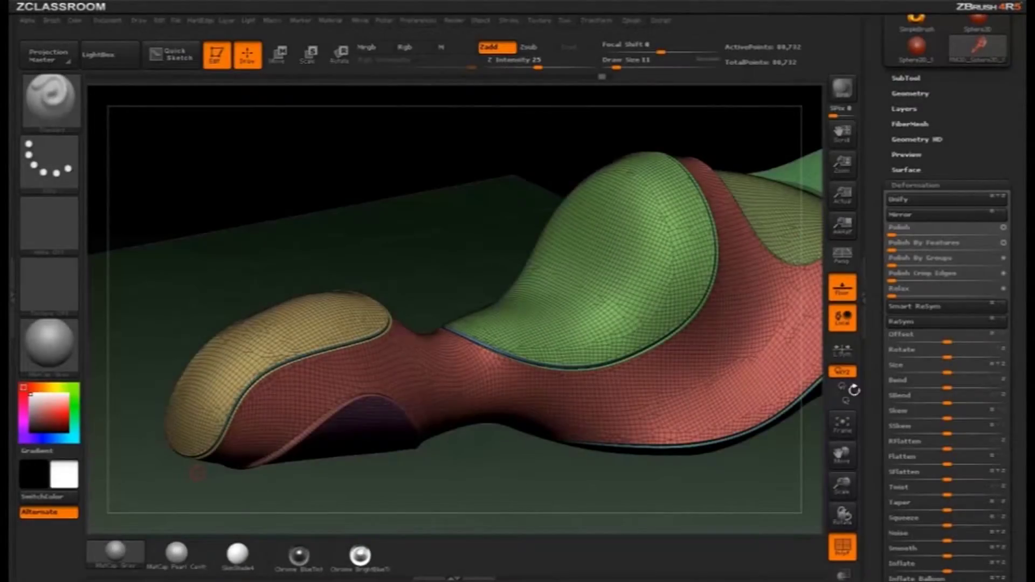
# Open the EdgeLoop settings in the Geometry section so the Panel Loops options are accessible.
pyautogui.scroll(5, 884, 243)
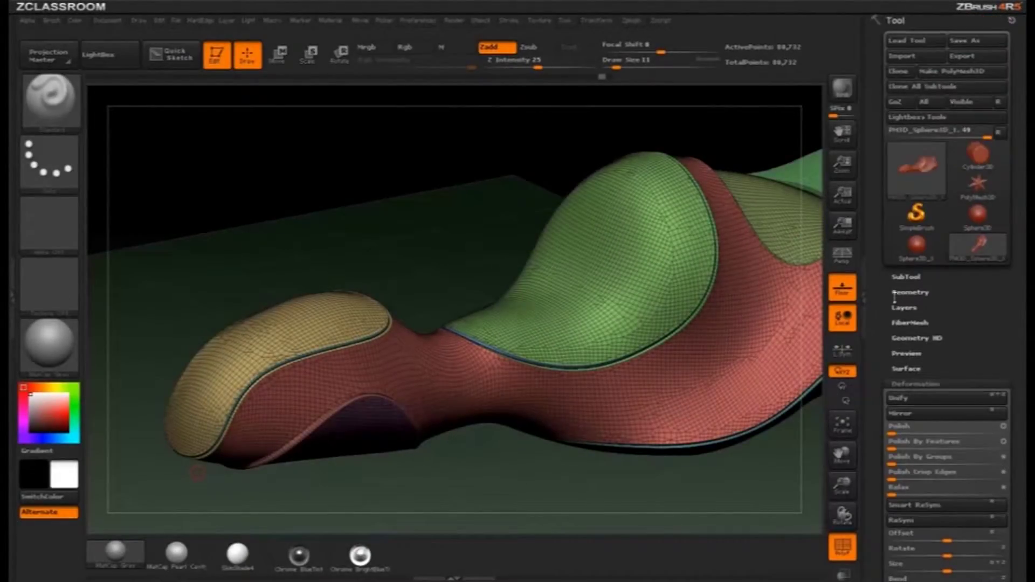
pyautogui.click(902, 292)
pyautogui.scroll(-4, 926, 324)
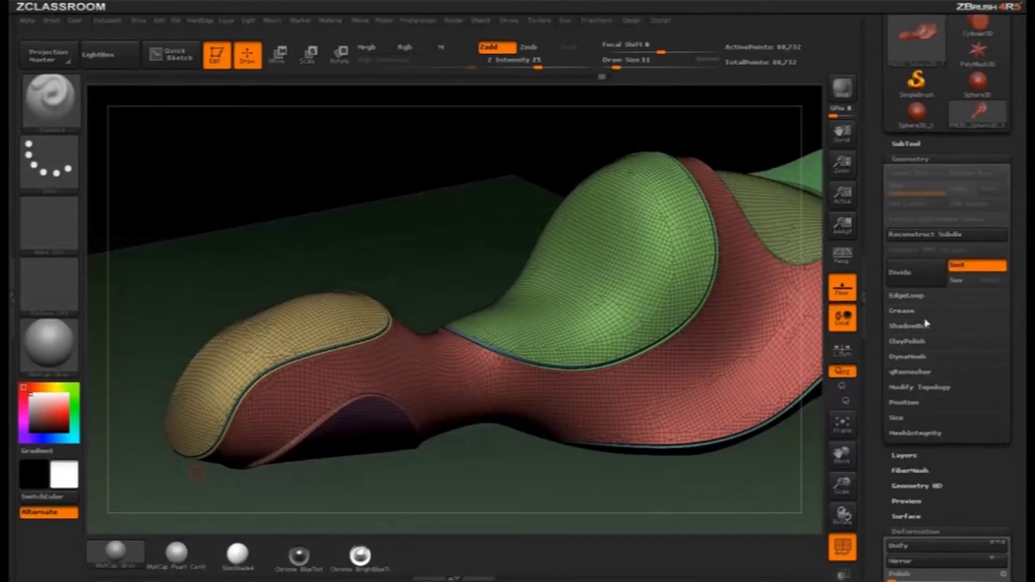
pyautogui.click(906, 295)
pyautogui.scroll(-4, 862, 268)
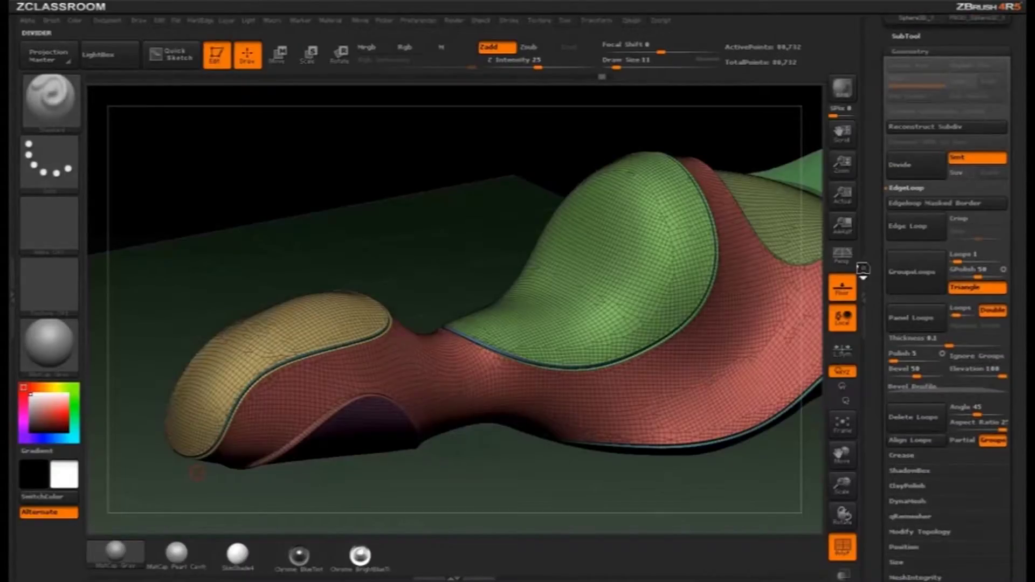
# Isolate the large green polygroup on the raised part of the model.
pyautogui.moveTo(357, 219)
pyautogui.mouseDown()
pyautogui.moveTo(656, 232)
pyautogui.moveTo(577, 261)
pyautogui.moveTo(345, 265)
pyautogui.mouseUp()
pyautogui.keyDown('ctrl'); pyautogui.keyDown('shift'); pyautogui.click(364, 248); pyautogui.keyUp('shift'); pyautogui.keyUp('ctrl')
pyautogui.moveTo(496, 218)
pyautogui.mouseDown()
pyautogui.moveTo(513, 206)
pyautogui.moveTo(524, 248)
pyautogui.moveTo(508, 228)
pyautogui.mouseUp()
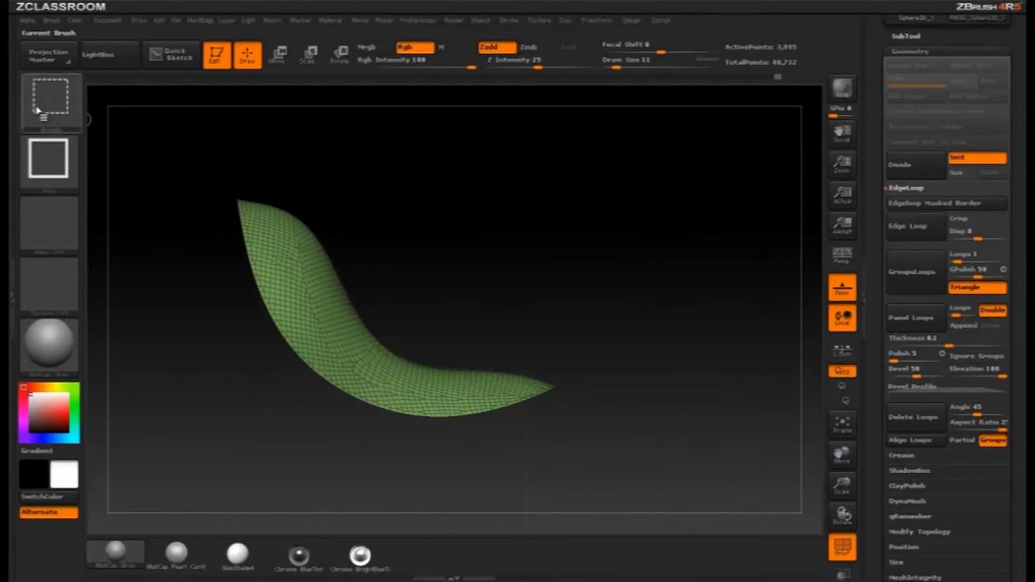
# Slice the isolated green surface crosswise into eight polygroup bands from its rounded end to its pointed tip.
pyautogui.hotkey('ctrl', 'shift', 'b')
pyautogui.click(319, 182)
pyautogui.keyDown('ctrl'); pyautogui.keyDown('shift'); pyautogui.moveTo(181, 362); pyautogui.dragTo(378, 228); pyautogui.keyUp('shift'); pyautogui.keyUp('ctrl')
pyautogui.keyDown('ctrl'); pyautogui.keyDown('shift'); pyautogui.moveTo(200, 340); pyautogui.dragTo(436, 238); pyautogui.keyUp('shift'); pyautogui.keyUp('ctrl')
pyautogui.keyDown('ctrl'); pyautogui.keyDown('shift'); pyautogui.moveTo(265, 416); pyautogui.dragTo(431, 275); pyautogui.keyUp('shift'); pyautogui.keyUp('ctrl')
pyautogui.keyDown('ctrl'); pyautogui.keyDown('shift'); pyautogui.moveTo(341, 443); pyautogui.dragTo(470, 135); pyautogui.keyUp('shift'); pyautogui.keyUp('ctrl')
pyautogui.keyDown('ctrl'); pyautogui.keyDown('shift'); pyautogui.moveTo(530, 473); pyautogui.dragTo(487, 145); pyautogui.keyUp('shift'); pyautogui.keyUp('ctrl')
pyautogui.moveTo(633, 185)
pyautogui.mouseDown()
pyautogui.moveTo(564, 223)
pyautogui.moveTo(563, 210)
pyautogui.moveTo(596, 266)
pyautogui.moveTo(629, 235)
pyautogui.moveTo(706, 318)
pyautogui.mouseUp()
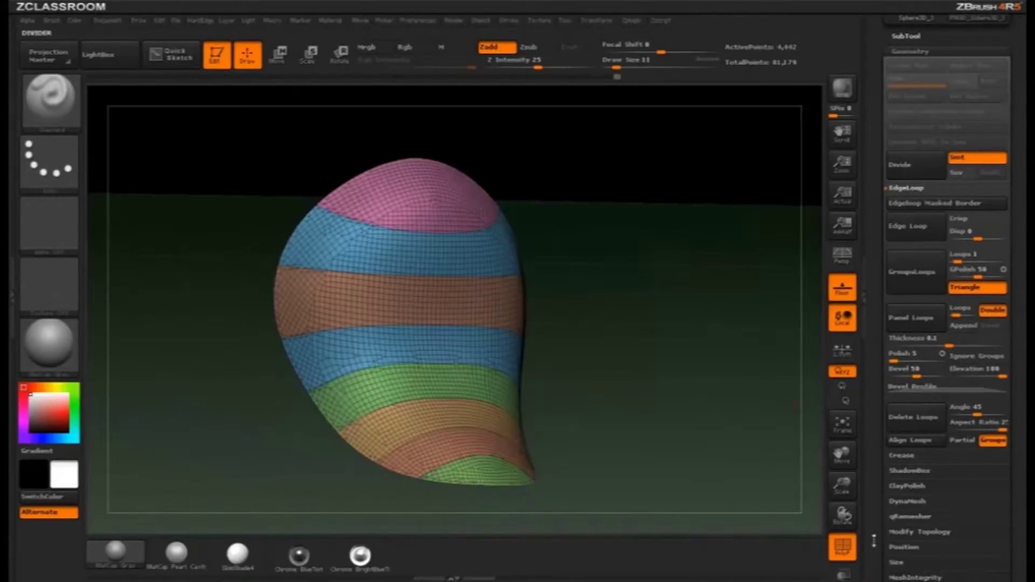
pyautogui.moveTo(710, 359); pyautogui.dragTo(573, 228)
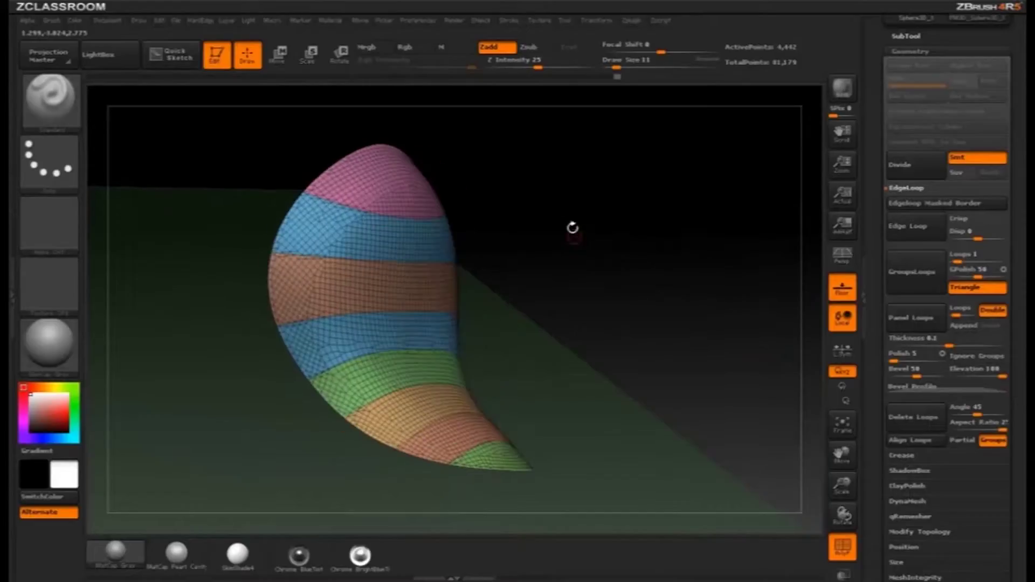
# Try Panel Loops with Double enabled on the banded surface and inspect the panels from both sides.
pyautogui.click(912, 324)
pyautogui.moveTo(655, 403); pyautogui.dragTo(674, 377)
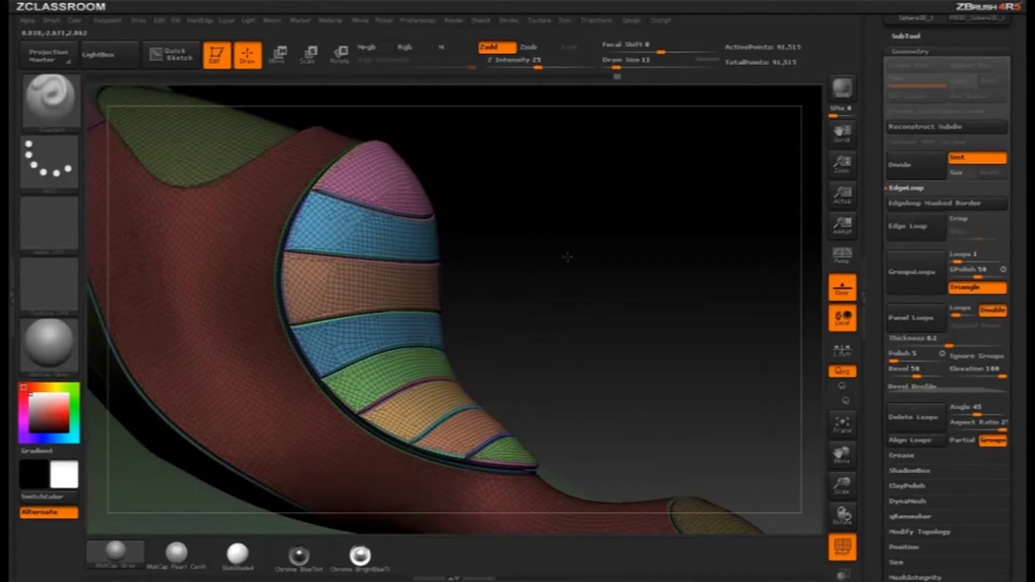
pyautogui.moveTo(567, 257); pyautogui.dragTo(475, 233)
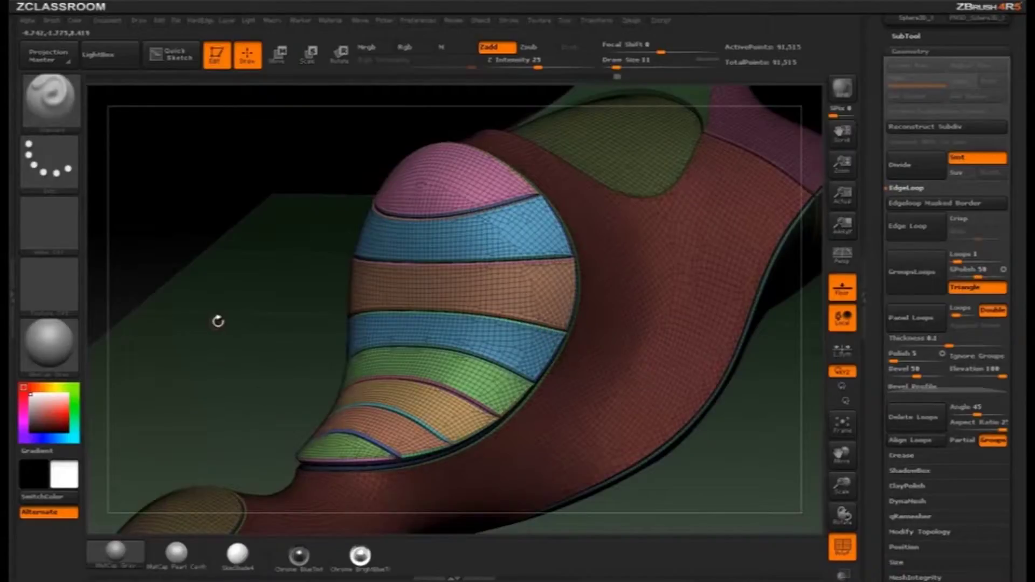
pyautogui.hotkey('ctrl', 'z')
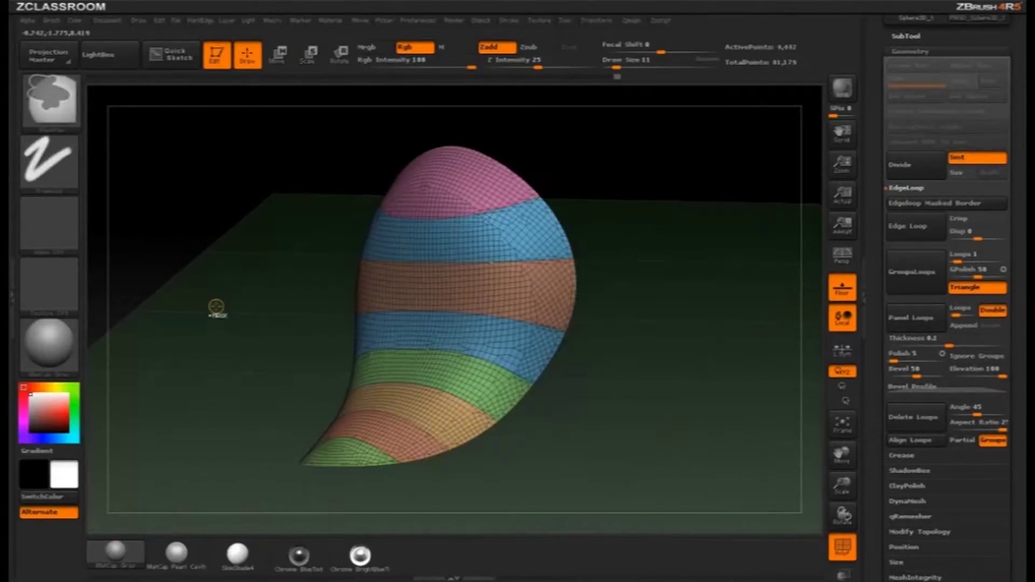
# Try double-sided panels on all polygroups of the model, then undo back to the isolated colored bands.
pyautogui.hotkey('ctrl', 'shift', 'z')
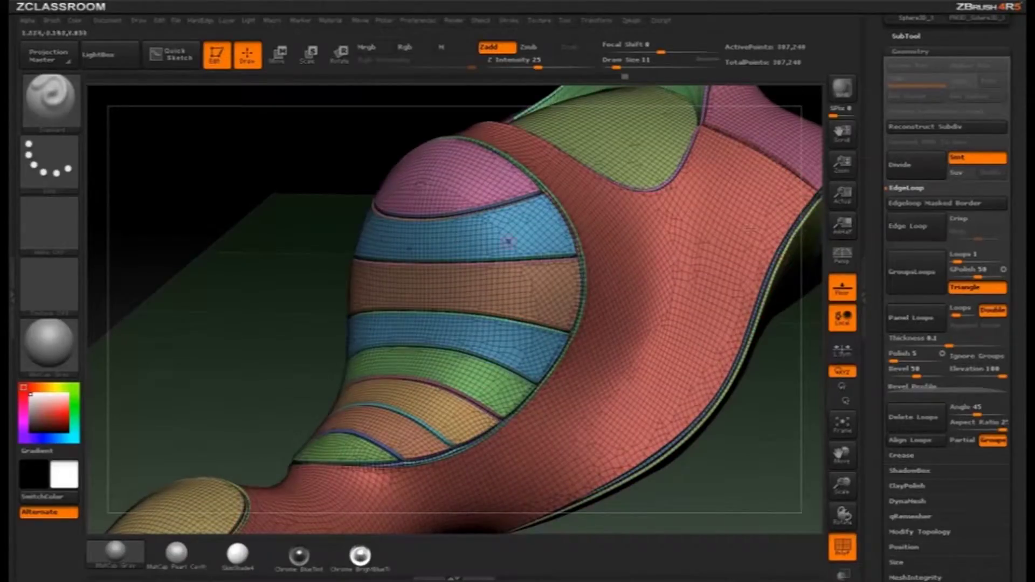
pyautogui.moveTo(237, 225)
pyautogui.mouseDown()
pyautogui.moveTo(658, 178)
pyautogui.moveTo(628, 225)
pyautogui.moveTo(437, 291)
pyautogui.mouseUp()
pyautogui.hotkey('ctrl', 'z')
pyautogui.keyDown('ctrl'); pyautogui.keyDown('shift'); pyautogui.click(353, 303); pyautogui.keyUp('shift'); pyautogui.keyUp('ctrl')
pyautogui.keyDown('ctrl'); pyautogui.keyDown('shift'); pyautogui.click(529, 233); pyautogui.keyUp('shift'); pyautogui.keyUp('ctrl')
pyautogui.hotkey('ctrl', 'z')
pyautogui.hotkey('ctrl', 'z')
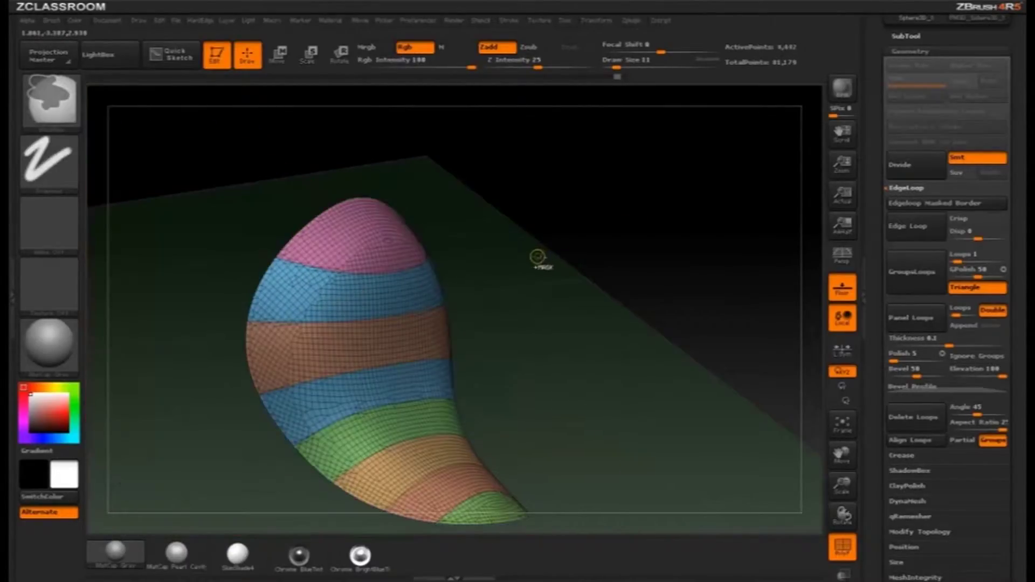
# Try double-sided Panel Loops on the bands again, isolate the brown panel, and undo back past the last slice.
pyautogui.moveTo(536, 257); pyautogui.dragTo(455, 255)
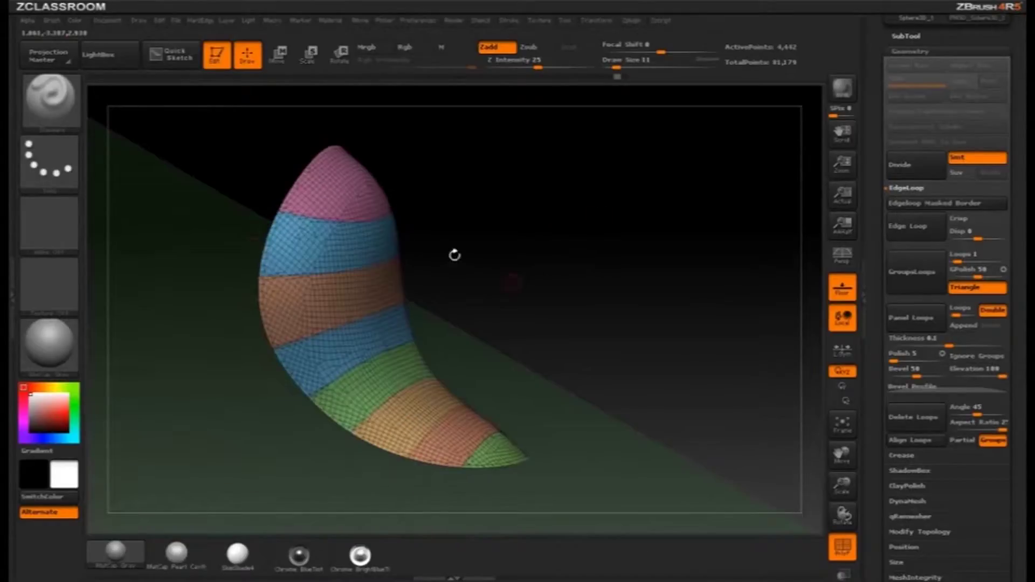
pyautogui.moveTo(557, 403); pyautogui.dragTo(718, 217)
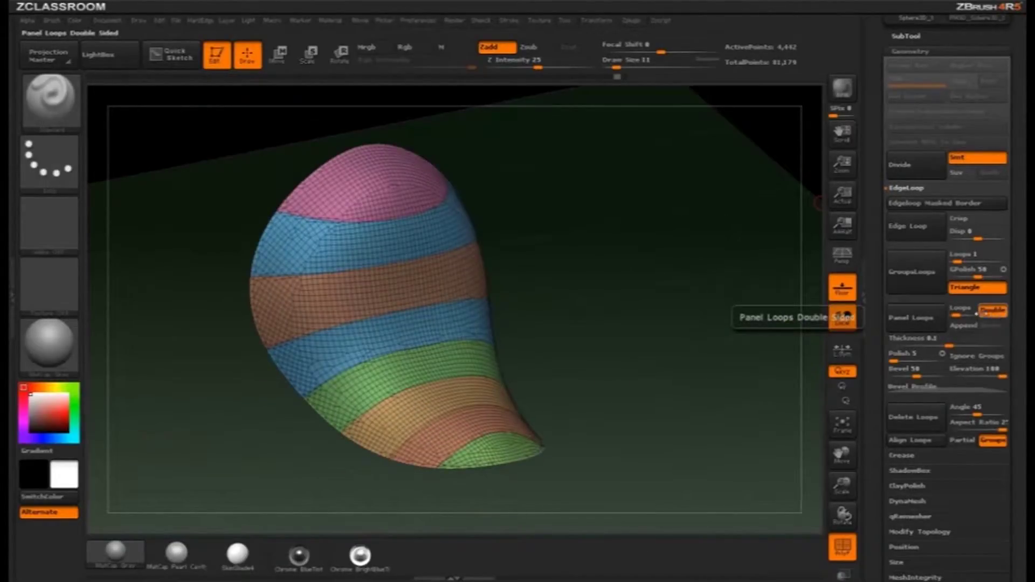
pyautogui.click(924, 324)
pyautogui.moveTo(622, 272)
pyautogui.mouseDown()
pyautogui.moveTo(629, 259)
pyautogui.moveTo(620, 291)
pyautogui.mouseUp()
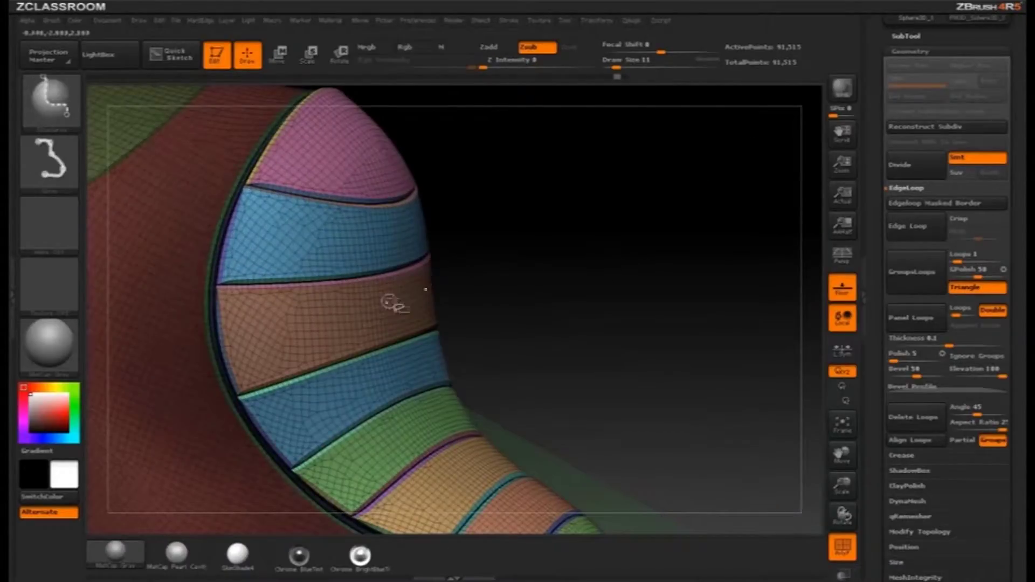
pyautogui.keyDown('ctrl'); pyautogui.keyDown('shift'); pyautogui.click(374, 306); pyautogui.keyUp('shift'); pyautogui.keyUp('ctrl')
pyautogui.hotkey('ctrl', 'shift', 'a')
pyautogui.moveTo(564, 274); pyautogui.dragTo(642, 287)
pyautogui.hotkey('ctrl', 'z')
pyautogui.hotkey('ctrl', 'z')
pyautogui.hotkey('ctrl', 'z')
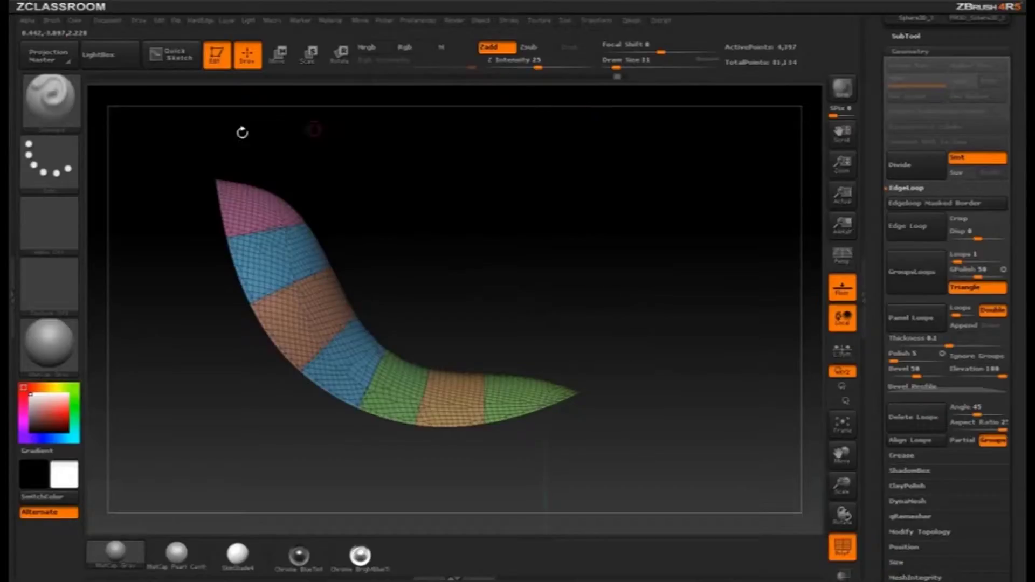
# Slice the green tip band crosswise again so the surface is divided into eight polygroups.
pyautogui.keyDown('ctrl'); pyautogui.keyDown('shift'); pyautogui.click(56, 108); pyautogui.keyUp('shift'); pyautogui.keyUp('ctrl')
pyautogui.moveTo(567, 500)
pyautogui.keyDown('ctrl'); pyautogui.keyDown('shift'); pyautogui.mouseDown()
pyautogui.moveTo(540, 199)
pyautogui.moveTo(478, 377)
pyautogui.moveTo(566, 495)
pyautogui.mouseUp(); pyautogui.keyUp('shift'); pyautogui.keyUp('ctrl')
pyautogui.moveTo(495, 223)
pyautogui.keyDown('ctrl'); pyautogui.keyDown('shift'); pyautogui.mouseDown()
pyautogui.moveTo(534, 506)
pyautogui.moveTo(537, 496)
pyautogui.mouseUp(); pyautogui.keyUp('shift'); pyautogui.keyUp('ctrl')
pyautogui.moveTo(631, 211); pyautogui.dragTo(628, 203)
pyautogui.moveTo(629, 243); pyautogui.dragTo(679, 259)
# Create Panel Loops from the bands with Double disabled and isolate the upper blue panel to inspect it.
pyautogui.click(912, 318)
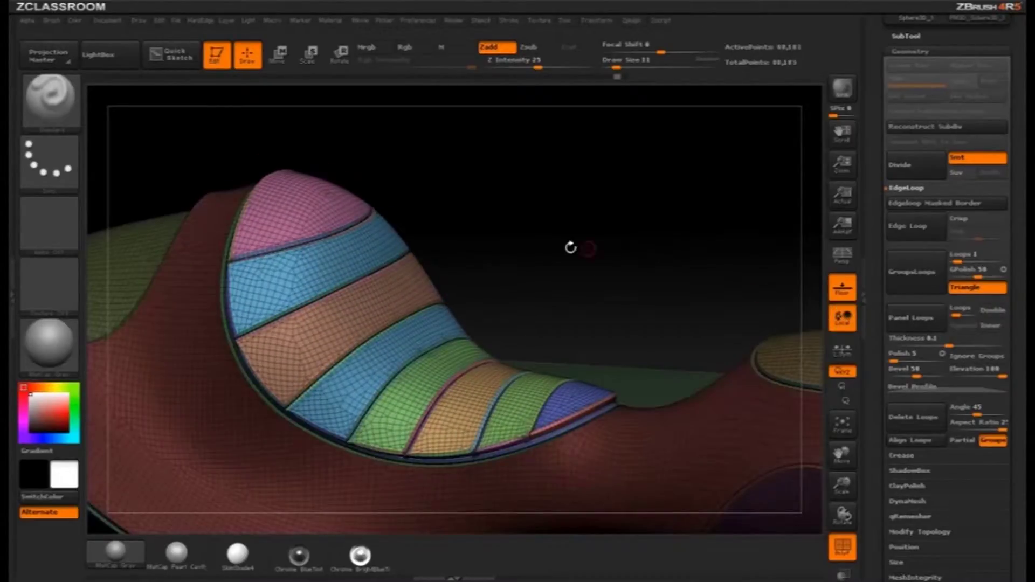
pyautogui.moveTo(430, 242); pyautogui.dragTo(525, 249)
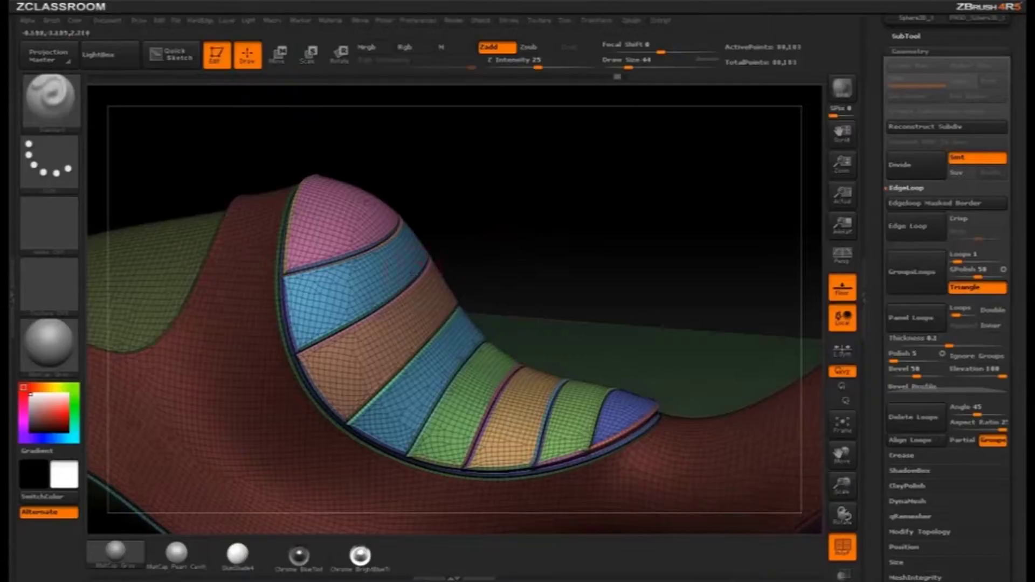
pyautogui.keyDown('ctrl'); pyautogui.keyDown('shift'); pyautogui.click(393, 273); pyautogui.keyUp('shift'); pyautogui.keyUp('ctrl')
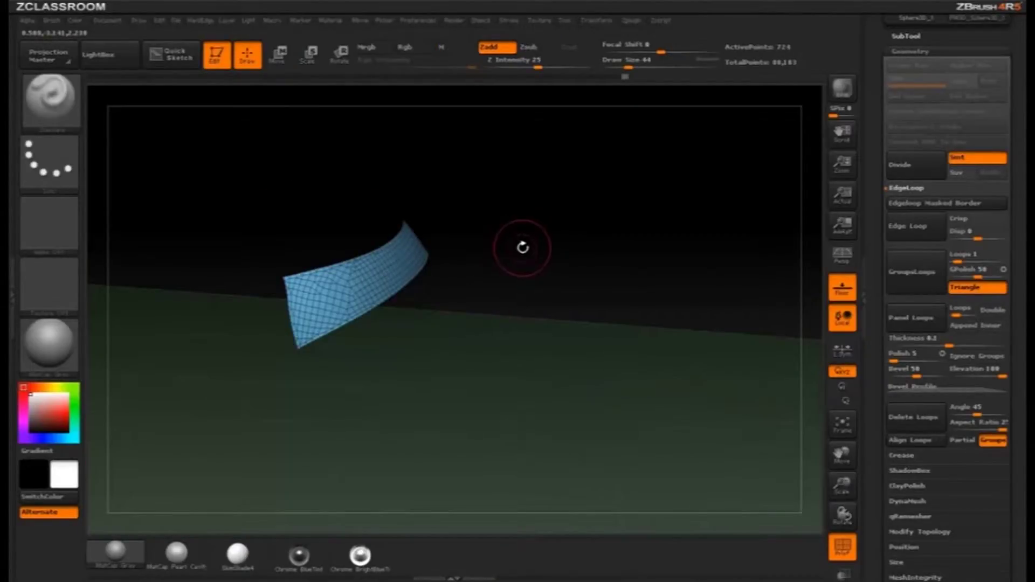
pyautogui.keyDown('ctrl'); pyautogui.keyDown('shift'); pyautogui.click(524, 248); pyautogui.keyUp('shift'); pyautogui.keyUp('ctrl')
pyautogui.moveTo(526, 238); pyautogui.dragTo(294, 162)
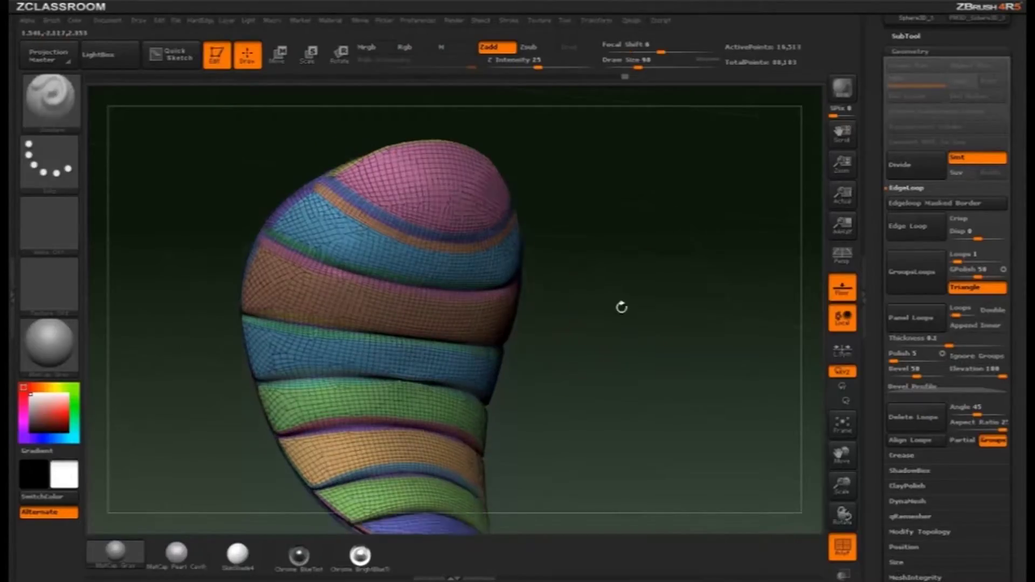
# Turn off the polyframe display and show the shaded panels together with the whole model.
pyautogui.moveTo(621, 307); pyautogui.dragTo(830, 507)
pyautogui.click(842, 546)
pyautogui.press('s')
pyautogui.moveTo(603, 268); pyautogui.dragTo(583, 268)
pyautogui.hotkey('ctrl', 'z')
pyautogui.moveTo(689, 267)
pyautogui.mouseDown()
pyautogui.moveTo(698, 273)
pyautogui.moveTo(644, 262)
pyautogui.moveTo(675, 240)
pyautogui.moveTo(705, 270)
pyautogui.moveTo(665, 278)
pyautogui.mouseUp()
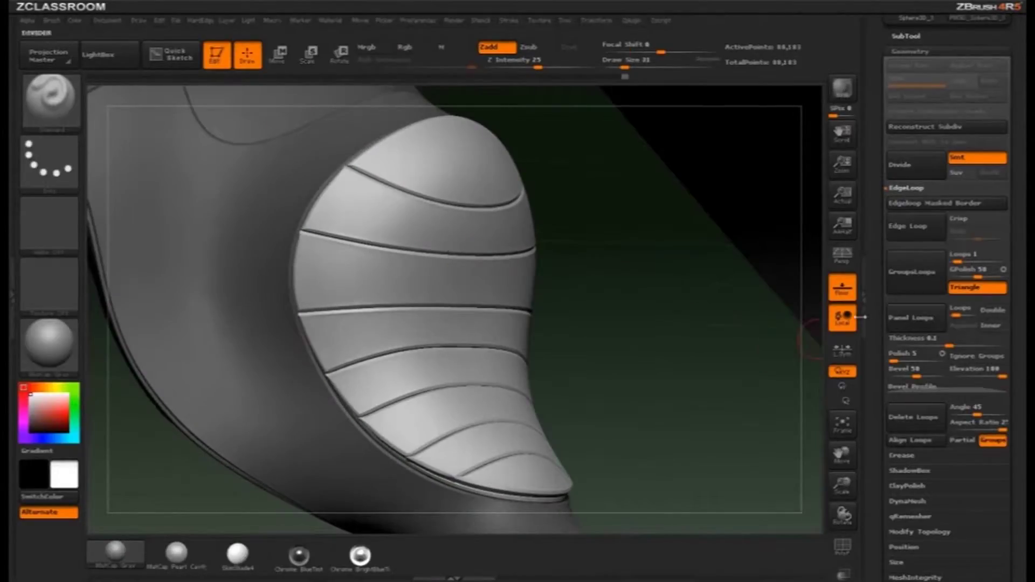
# Apply a small amount of Polish deformation to the model to soften the panel edges.
pyautogui.scroll(-10, 921, 190)
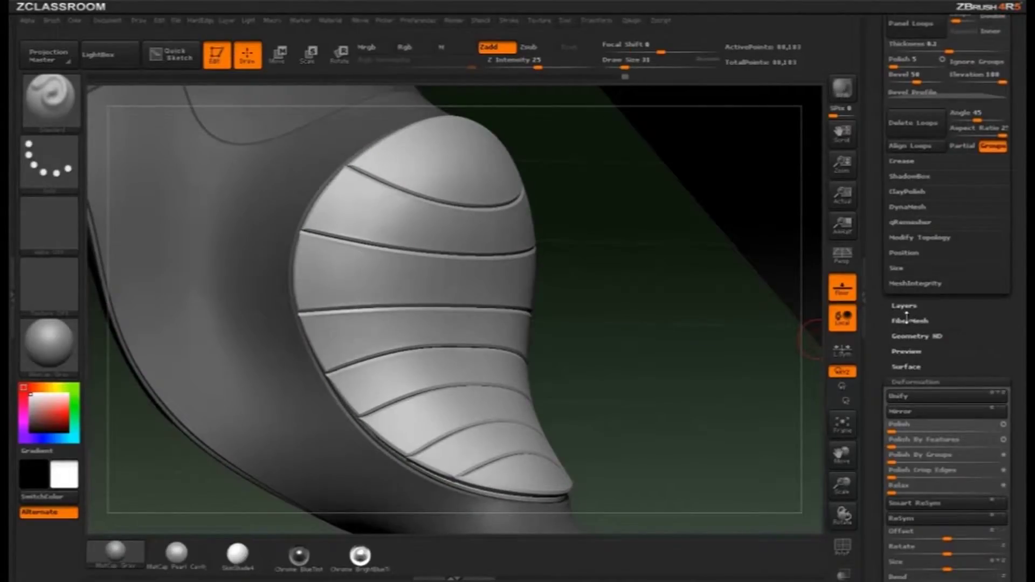
pyautogui.scroll(-3, 900, 352)
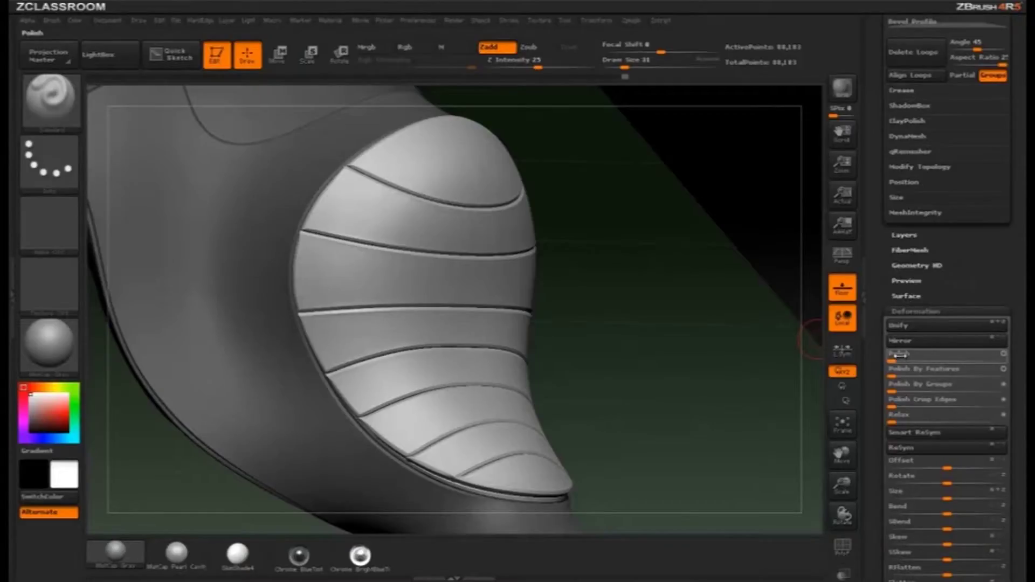
pyautogui.moveTo(900, 356); pyautogui.dragTo(912, 358)
pyautogui.moveTo(712, 314); pyautogui.dragTo(611, 242)
pyautogui.moveTo(547, 188); pyautogui.dragTo(588, 201)
pyautogui.moveTo(596, 252)
pyautogui.mouseDown()
pyautogui.moveTo(744, 227)
pyautogui.moveTo(522, 224)
pyautogui.mouseUp()
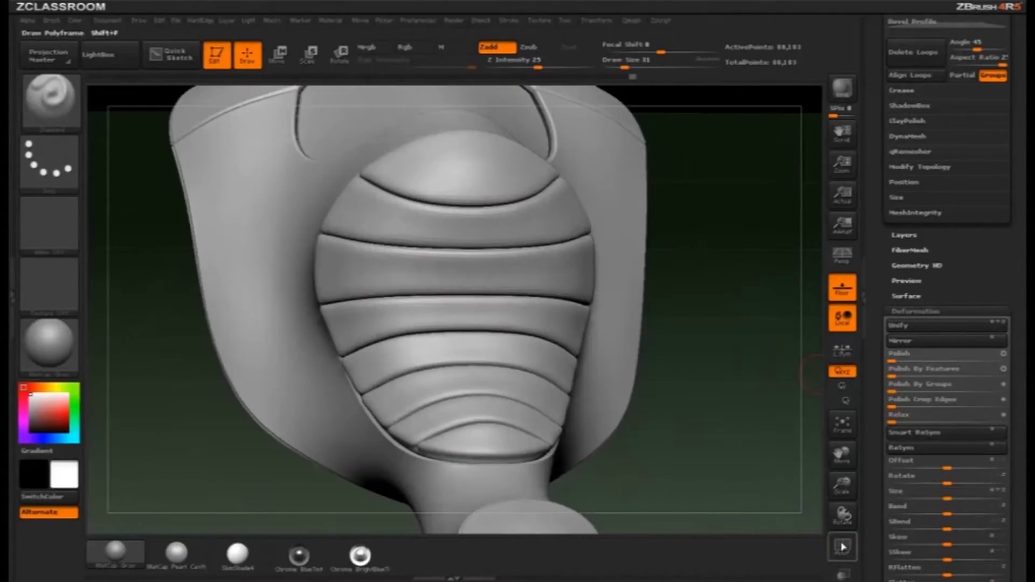
# Check the panels' polygroups with the polyframe, then smooth along the seam below the uppermost panel.
pyautogui.click(842, 548)
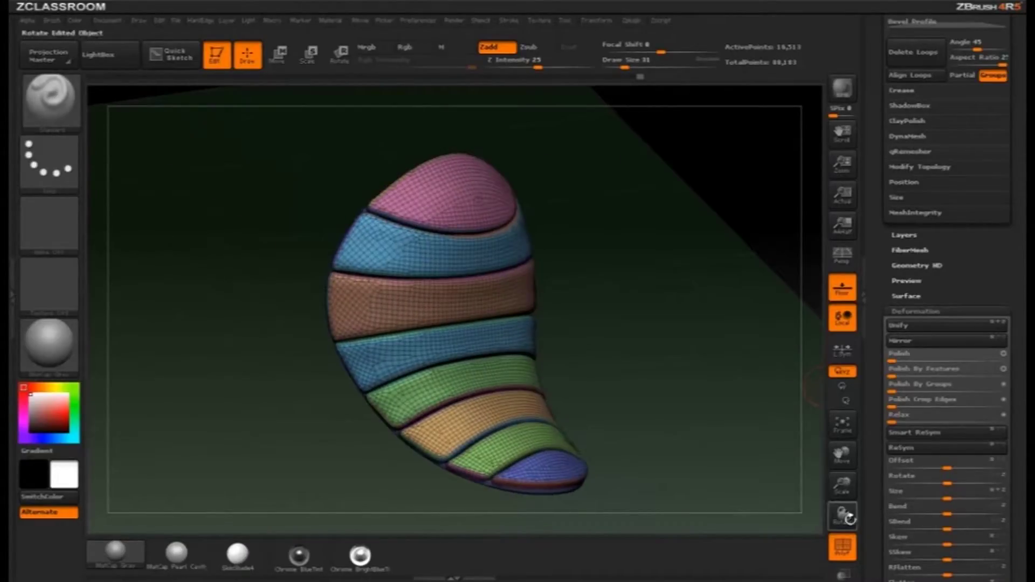
pyautogui.click(843, 547)
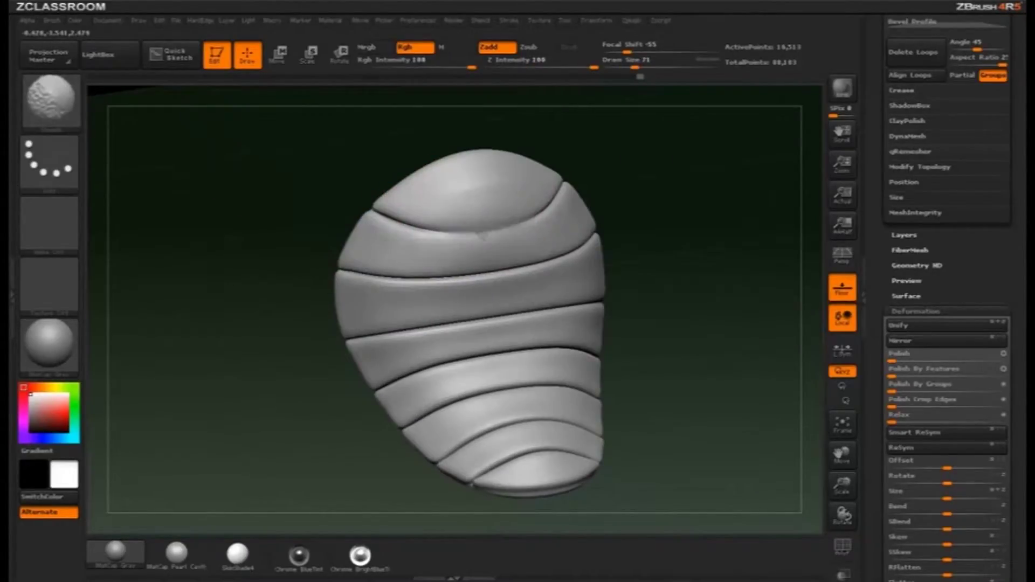
pyautogui.keyDown('shift'); pyautogui.moveTo(481, 236); pyautogui.dragTo(375, 213); pyautogui.keyUp('shift')
pyautogui.moveTo(566, 251); pyautogui.dragTo(453, 285)
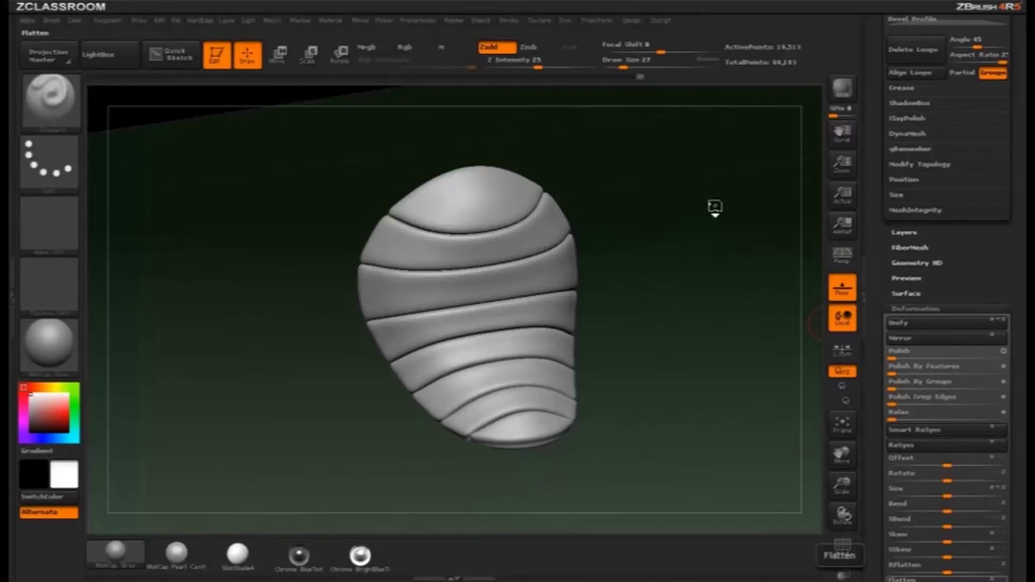
# Show the whole model again and hide the floor grid.
pyautogui.moveTo(715, 208); pyautogui.dragTo(686, 220)
pyautogui.keyDown('ctrl'); pyautogui.keyDown('shift'); pyautogui.click(703, 213); pyautogui.keyUp('shift'); pyautogui.keyUp('ctrl')
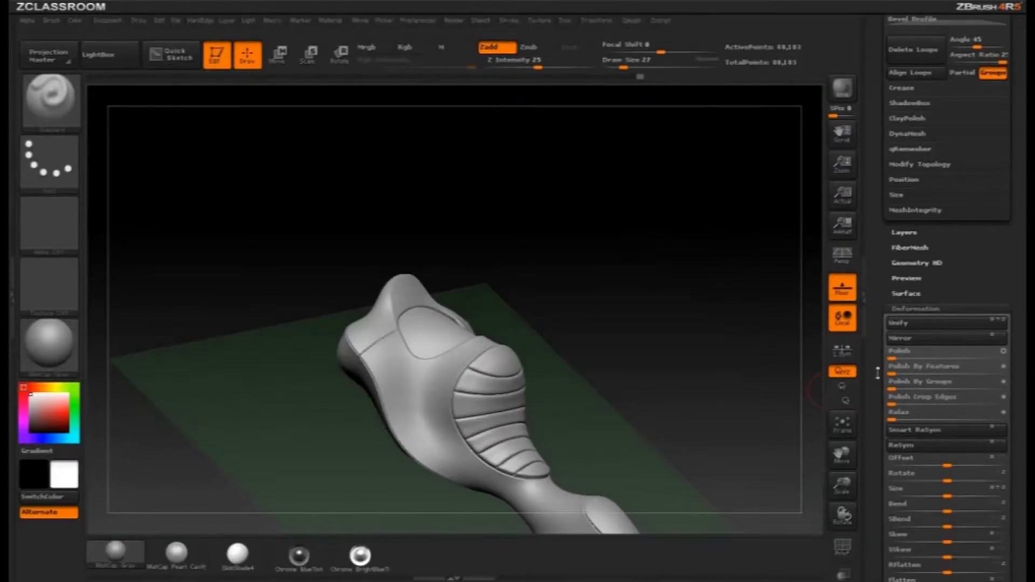
pyautogui.click(843, 325)
pyautogui.click(842, 291)
# Isolate the curved purple polygroup on the underside of the narrow end and display its polyframe.
pyautogui.moveTo(804, 309)
pyautogui.mouseDown()
pyautogui.moveTo(661, 231)
pyautogui.moveTo(567, 268)
pyautogui.moveTo(746, 245)
pyautogui.moveTo(742, 270)
pyautogui.moveTo(762, 261)
pyautogui.moveTo(792, 181)
pyautogui.moveTo(774, 225)
pyautogui.moveTo(455, 349)
pyautogui.moveTo(408, 267)
pyautogui.mouseUp()
pyautogui.press('s')
pyautogui.keyDown('ctrl'); pyautogui.keyDown('shift'); pyautogui.click(326, 279); pyautogui.keyUp('shift'); pyautogui.keyUp('ctrl')
pyautogui.moveTo(324, 265); pyautogui.dragTo(571, 318)
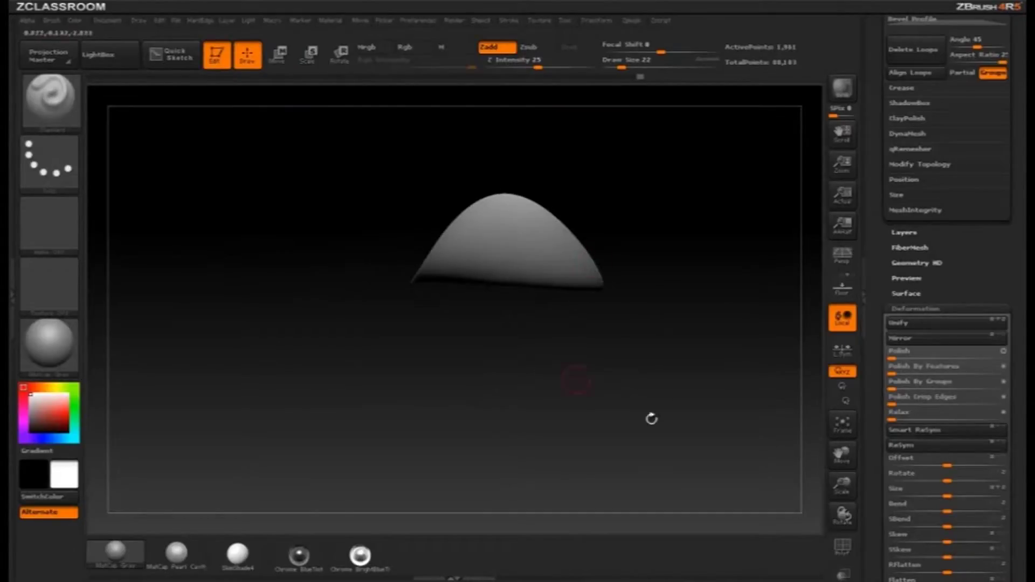
pyautogui.click(836, 534)
pyautogui.moveTo(555, 377); pyautogui.dragTo(522, 417)
pyautogui.keyDown('ctrl'); pyautogui.keyDown('shift'); pyautogui.click(552, 413); pyautogui.keyUp('shift'); pyautogui.keyUp('ctrl')
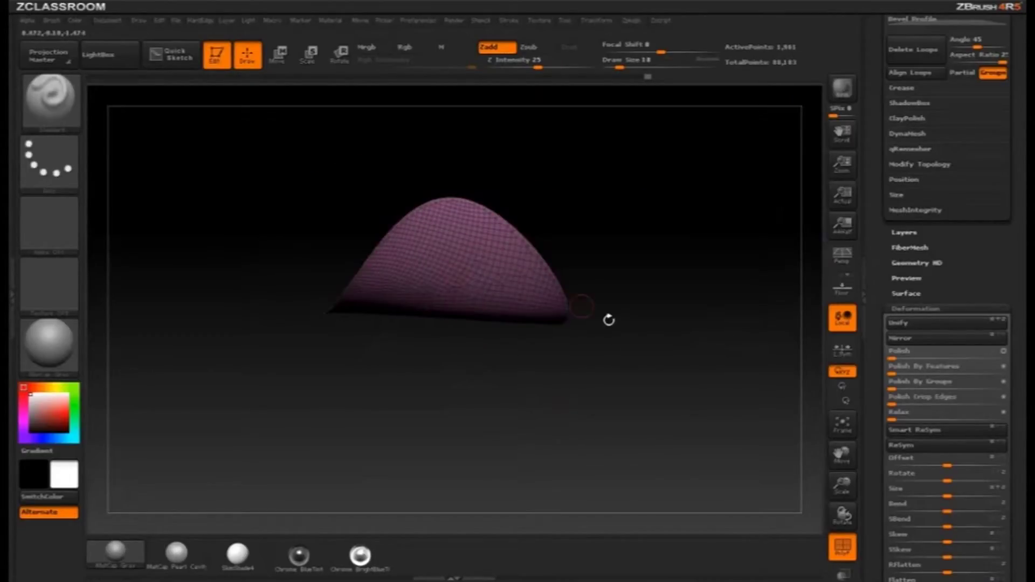
pyautogui.moveTo(609, 320); pyautogui.dragTo(651, 255)
# Enable Double and create Panel Loops from the isolated purple polygroup.
pyautogui.scroll(5, 897, 188)
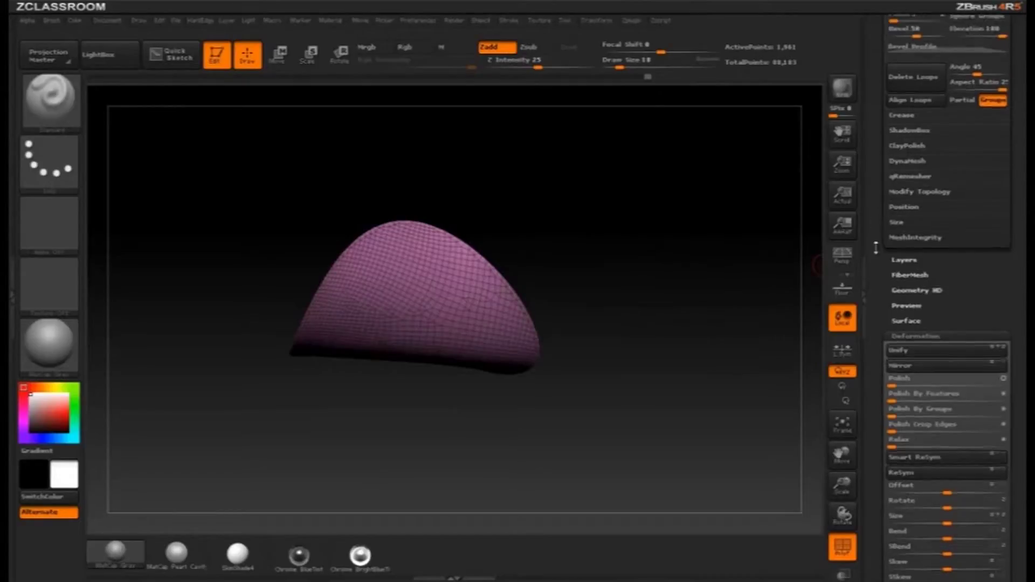
pyautogui.moveTo(801, 306)
pyautogui.mouseDown()
pyautogui.moveTo(767, 310)
pyautogui.moveTo(809, 302)
pyautogui.mouseUp()
pyautogui.click(995, 265)
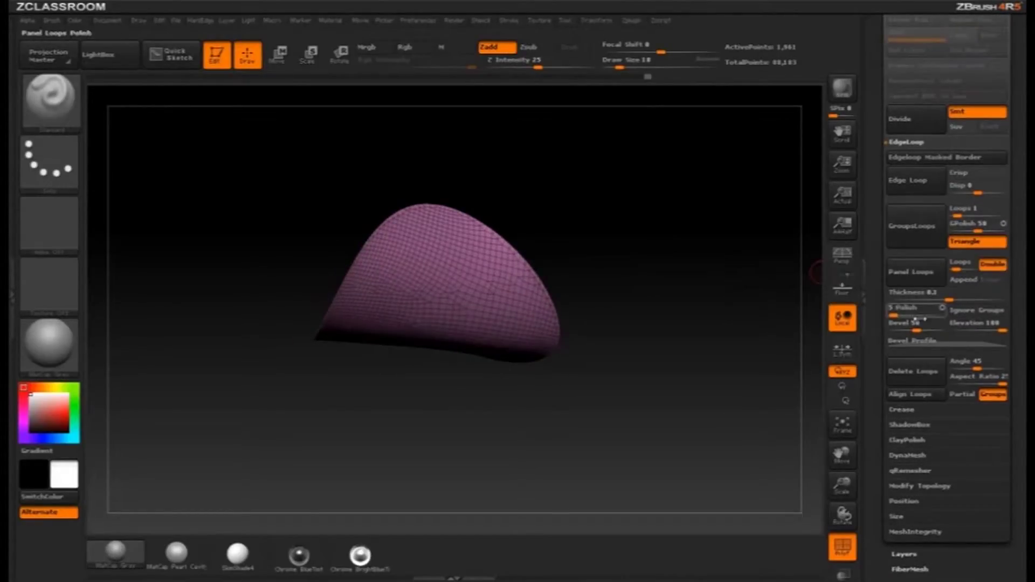
pyautogui.click(910, 279)
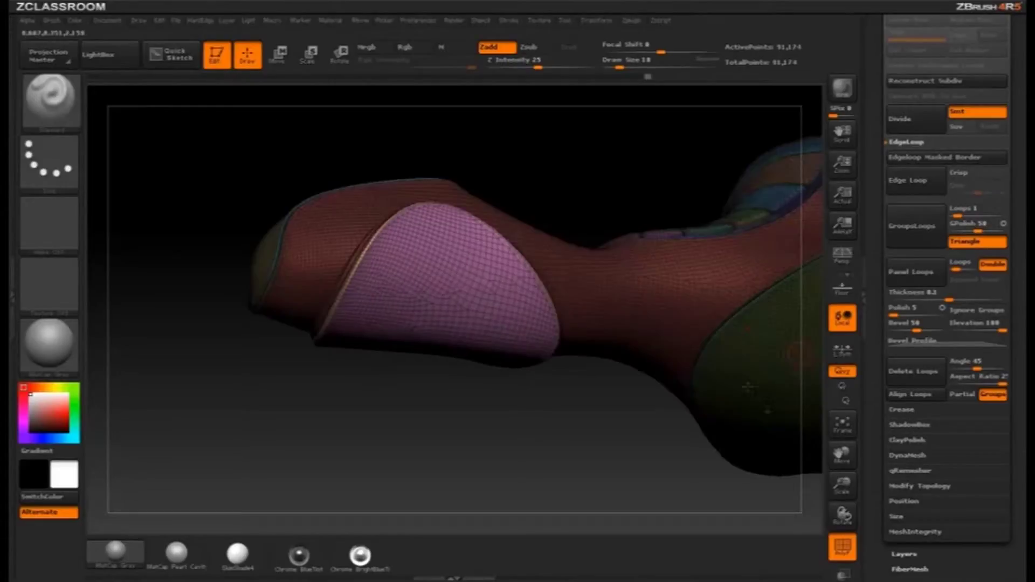
# Isolate the new purple panel and examine its outer surface, edge loop and inner surface.
pyautogui.moveTo(548, 431); pyautogui.dragTo(575, 412)
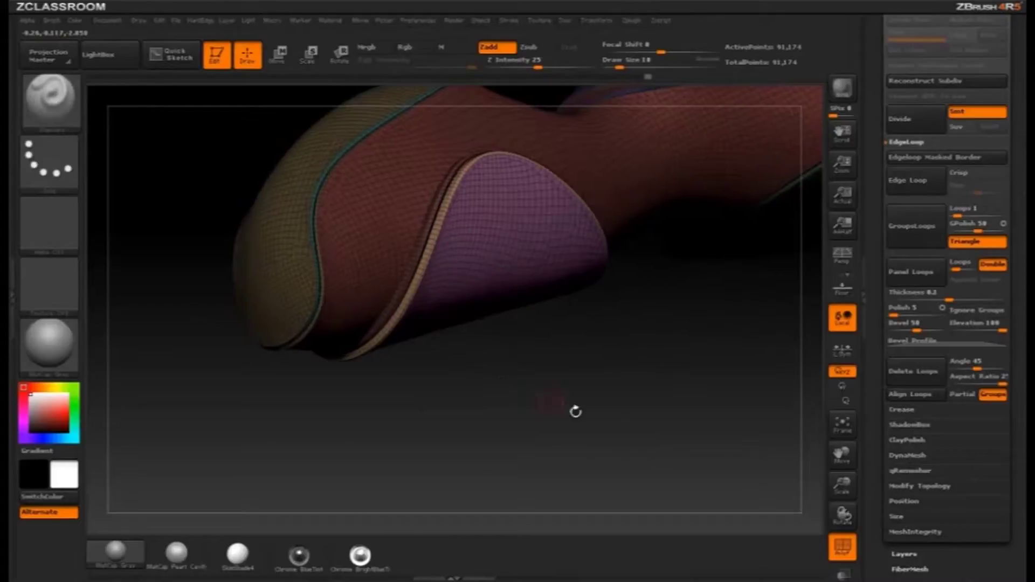
pyautogui.keyDown('ctrl'); pyautogui.keyDown('shift'); pyautogui.click(512, 261); pyautogui.keyUp('shift'); pyautogui.keyUp('ctrl')
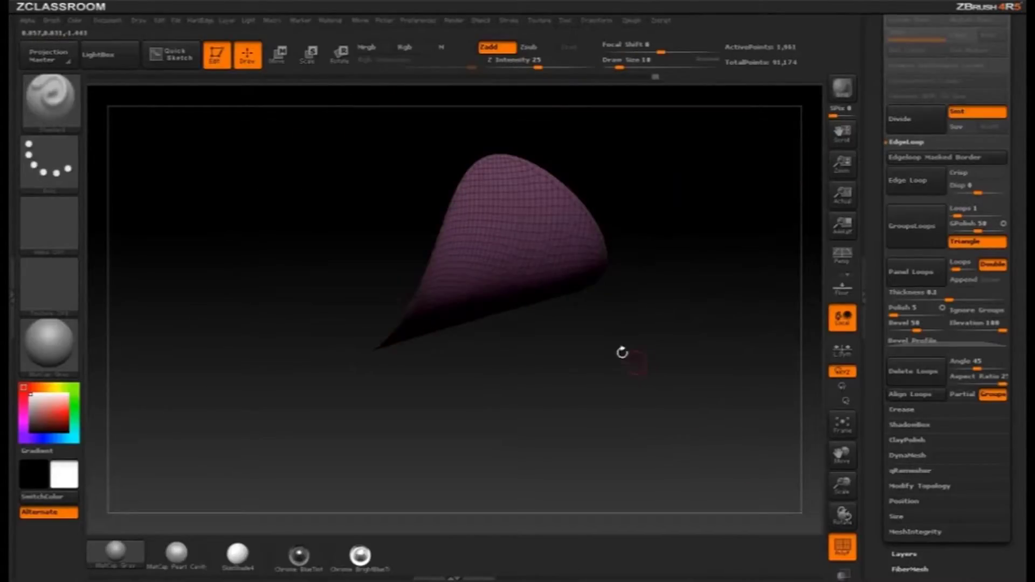
pyautogui.keyDown('ctrl'); pyautogui.keyDown('shift'); pyautogui.click(574, 377); pyautogui.keyUp('shift'); pyautogui.keyUp('ctrl')
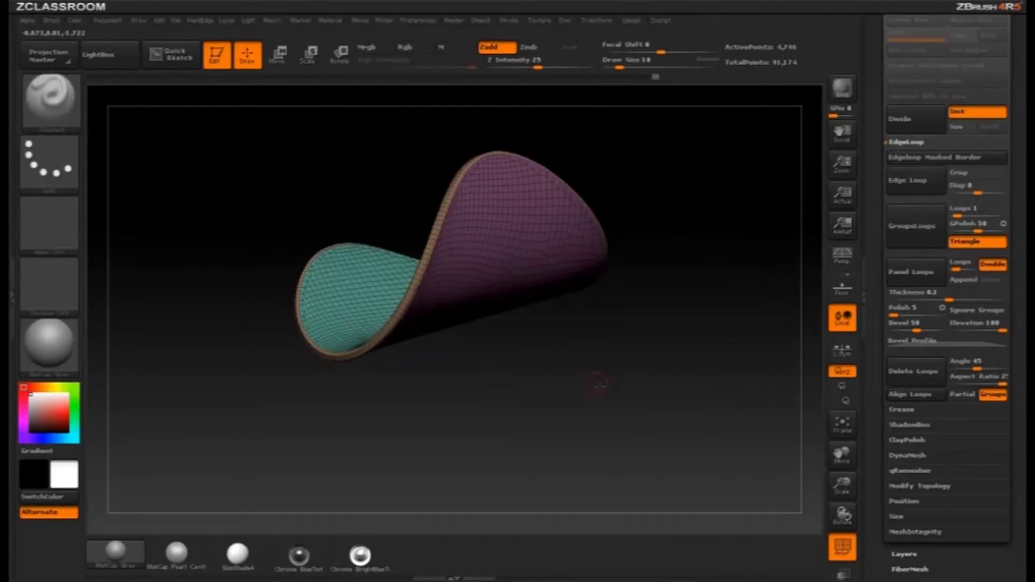
# Hide the new panel to examine the opening beneath it, and isolate the panel again.
pyautogui.moveTo(597, 384); pyautogui.dragTo(560, 190)
pyautogui.moveTo(612, 364); pyautogui.dragTo(593, 238)
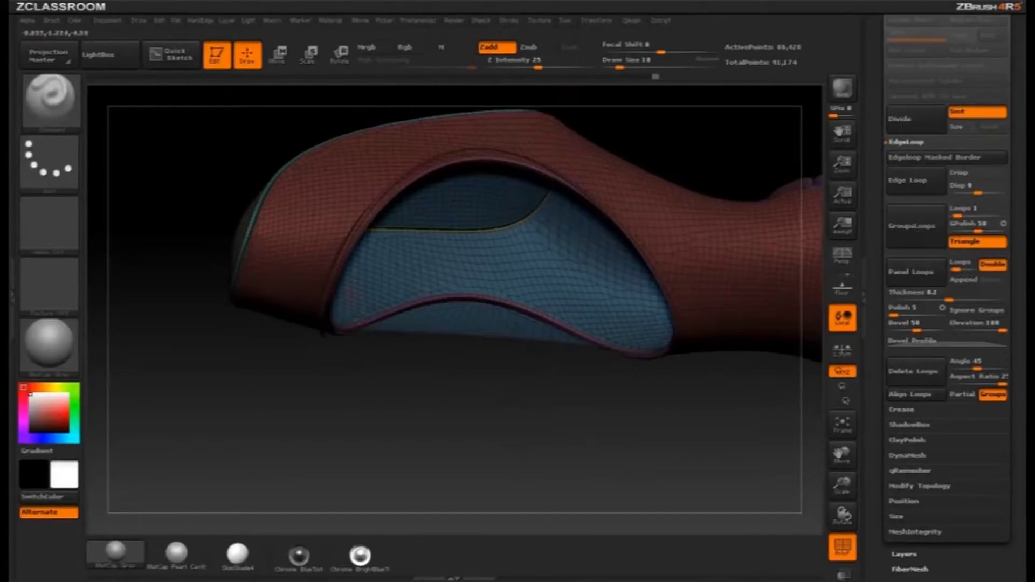
pyautogui.keyDown('ctrl'); pyautogui.keyDown('shift'); pyautogui.moveTo(503, 421); pyautogui.dragTo(498, 428); pyautogui.keyUp('shift'); pyautogui.keyUp('ctrl')
pyautogui.keyDown('ctrl'); pyautogui.keyDown('shift'); pyautogui.click(499, 425); pyautogui.keyUp('shift'); pyautogui.keyUp('ctrl')
pyautogui.keyDown('ctrl'); pyautogui.keyDown('shift'); pyautogui.click(498, 429); pyautogui.keyUp('shift'); pyautogui.keyUp('ctrl')
pyautogui.keyDown('ctrl'); pyautogui.keyDown('shift'); pyautogui.click(497, 428); pyautogui.keyUp('shift'); pyautogui.keyUp('ctrl')
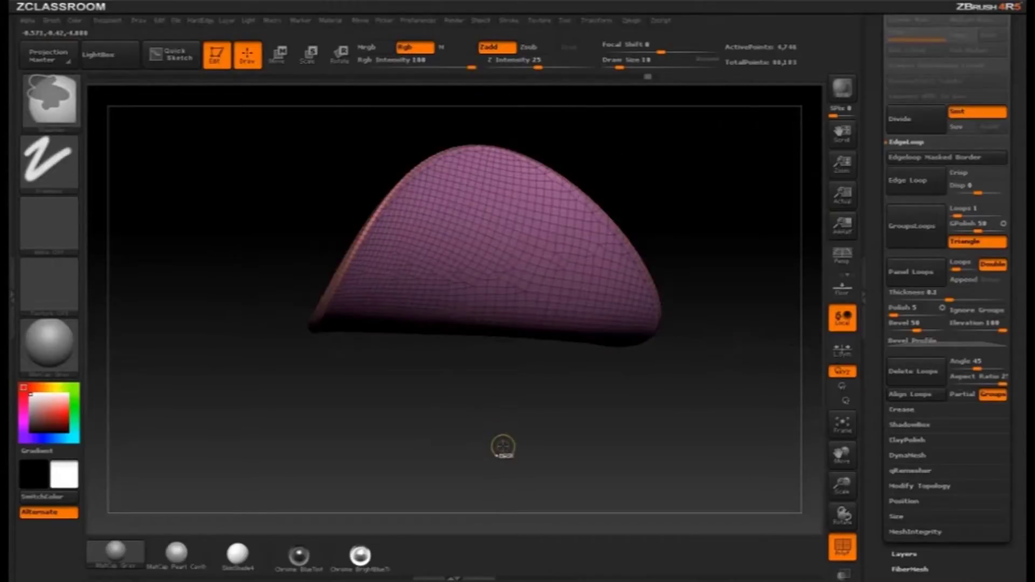
# Isolate the panel's outer purple surface and create a second panel from it using Panel Loops with Append and Double enabled.
pyautogui.keyDown('ctrl'); pyautogui.keyDown('shift'); pyautogui.click(497, 388); pyautogui.keyUp('shift'); pyautogui.keyUp('ctrl')
pyautogui.keyDown('ctrl'); pyautogui.keyDown('shift'); pyautogui.click(503, 275); pyautogui.keyUp('shift'); pyautogui.keyUp('ctrl')
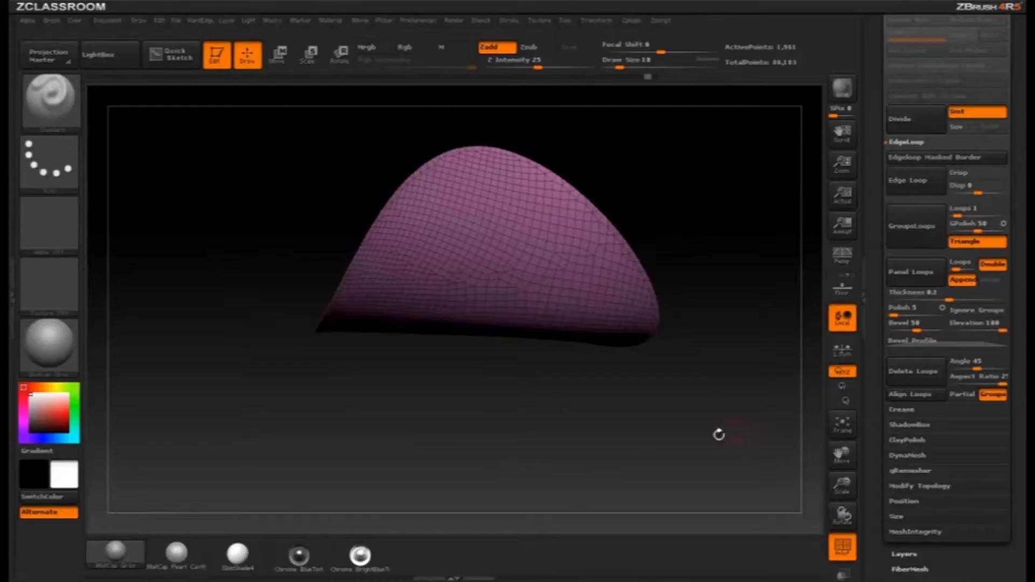
pyautogui.click(924, 285)
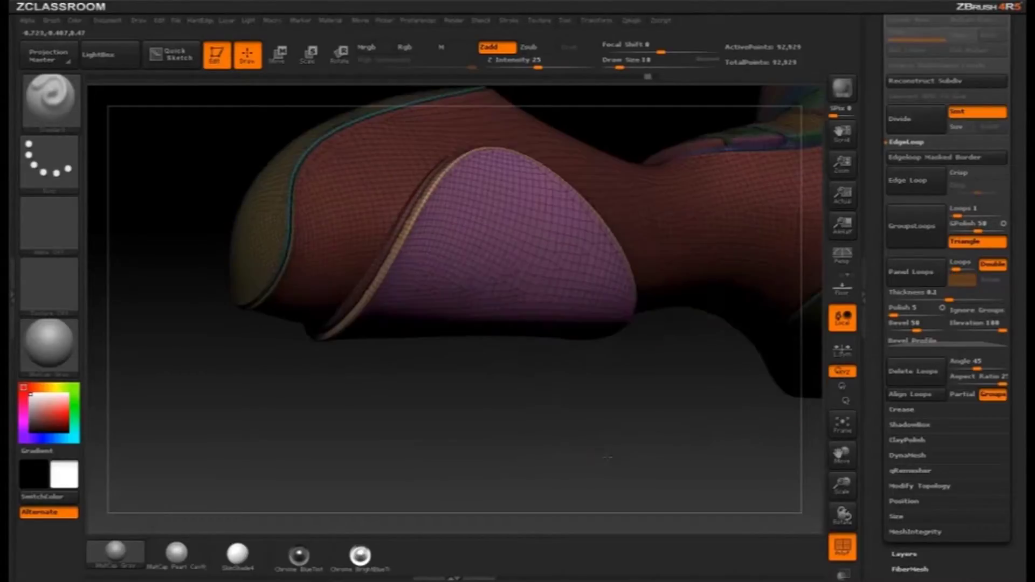
# Reposition the appended purple panel's edges with the Move brush at draw size 293, exposing the first panel's rim.
pyautogui.moveTo(485, 378)
pyautogui.mouseDown()
pyautogui.moveTo(674, 388)
pyautogui.moveTo(584, 386)
pyautogui.moveTo(573, 374)
pyautogui.moveTo(598, 343)
pyautogui.moveTo(619, 351)
pyautogui.moveTo(478, 178)
pyautogui.mouseUp()
pyautogui.press('s')
pyautogui.press('b')
pyautogui.press('m')
pyautogui.press('v')
pyautogui.moveTo(593, 348)
pyautogui.mouseDown()
pyautogui.moveTo(583, 345)
pyautogui.moveTo(608, 343)
pyautogui.mouseUp()
pyautogui.moveTo(481, 255)
pyautogui.mouseDown()
pyautogui.moveTo(596, 422)
pyautogui.moveTo(532, 411)
pyautogui.moveTo(573, 424)
pyautogui.moveTo(571, 434)
pyautogui.mouseUp()
pyautogui.hotkey('ctrl', 'z')
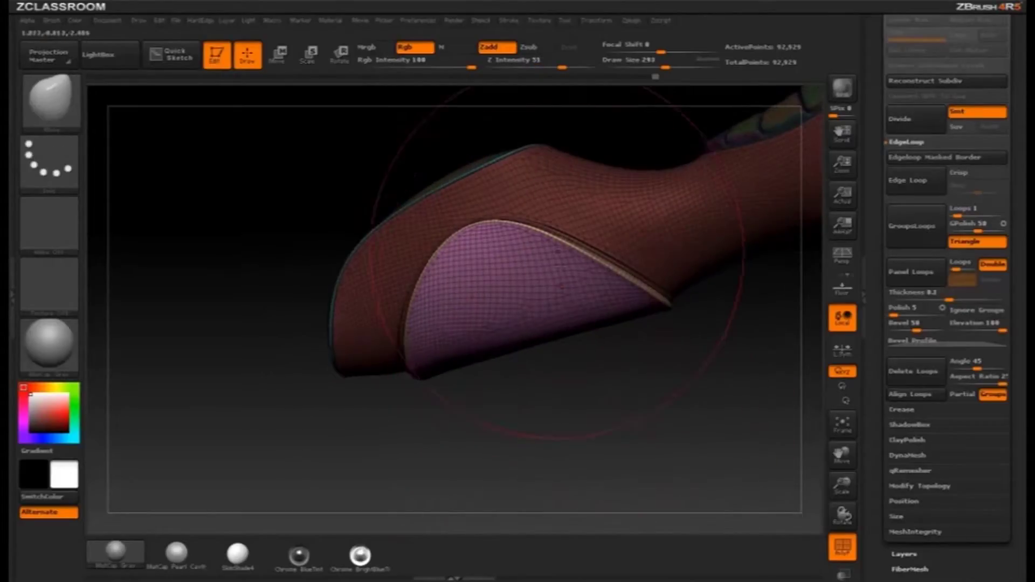
pyautogui.moveTo(558, 251); pyautogui.dragTo(540, 274)
pyautogui.moveTo(643, 351); pyautogui.dragTo(607, 361)
pyautogui.moveTo(410, 345); pyautogui.dragTo(431, 362)
pyautogui.moveTo(596, 405); pyautogui.dragTo(512, 408)
# Set the draw size to 25, isolate the purple surfaces of both panels and give them separate polygroups with Auto Groups.
pyautogui.press('s')
pyautogui.keyDown('ctrl'); pyautogui.click(538, 416); pyautogui.keyUp('ctrl')
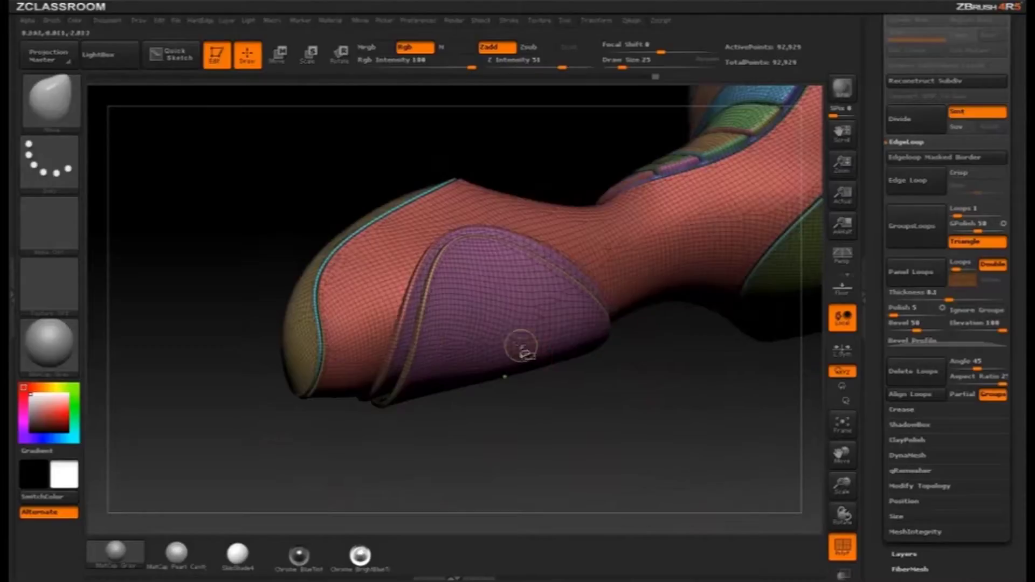
pyautogui.keyDown('ctrl'); pyautogui.keyDown('shift'); pyautogui.click(521, 345); pyautogui.keyUp('shift'); pyautogui.keyUp('ctrl')
pyautogui.moveTo(619, 436); pyautogui.dragTo(519, 339)
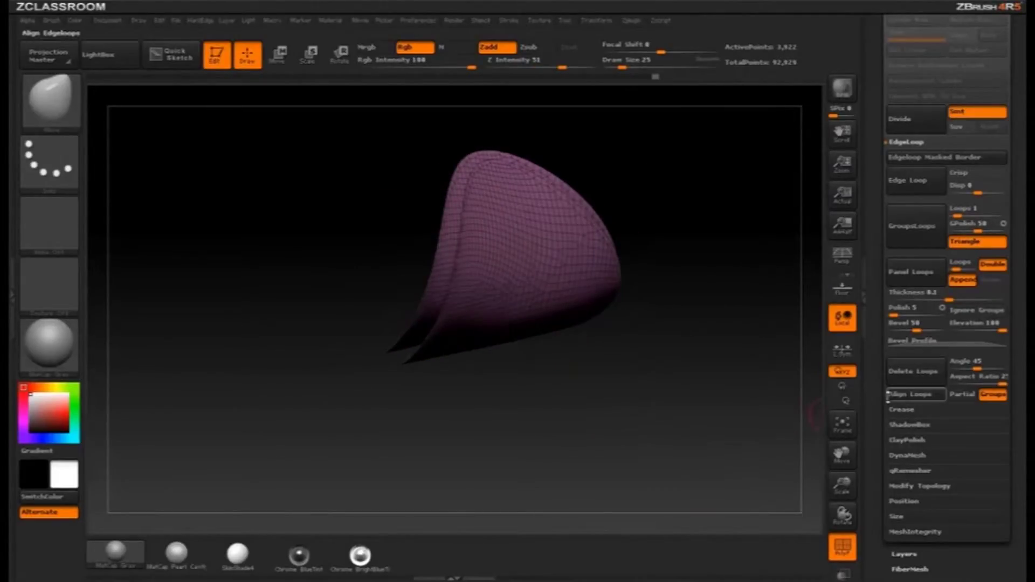
pyautogui.scroll(-5, 895, 404)
pyautogui.click(903, 396)
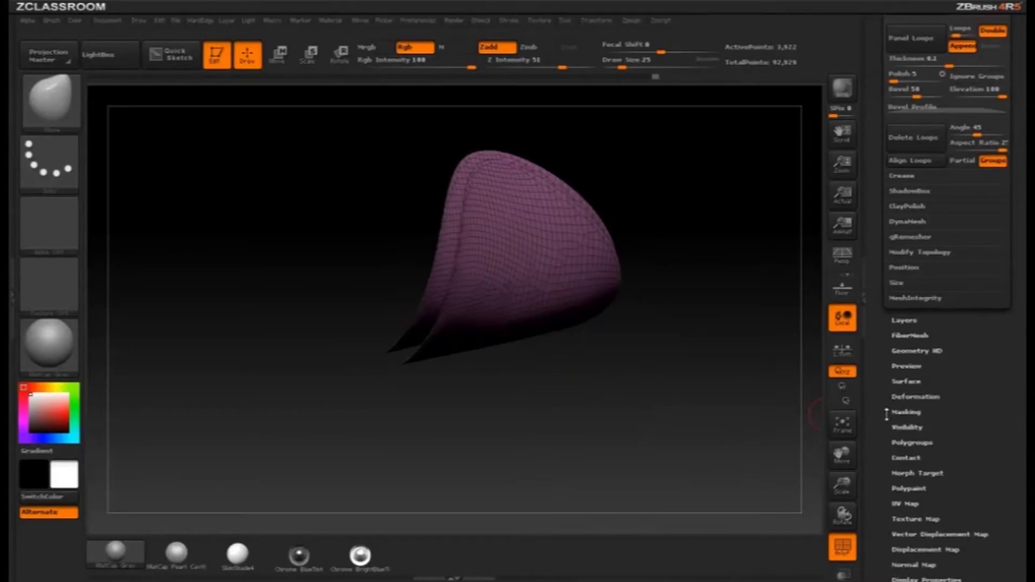
pyautogui.moveTo(887, 417); pyautogui.dragTo(887, 382)
pyautogui.click(915, 410)
pyautogui.moveTo(883, 188); pyautogui.dragTo(884, 421)
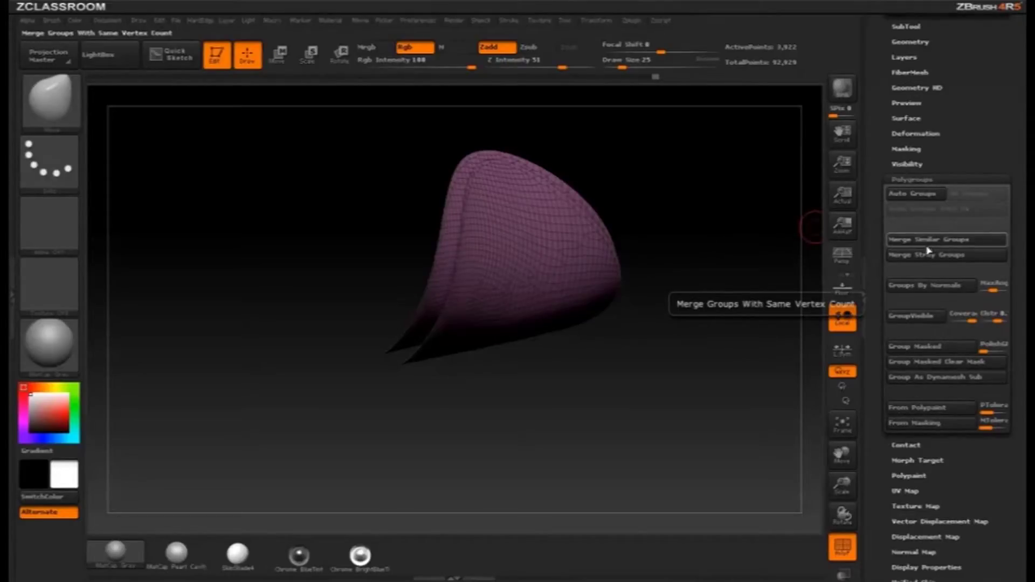
pyautogui.click(915, 194)
pyautogui.keyDown('alt'); pyautogui.moveTo(625, 272); pyautogui.dragTo(596, 300); pyautogui.keyUp('alt')
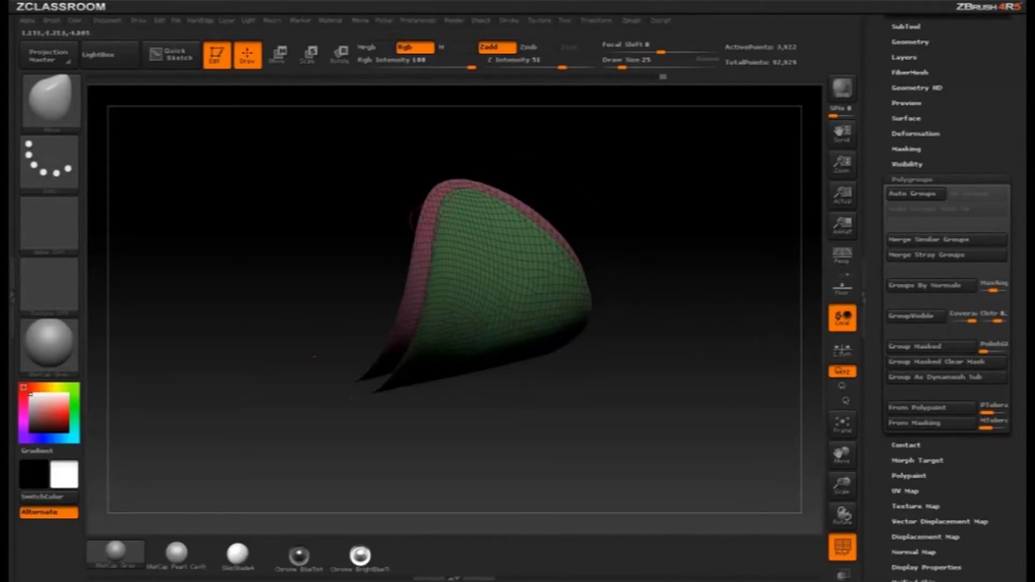
# Isolate the green outer surface and append a third double-sided panel from it with Panel Loops.
pyautogui.keyDown('ctrl'); pyautogui.keyDown('shift'); pyautogui.click(515, 284); pyautogui.keyUp('shift'); pyautogui.keyUp('ctrl')
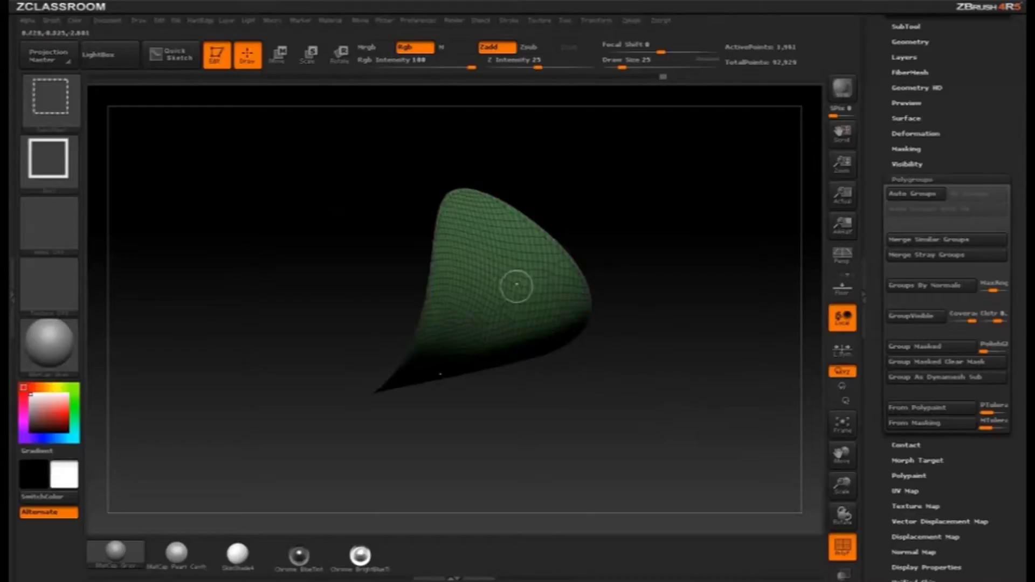
pyautogui.moveTo(876, 190); pyautogui.dragTo(879, 314)
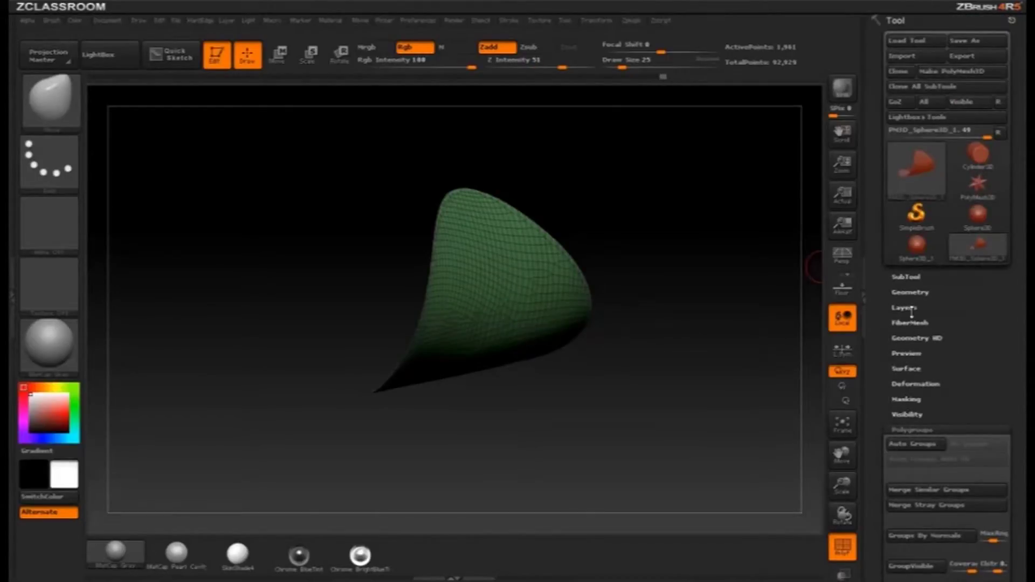
pyautogui.click(908, 291)
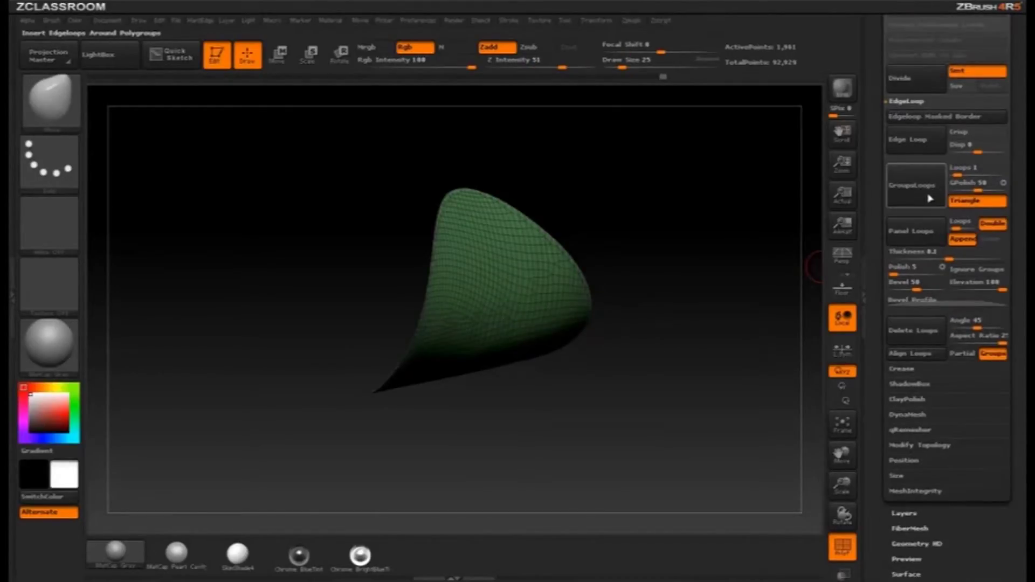
pyautogui.click(921, 233)
pyautogui.moveTo(573, 440); pyautogui.dragTo(543, 419)
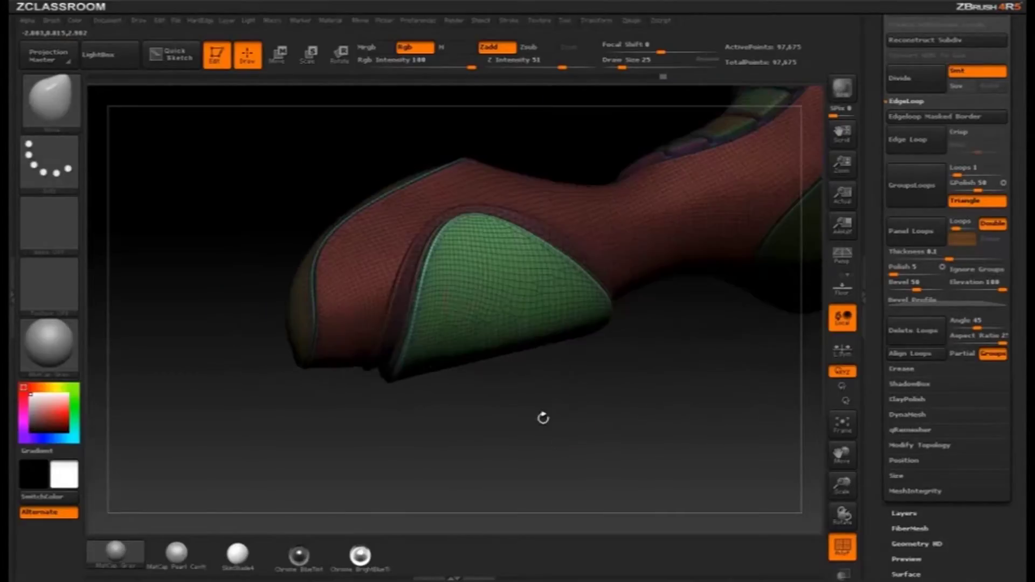
# Stagger the third panel's edges against the panels below with the Move brush at draw size 365.
pyautogui.moveTo(435, 332); pyautogui.dragTo(416, 325)
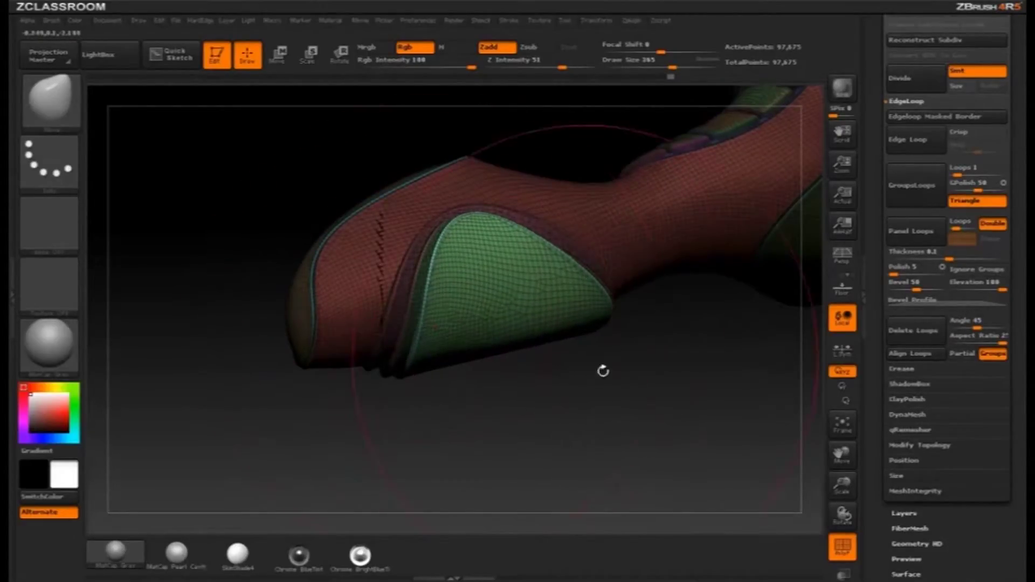
pyautogui.moveTo(603, 369); pyautogui.dragTo(633, 368)
pyautogui.moveTo(495, 236); pyautogui.dragTo(483, 249)
pyautogui.moveTo(595, 306); pyautogui.dragTo(592, 313)
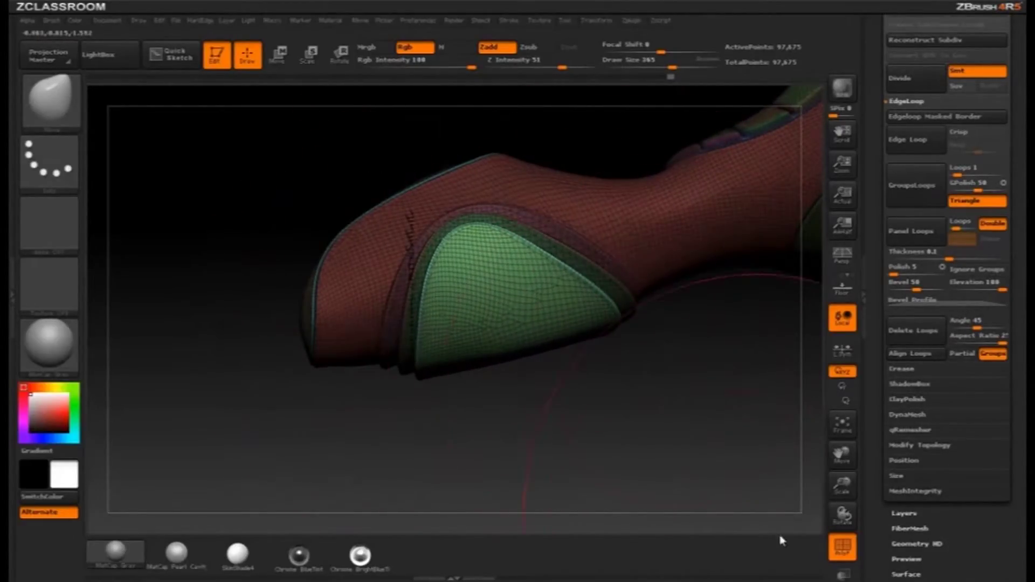
# Isolate the three layered panels with their complete edge loops and inner surfaces.
pyautogui.moveTo(522, 427); pyautogui.dragTo(548, 451)
pyautogui.keyDown('ctrl'); pyautogui.keyDown('shift'); pyautogui.click(552, 339); pyautogui.keyUp('shift'); pyautogui.keyUp('ctrl')
pyautogui.keyDown('ctrl'); pyautogui.keyDown('shift'); pyautogui.click(719, 420); pyautogui.keyUp('shift'); pyautogui.keyUp('ctrl')
pyautogui.keyDown('ctrl'); pyautogui.click(710, 436); pyautogui.keyUp('ctrl')
pyautogui.keyDown('ctrl'); pyautogui.keyDown('shift'); pyautogui.click(579, 340); pyautogui.keyUp('shift'); pyautogui.keyUp('ctrl')
pyautogui.press('s')
pyautogui.moveTo(658, 393)
pyautogui.mouseDown()
pyautogui.moveTo(622, 393)
pyautogui.moveTo(692, 444)
pyautogui.mouseUp()
pyautogui.keyDown('ctrl'); pyautogui.keyDown('shift'); pyautogui.click(688, 423); pyautogui.keyUp('shift'); pyautogui.keyUp('ctrl')
pyautogui.keyDown('ctrl'); pyautogui.keyDown('shift'); pyautogui.click(603, 348); pyautogui.keyUp('shift'); pyautogui.keyUp('ctrl')
pyautogui.keyDown('ctrl'); pyautogui.keyDown('shift'); pyautogui.click(603, 261); pyautogui.keyUp('shift'); pyautogui.keyUp('ctrl')
pyautogui.moveTo(721, 404)
pyautogui.keyDown('ctrl'); pyautogui.keyDown('shift'); pyautogui.mouseDown()
pyautogui.moveTo(760, 466)
pyautogui.moveTo(547, 321)
pyautogui.mouseUp(); pyautogui.keyUp('shift'); pyautogui.keyUp('ctrl')
pyautogui.hotkey('ctrl', 'shift', 'a')
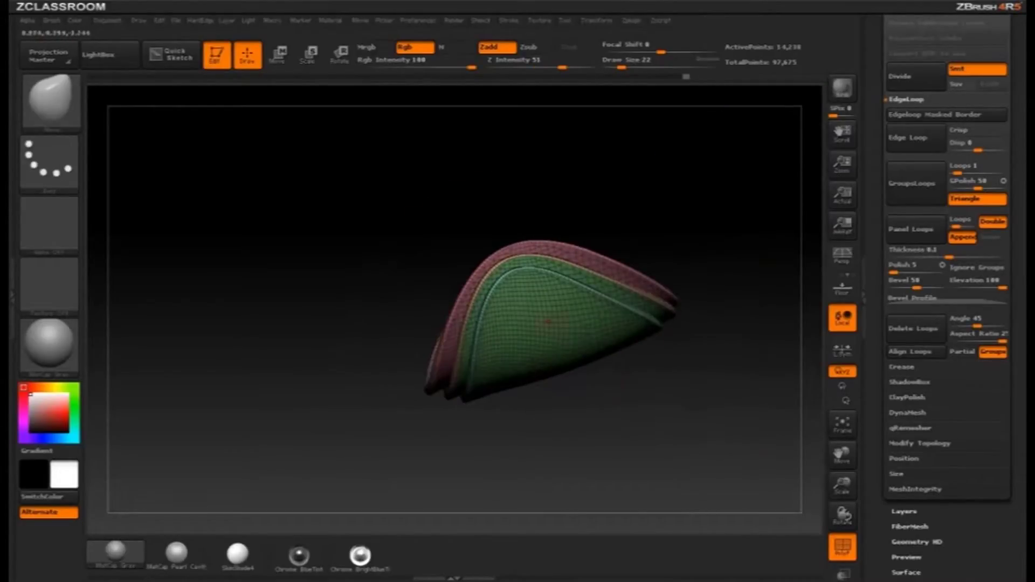
# Smooth the isolated panels using the alternate mode of Polish By Features, and show the whole model again.
pyautogui.scroll(-3, 921, 369)
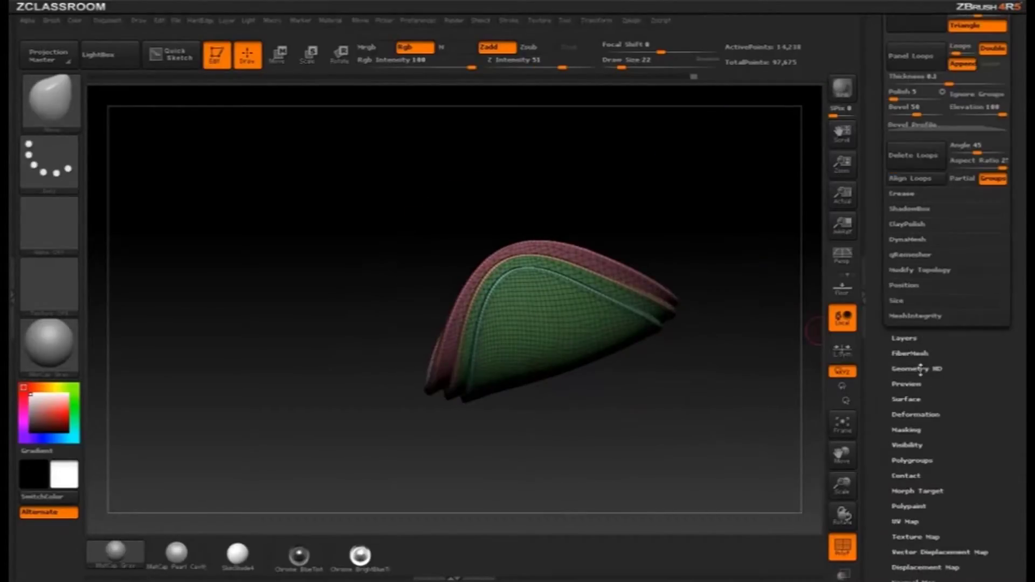
pyautogui.click(911, 414)
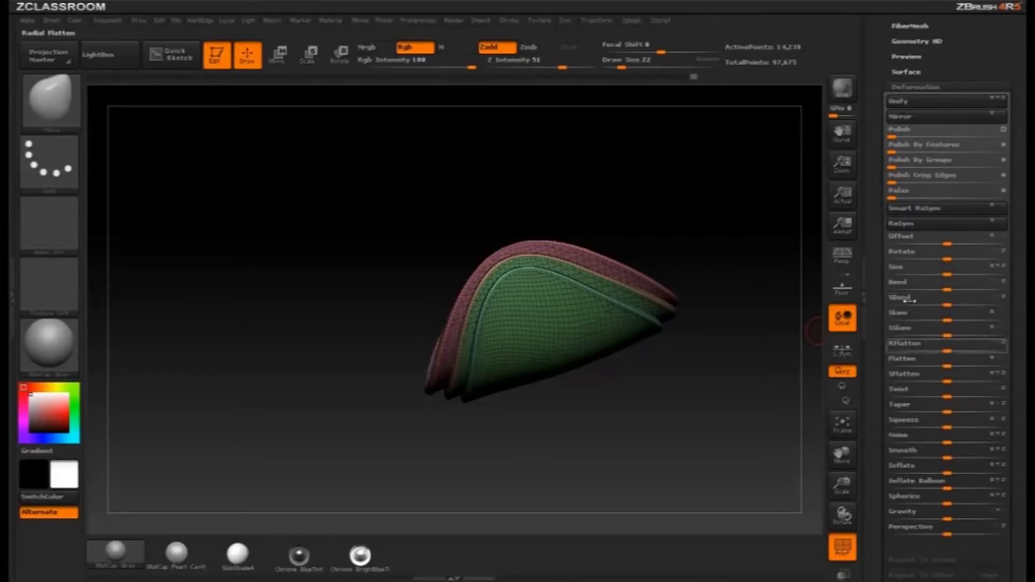
pyautogui.click(1002, 147)
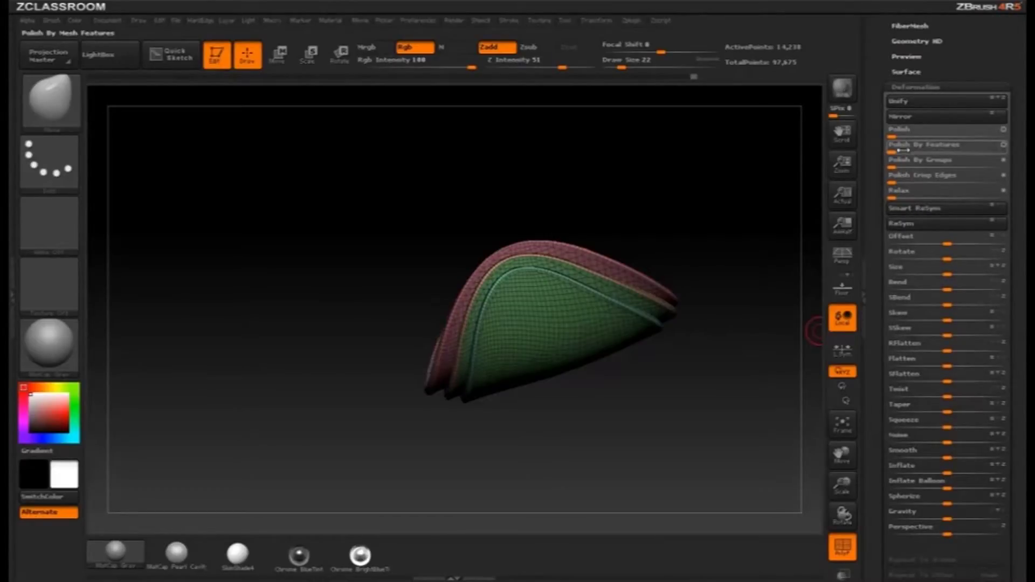
pyautogui.moveTo(899, 150); pyautogui.dragTo(915, 149)
pyautogui.keyDown('ctrl'); pyautogui.keyDown('shift'); pyautogui.click(664, 416); pyautogui.keyUp('shift'); pyautogui.keyUp('ctrl')
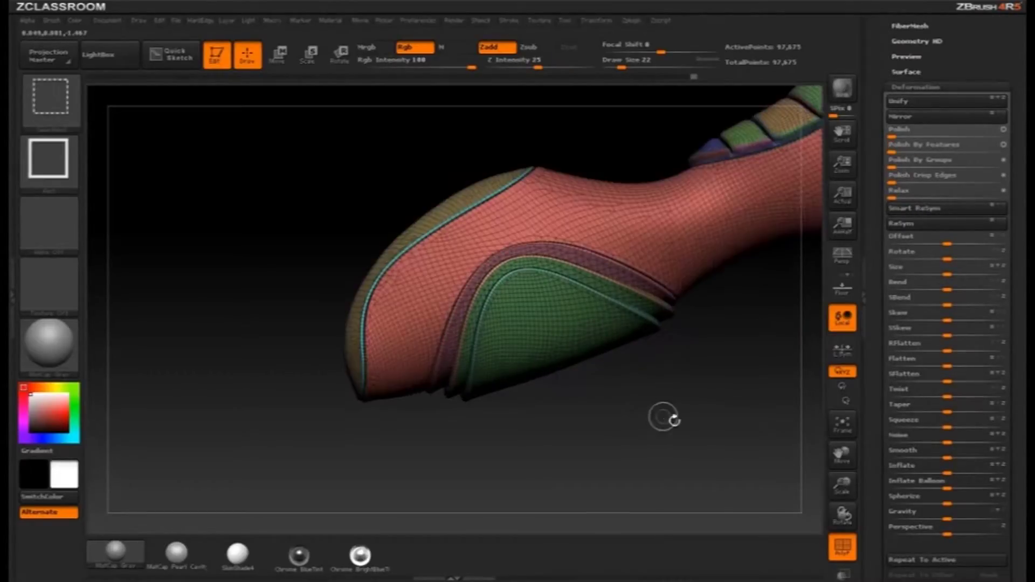
# Turn the polyframe off to examine the smooth paneled model from the side, and turn it back on.
pyautogui.moveTo(727, 356)
pyautogui.keyDown('alt'); pyautogui.mouseDown()
pyautogui.moveTo(589, 419)
pyautogui.moveTo(730, 428)
pyautogui.moveTo(641, 453)
pyautogui.moveTo(636, 426)
pyautogui.moveTo(655, 429)
pyautogui.moveTo(631, 421)
pyautogui.moveTo(666, 442)
pyautogui.moveTo(682, 406)
pyautogui.moveTo(732, 404)
pyautogui.moveTo(642, 420)
pyautogui.moveTo(665, 448)
pyautogui.moveTo(691, 436)
pyautogui.moveTo(670, 451)
pyautogui.mouseUp(); pyautogui.keyUp('alt')
pyautogui.click(842, 547)
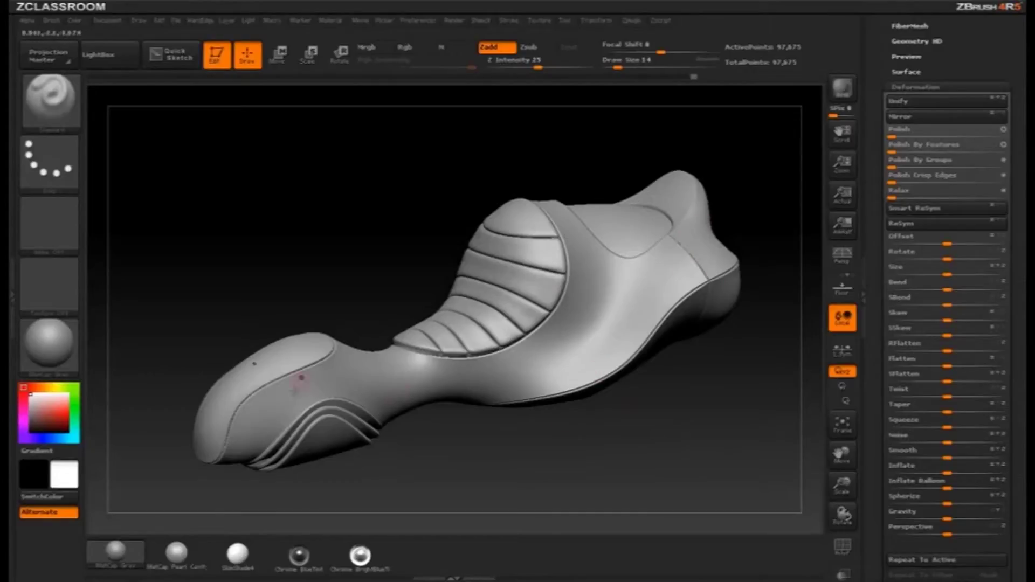
pyautogui.click(843, 546)
pyautogui.moveTo(726, 385); pyautogui.dragTo(745, 298)
# Isolate and hide the red outer polygroup to examine the blue inner surface and the neighbouring panels, then restore full visibility.
pyautogui.keyDown('ctrl'); pyautogui.keyDown('shift'); pyautogui.click(626, 286); pyautogui.keyUp('shift'); pyautogui.keyUp('ctrl')
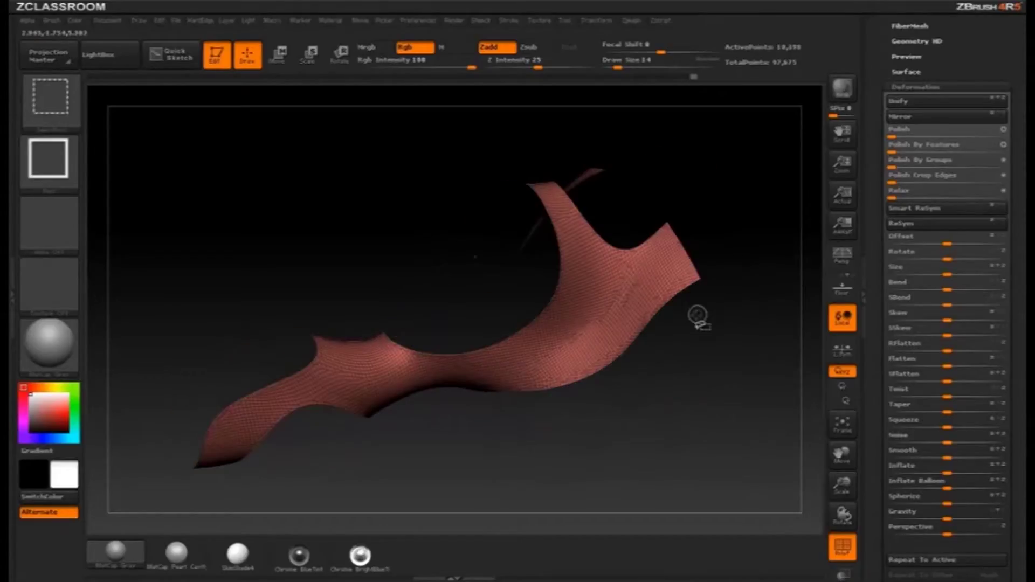
pyautogui.keyDown('ctrl'); pyautogui.keyDown('shift'); pyautogui.click(786, 462); pyautogui.keyUp('shift'); pyautogui.keyUp('ctrl')
pyautogui.keyDown('ctrl'); pyautogui.keyDown('shift'); pyautogui.click(690, 223); pyautogui.keyUp('shift'); pyautogui.keyUp('ctrl')
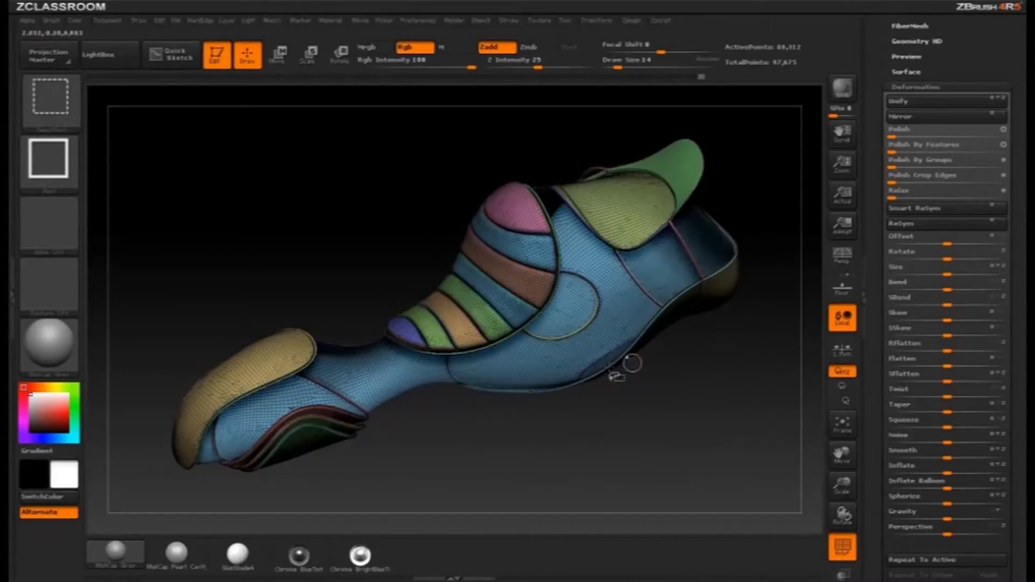
pyautogui.keyDown('ctrl'); pyautogui.keyDown('shift'); pyautogui.click(254, 350); pyautogui.keyUp('shift'); pyautogui.keyUp('ctrl')
pyautogui.moveTo(254, 351); pyautogui.dragTo(550, 259)
pyautogui.keyDown('ctrl'); pyautogui.keyDown('shift'); pyautogui.click(550, 259); pyautogui.keyUp('shift'); pyautogui.keyUp('ctrl')
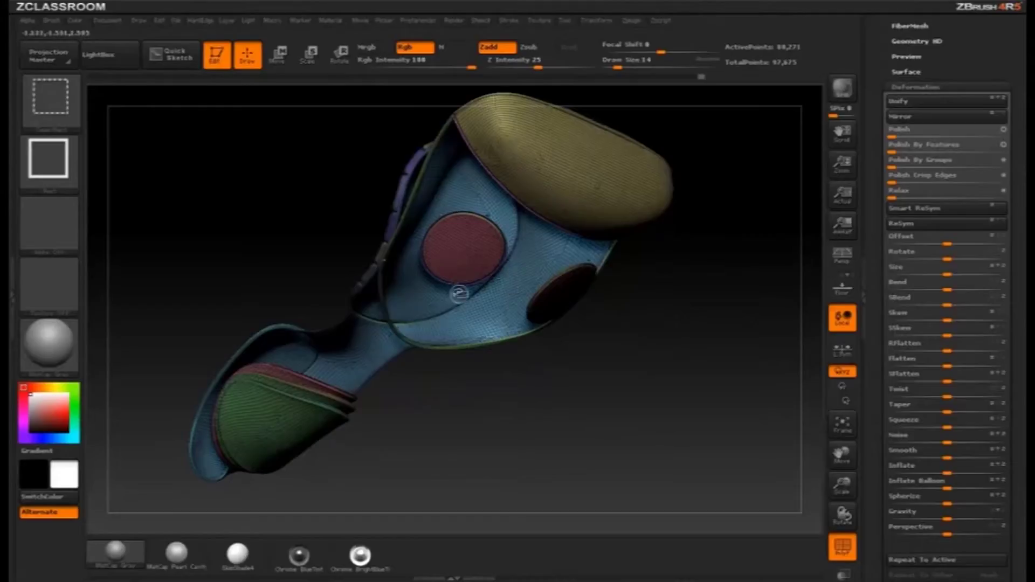
pyautogui.keyDown('ctrl'); pyautogui.keyDown('shift'); pyautogui.click(458, 294); pyautogui.keyUp('shift'); pyautogui.keyUp('ctrl')
pyautogui.keyDown('ctrl'); pyautogui.keyDown('shift'); pyautogui.click(273, 423); pyautogui.keyUp('shift'); pyautogui.keyUp('ctrl')
pyautogui.moveTo(636, 439)
pyautogui.mouseDown()
pyautogui.moveTo(686, 427)
pyautogui.moveTo(652, 302)
pyautogui.moveTo(530, 241)
pyautogui.mouseUp()
pyautogui.keyDown('ctrl'); pyautogui.keyDown('shift'); pyautogui.click(680, 415); pyautogui.keyUp('shift'); pyautogui.keyUp('ctrl')
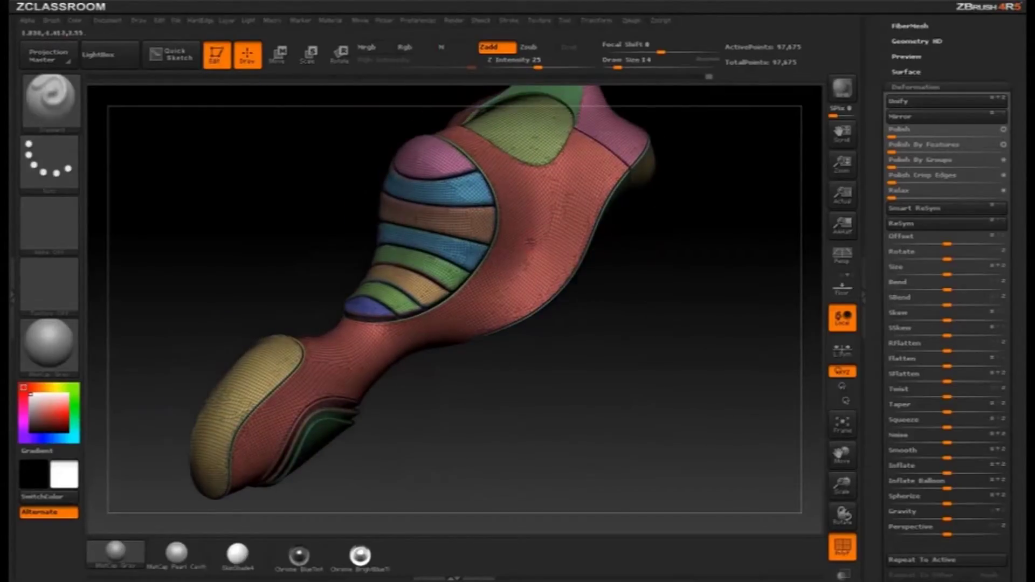
# Hide the large red outer polygroup and isolate the blue inner polygroup beneath the panels.
pyautogui.keyDown('ctrl'); pyautogui.keyDown('shift'); pyautogui.click(536, 258); pyautogui.keyUp('shift'); pyautogui.keyUp('ctrl')
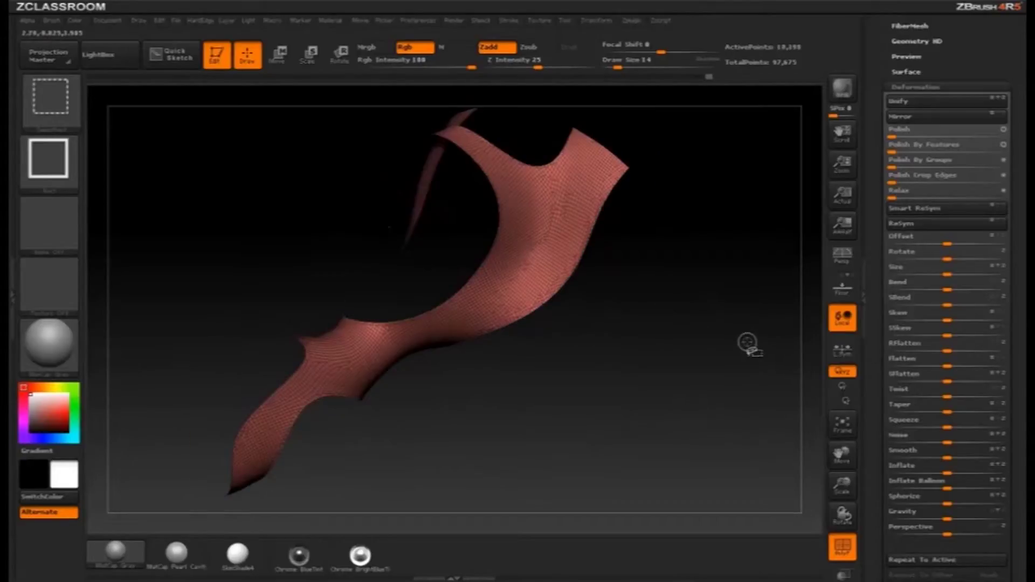
pyautogui.moveTo(775, 381)
pyautogui.keyDown('ctrl'); pyautogui.keyDown('shift'); pyautogui.mouseDown()
pyautogui.moveTo(776, 411)
pyautogui.moveTo(701, 377)
pyautogui.mouseUp(); pyautogui.keyUp('shift'); pyautogui.keyUp('ctrl')
pyautogui.moveTo(695, 284)
pyautogui.mouseDown()
pyautogui.moveTo(744, 229)
pyautogui.moveTo(550, 197)
pyautogui.moveTo(674, 261)
pyautogui.moveTo(608, 288)
pyautogui.moveTo(663, 308)
pyautogui.moveTo(644, 270)
pyautogui.mouseUp()
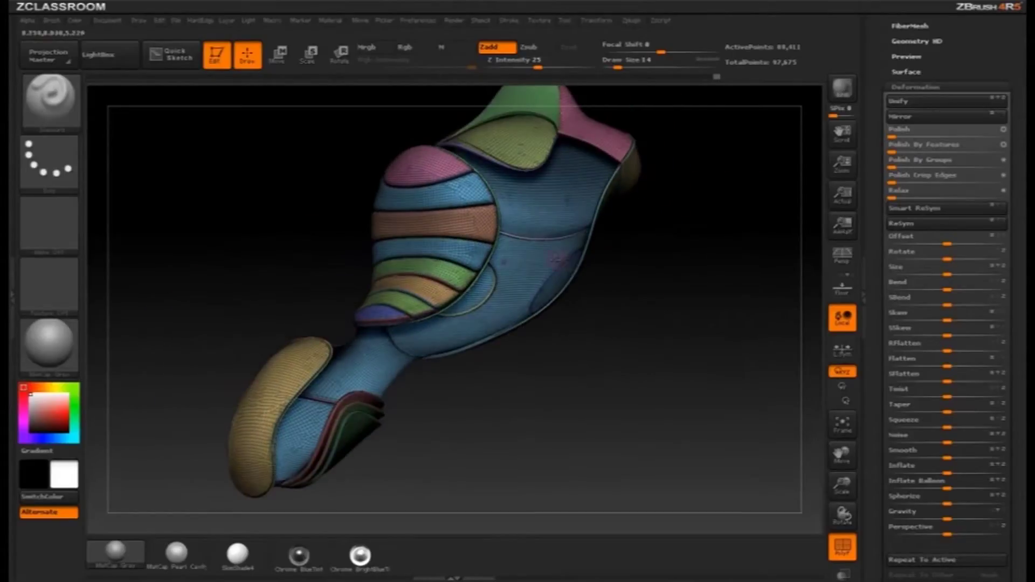
pyautogui.keyDown('ctrl'); pyautogui.keyDown('shift'); pyautogui.click(529, 264); pyautogui.keyUp('shift'); pyautogui.keyUp('ctrl')
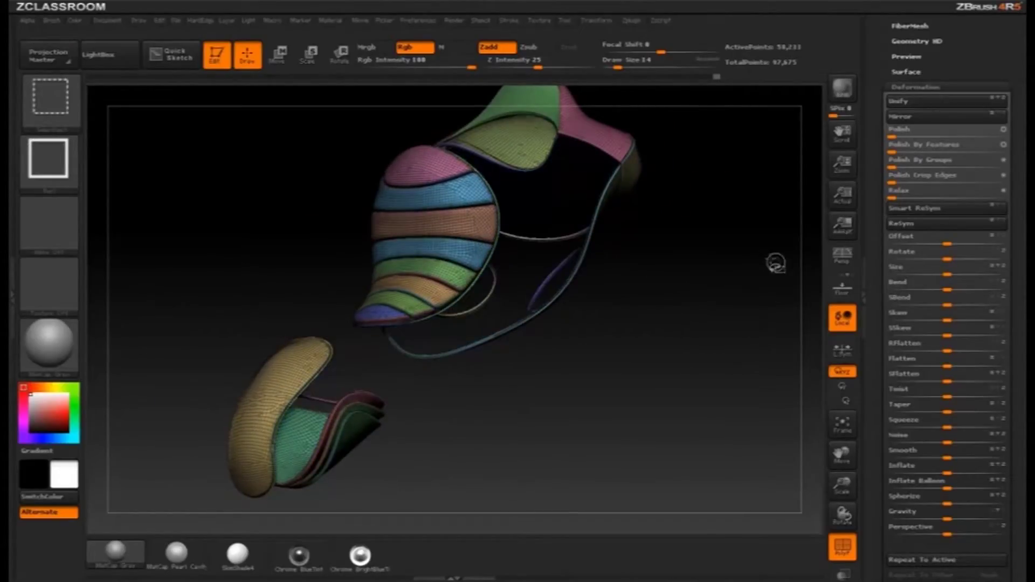
pyautogui.keyDown('ctrl'); pyautogui.keyDown('shift'); pyautogui.click(765, 243); pyautogui.keyUp('shift'); pyautogui.keyUp('ctrl')
pyautogui.keyDown('ctrl'); pyautogui.keyDown('shift'); pyautogui.click(546, 262); pyautogui.keyUp('shift'); pyautogui.keyUp('ctrl')
pyautogui.moveTo(679, 278)
pyautogui.mouseDown()
pyautogui.moveTo(749, 296)
pyautogui.moveTo(819, 296)
pyautogui.mouseUp()
pyautogui.moveTo(674, 319); pyautogui.dragTo(736, 306)
# Try Auto Groups on the isolated blue inner surfaces and return them to a single polygroup.
pyautogui.moveTo(878, 315); pyautogui.dragTo(877, 152)
pyautogui.click(904, 133)
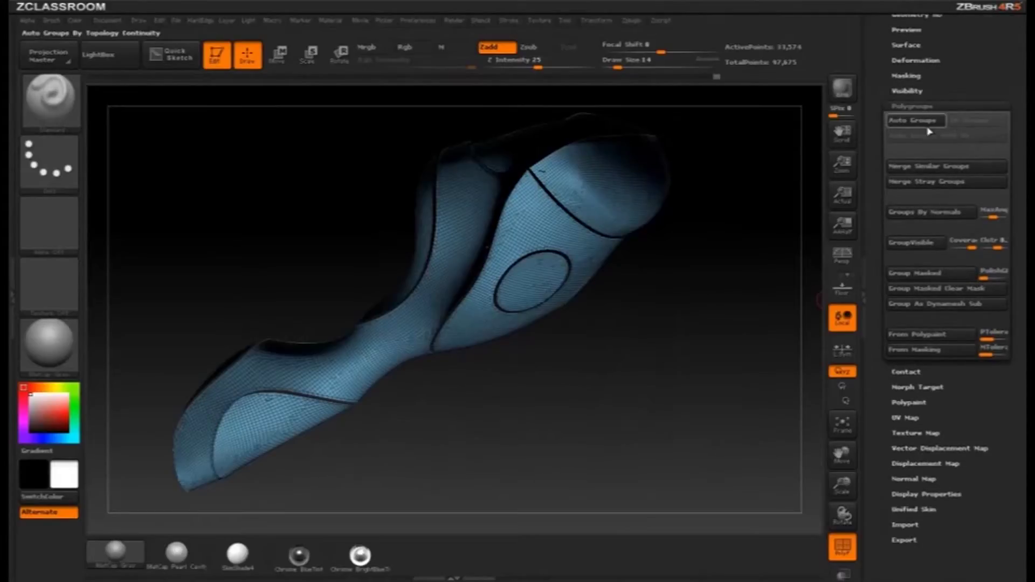
pyautogui.click(912, 120)
pyautogui.moveTo(745, 335); pyautogui.dragTo(717, 323)
pyautogui.hotkey('ctrl', 'w')
pyautogui.moveTo(649, 383); pyautogui.dragTo(701, 334)
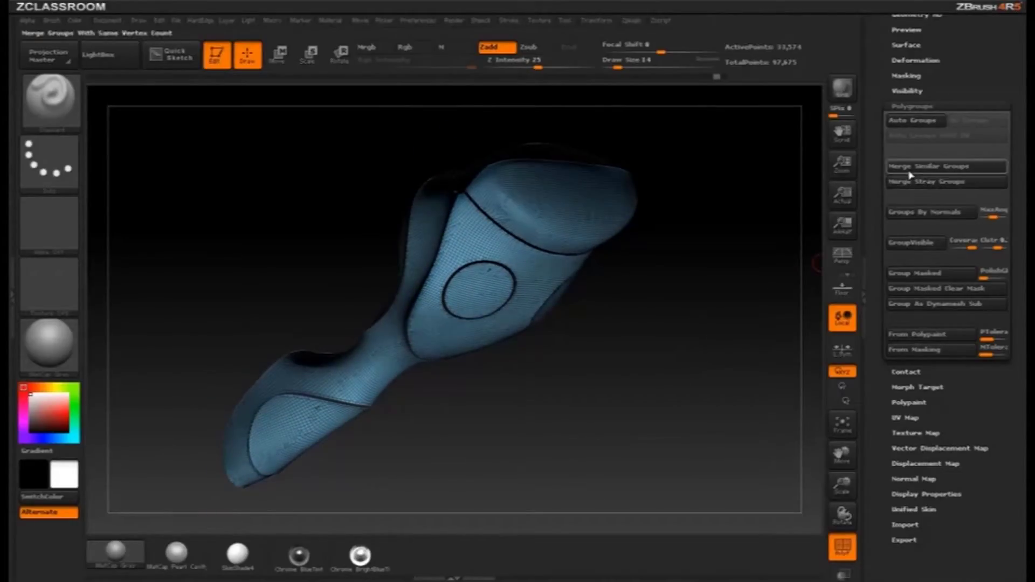
# Grow the visibility of the isolated blue inner surfaces to include the adjoining edge polygons.
pyautogui.scroll(5, 911, 215)
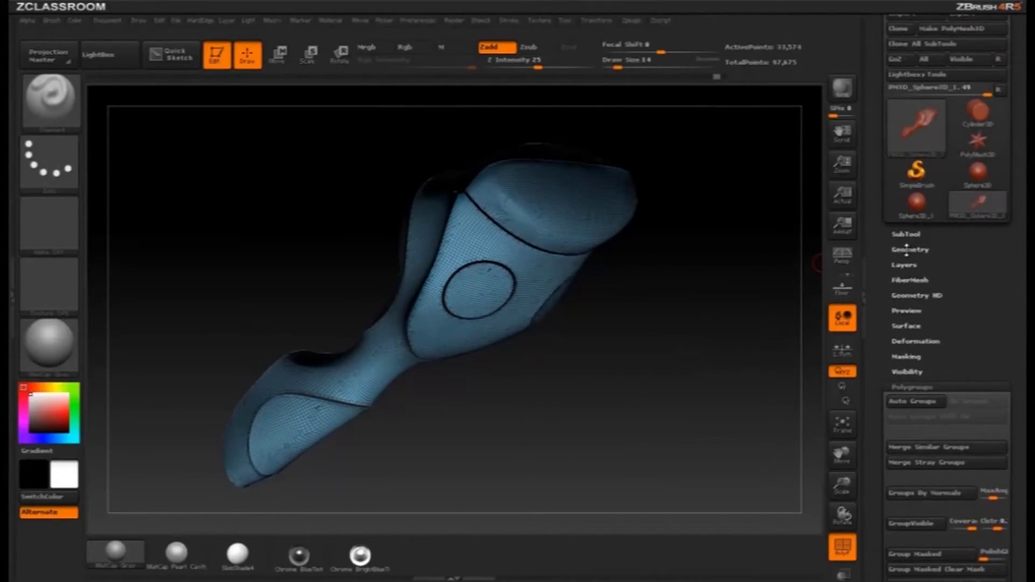
pyautogui.click(907, 249)
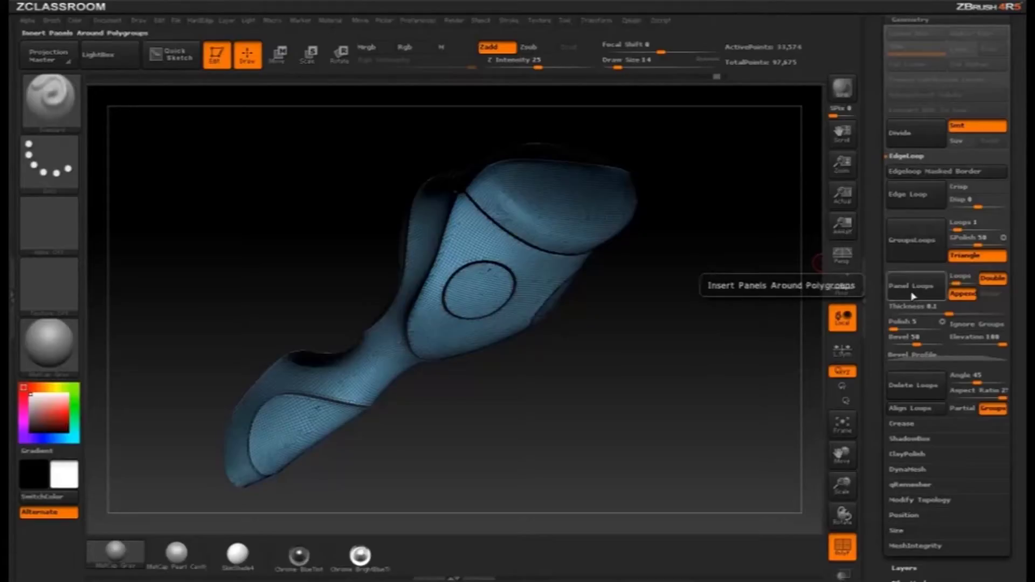
pyautogui.moveTo(872, 340); pyautogui.dragTo(884, 198)
pyautogui.click(906, 335)
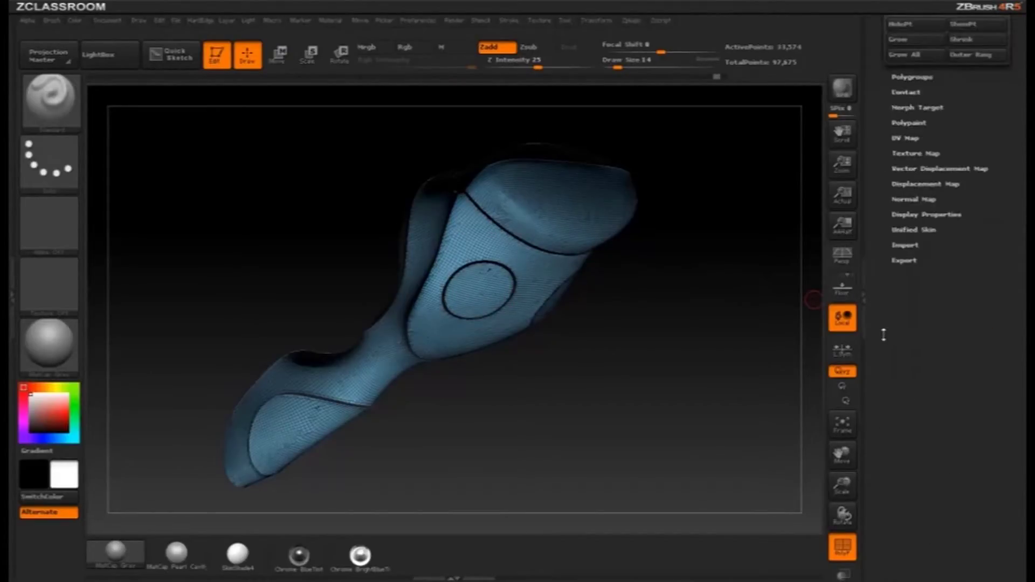
pyautogui.click(916, 366)
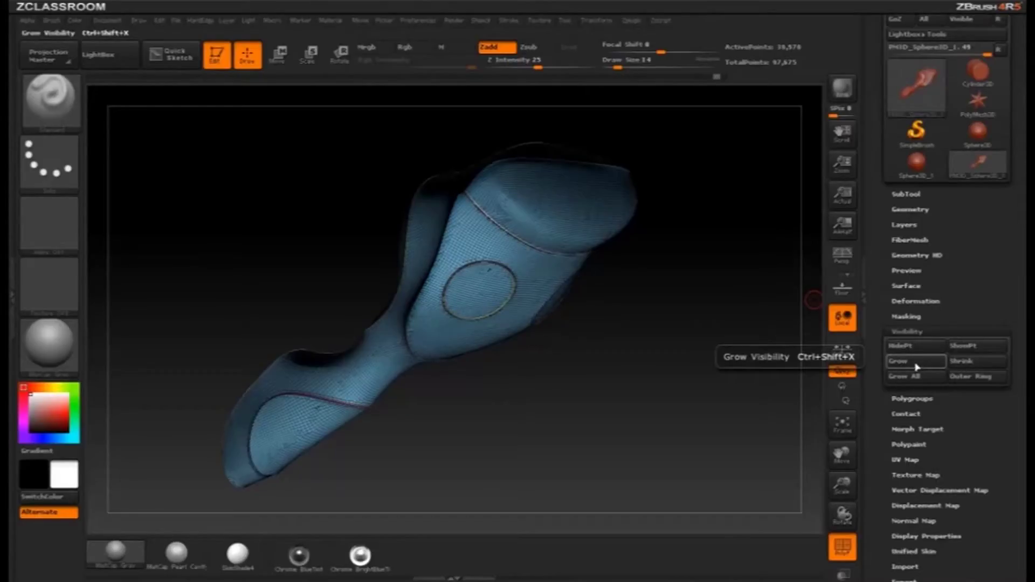
# Grow the visible inner surfaces further with Grow and Grow All, examine the exposed panel edges, and restore the whole model's visibility.
pyautogui.click(916, 366)
pyautogui.click(903, 374)
pyautogui.moveTo(712, 426); pyautogui.dragTo(663, 342)
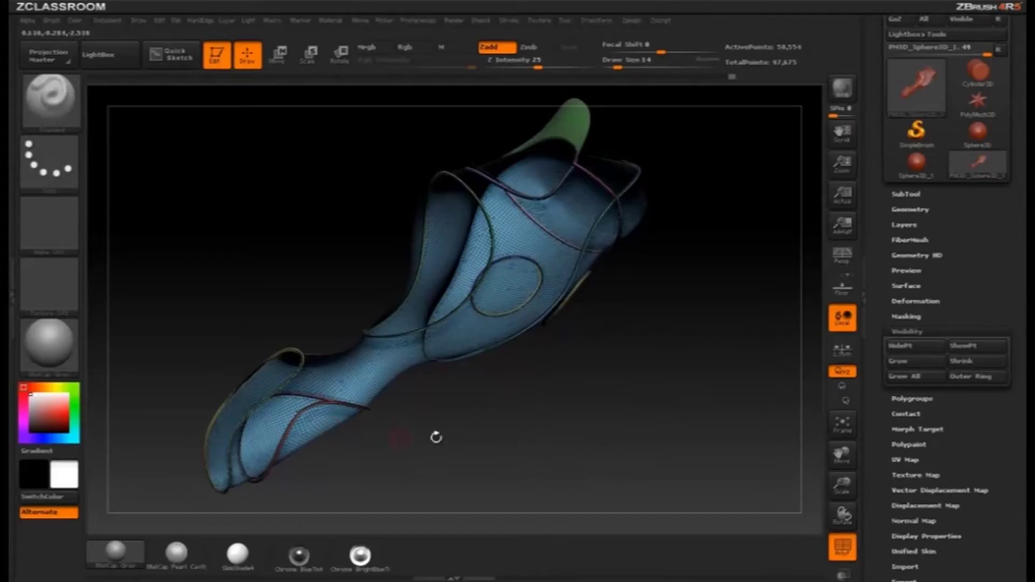
pyautogui.moveTo(608, 217)
pyautogui.mouseDown()
pyautogui.moveTo(719, 243)
pyautogui.moveTo(628, 171)
pyautogui.moveTo(737, 228)
pyautogui.moveTo(692, 239)
pyautogui.moveTo(728, 232)
pyautogui.moveTo(739, 261)
pyautogui.moveTo(760, 203)
pyautogui.moveTo(792, 230)
pyautogui.mouseUp()
pyautogui.hotkey('ctrl', 'shift')
pyautogui.moveTo(794, 293); pyautogui.dragTo(696, 276)
pyautogui.moveTo(655, 458); pyautogui.dragTo(701, 426)
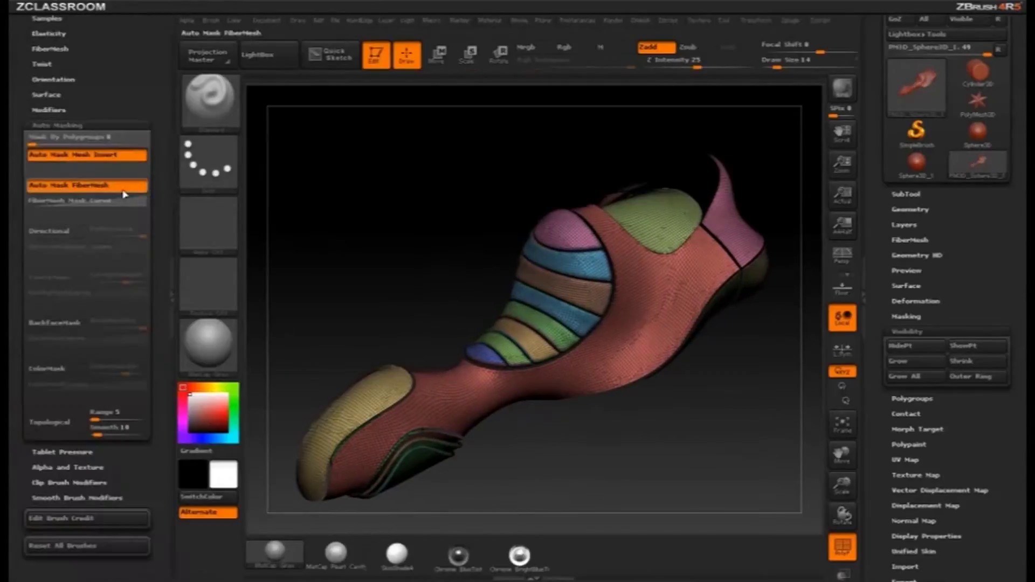
# Replace the docked Brush palette with the Stroke palette, keeping its Curve Functions accessible.
pyautogui.moveTo(137, 86); pyautogui.dragTo(135, 232)
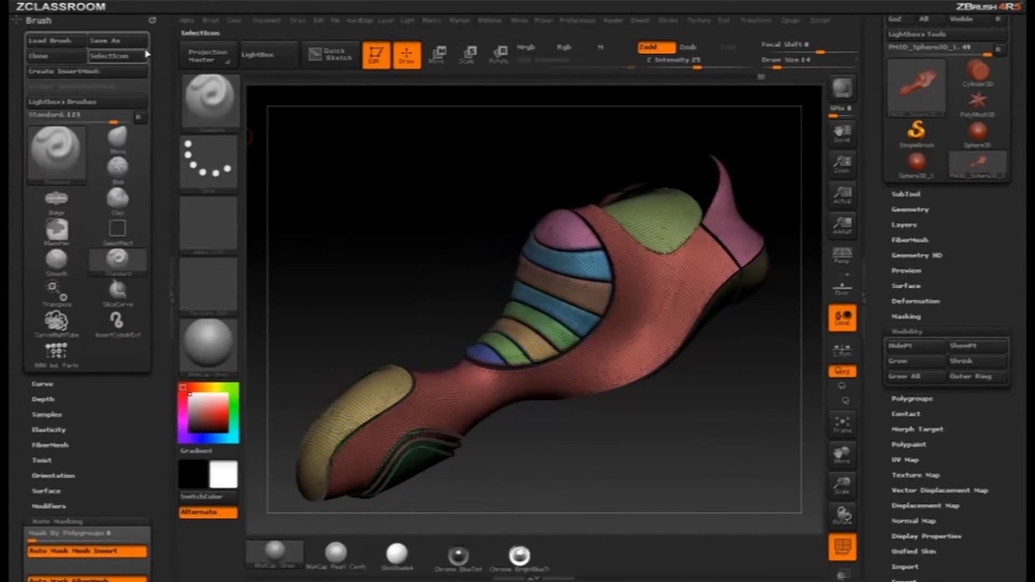
pyautogui.click(150, 22)
pyautogui.click(669, 21)
pyautogui.moveTo(661, 33)
pyautogui.mouseDown()
pyautogui.moveTo(345, 110)
pyautogui.moveTo(362, 214)
pyautogui.mouseUp()
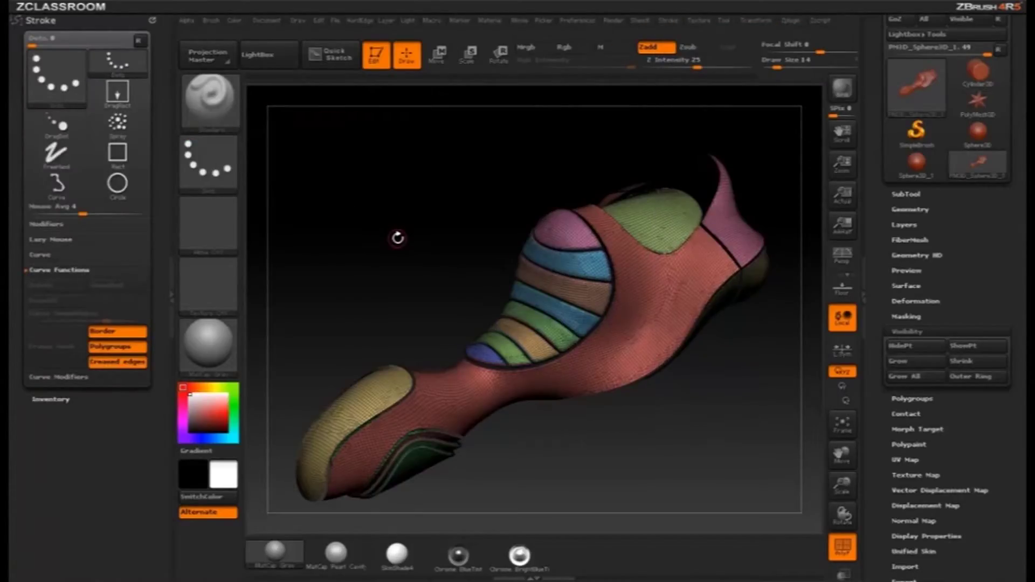
# Set the draw size to 35 and select the CurveMultiTube brush.
pyautogui.moveTo(363, 186); pyautogui.dragTo(330, 189)
pyautogui.press('s')
pyautogui.press('b')
pyautogui.press('c')
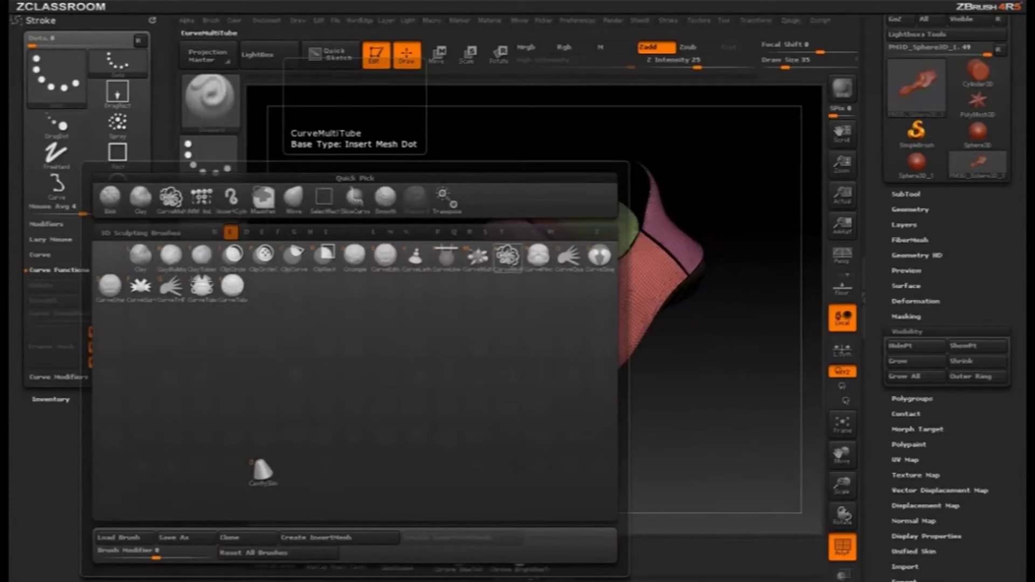
pyautogui.click(516, 272)
# Draw a curve tube outward from the model's wide end, reposition it away from the surface and extend its curve.
pyautogui.moveTo(616, 294); pyautogui.dragTo(670, 273)
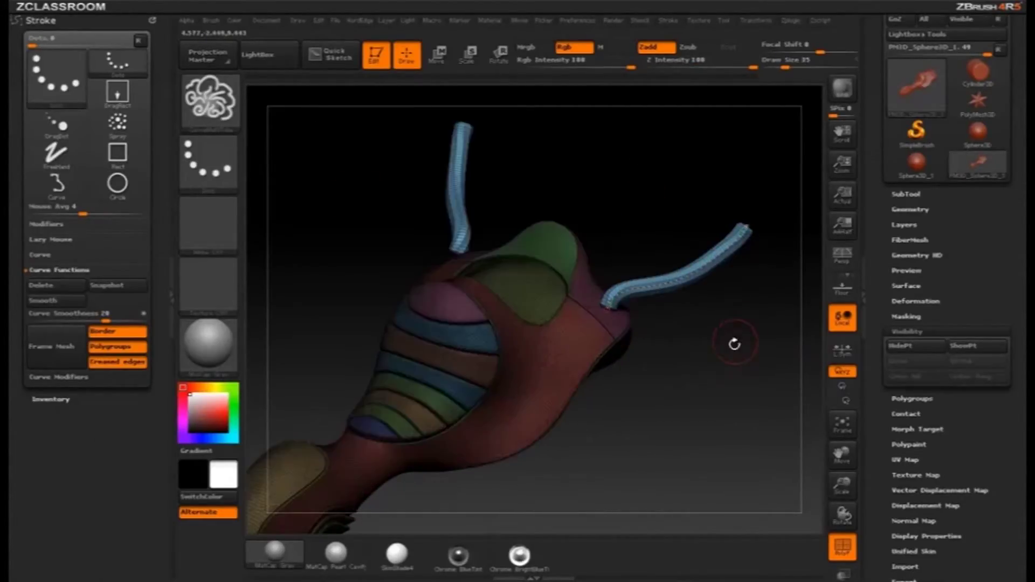
pyautogui.moveTo(730, 342)
pyautogui.mouseDown()
pyautogui.moveTo(734, 330)
pyautogui.moveTo(624, 236)
pyautogui.mouseUp()
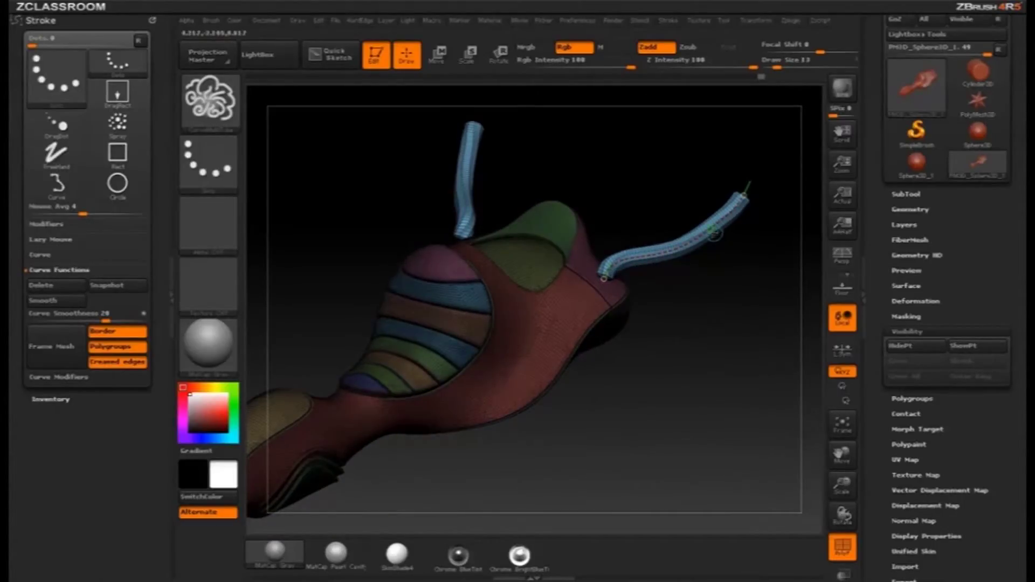
pyautogui.moveTo(747, 202); pyautogui.dragTo(636, 181)
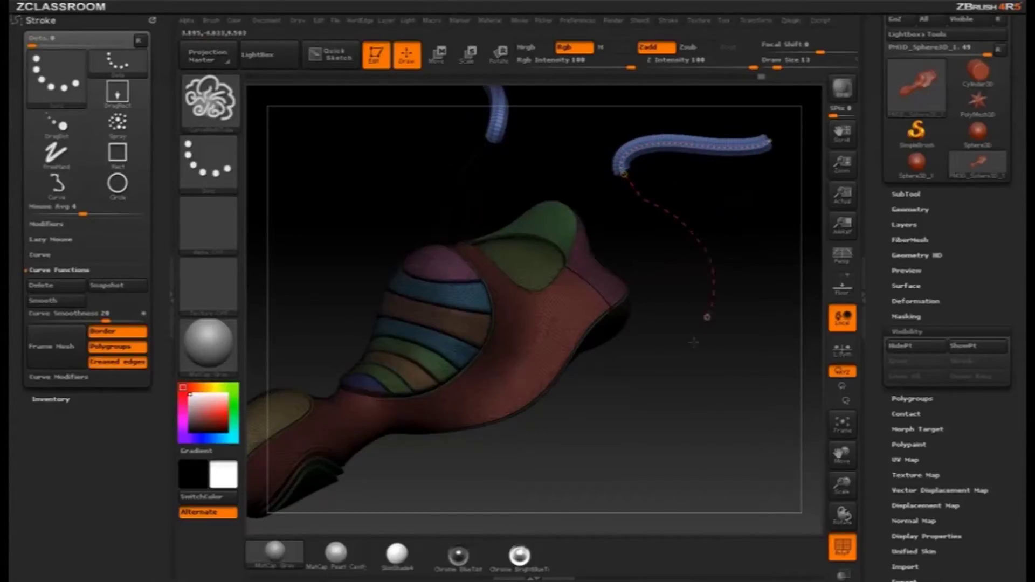
pyautogui.moveTo(694, 342); pyautogui.dragTo(689, 350)
pyautogui.moveTo(700, 274); pyautogui.dragTo(743, 178)
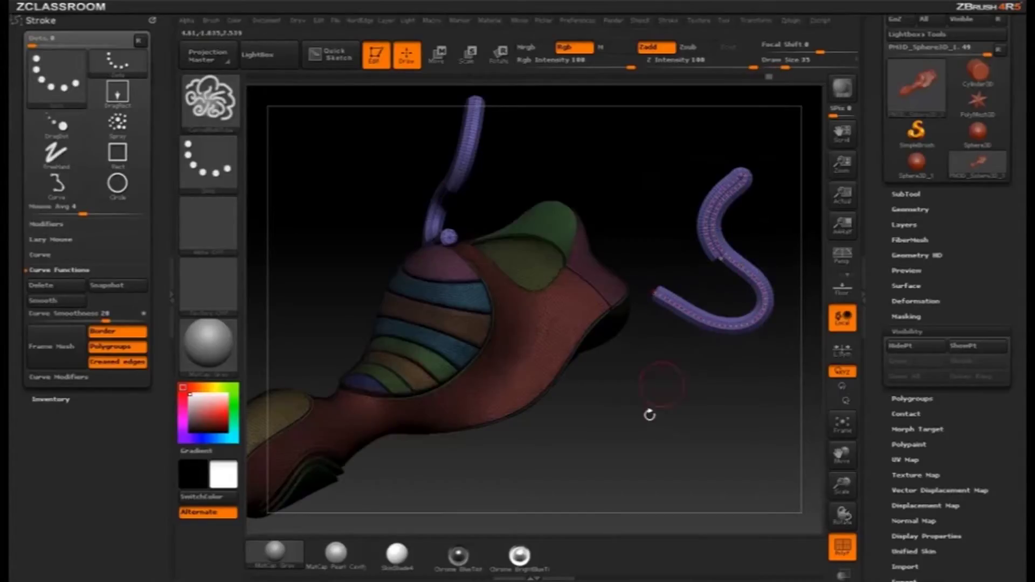
# Draw and extend two more curve tubes from the model's lower edge, and undo all the tube strokes.
pyautogui.keyDown('alt'); pyautogui.moveTo(659, 370); pyautogui.dragTo(712, 296); pyautogui.keyUp('alt')
pyautogui.keyDown('alt'); pyautogui.moveTo(666, 373); pyautogui.dragTo(595, 375); pyautogui.keyUp('alt')
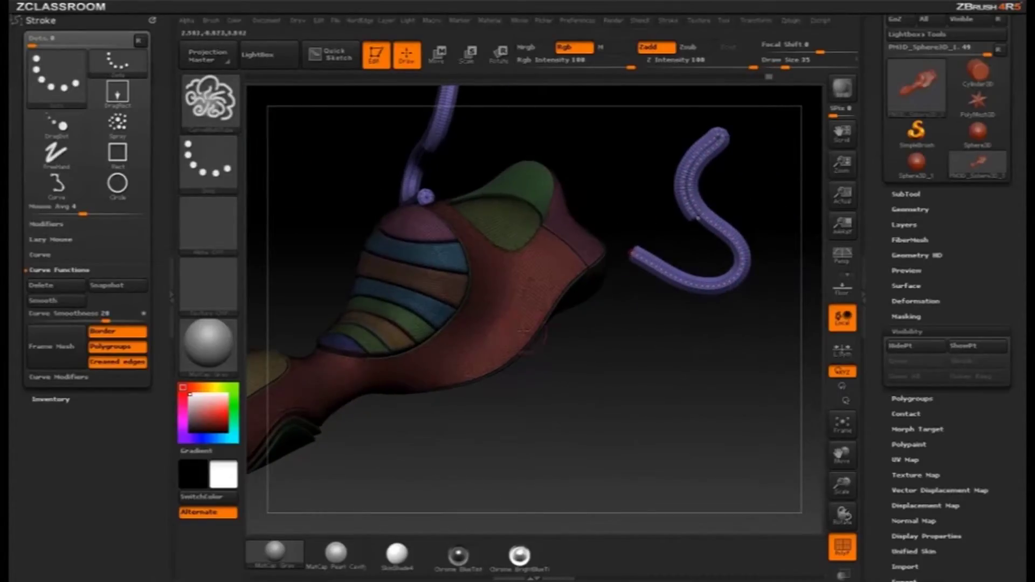
pyautogui.moveTo(520, 326); pyautogui.dragTo(684, 380)
pyautogui.moveTo(546, 442); pyautogui.dragTo(570, 449)
pyautogui.moveTo(611, 385); pyautogui.dragTo(611, 407)
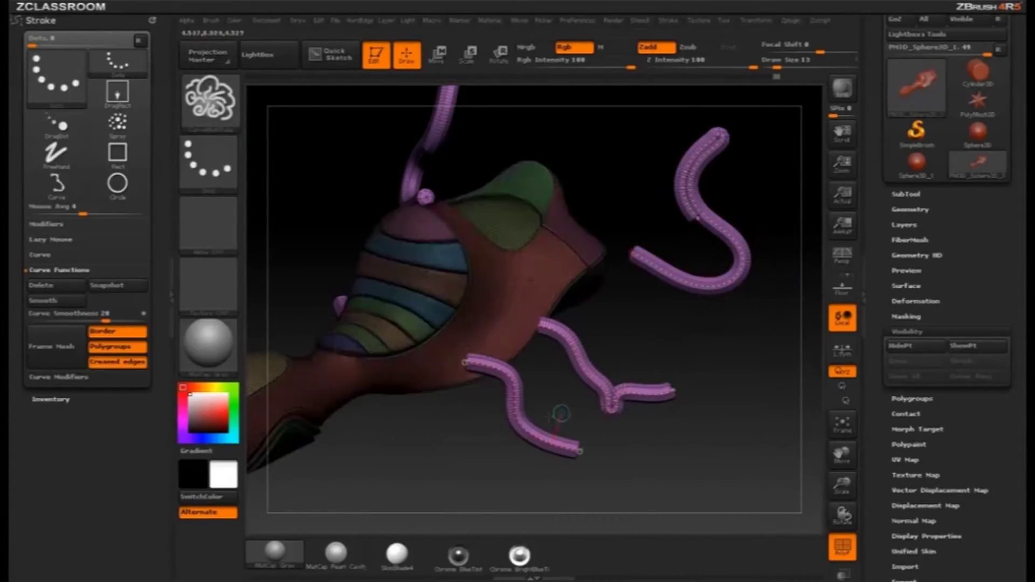
pyautogui.moveTo(522, 426); pyautogui.dragTo(522, 448)
pyautogui.moveTo(686, 282); pyautogui.dragTo(684, 298)
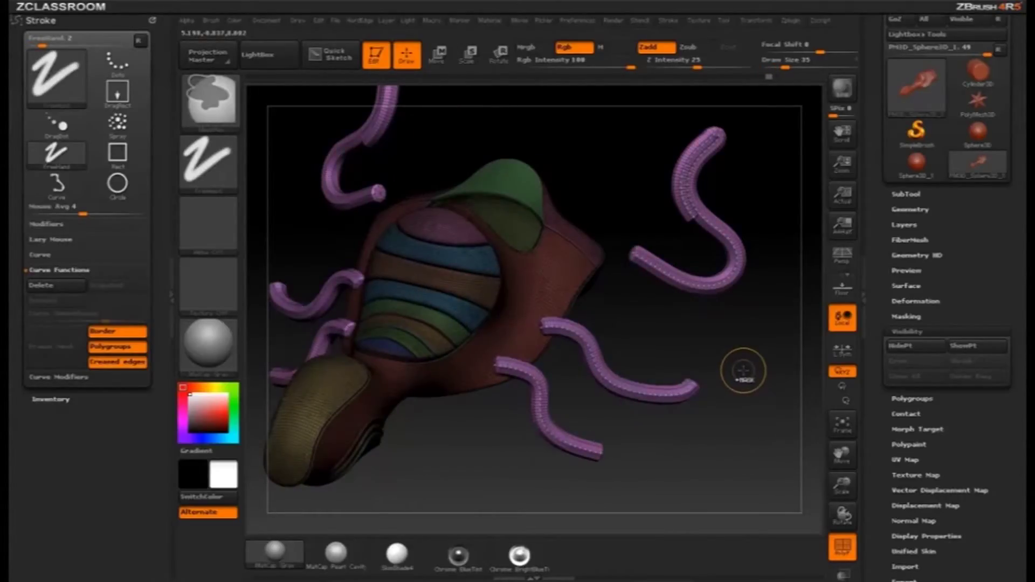
pyautogui.hotkey('ctrl', 'z')
pyautogui.hotkey('ctrl', 'z')
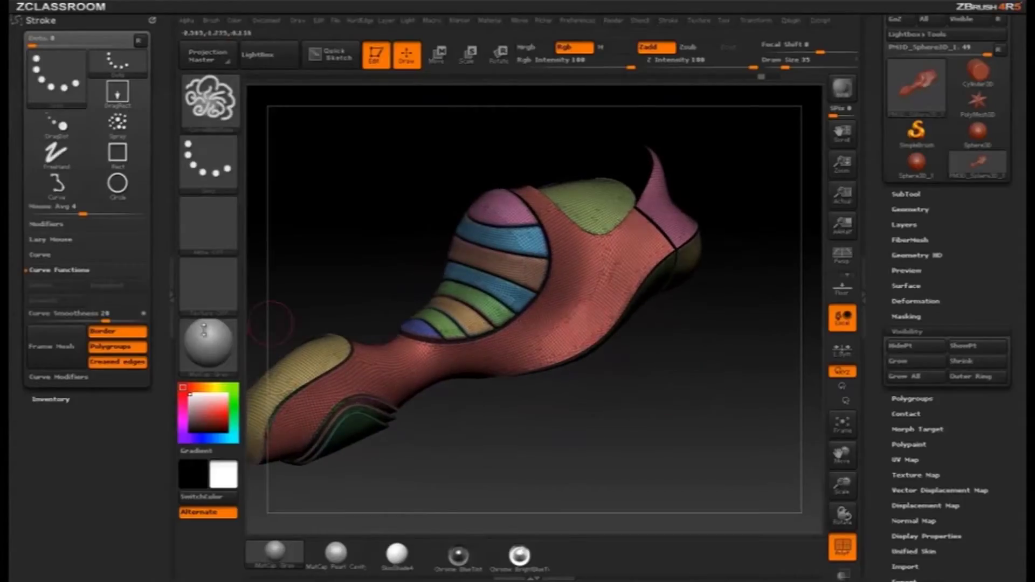
# Expand the Curve and Curve Functions settings and frame the mesh with curves along borders, polygroups and creased edges.
pyautogui.click(54, 256)
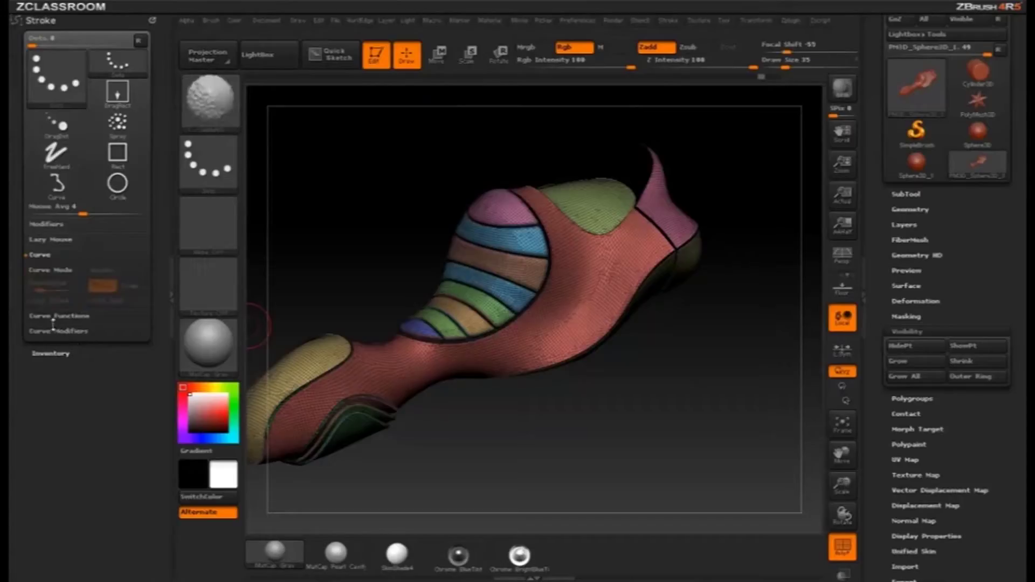
pyautogui.click(54, 318)
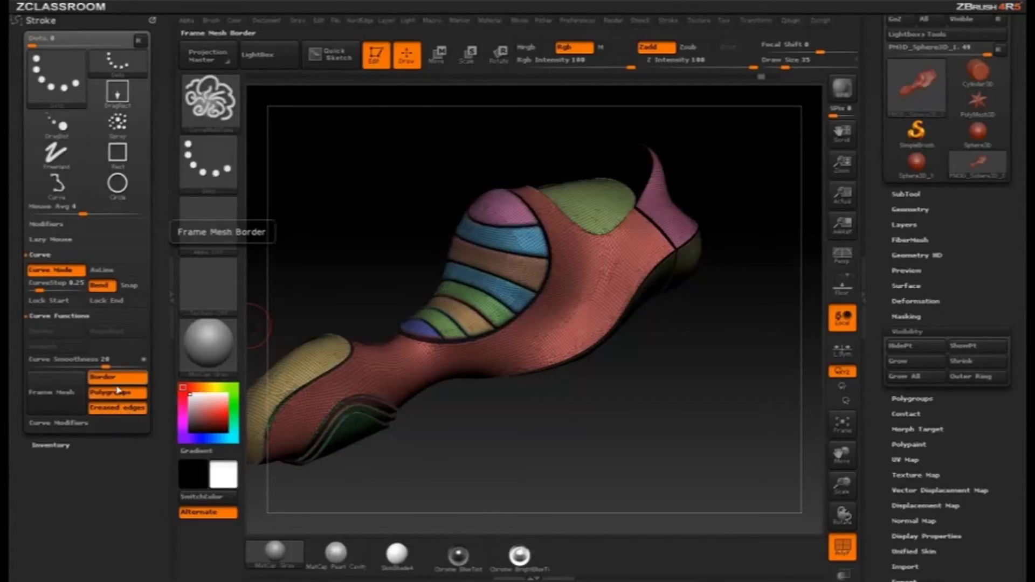
pyautogui.moveTo(655, 423); pyautogui.dragTo(650, 433)
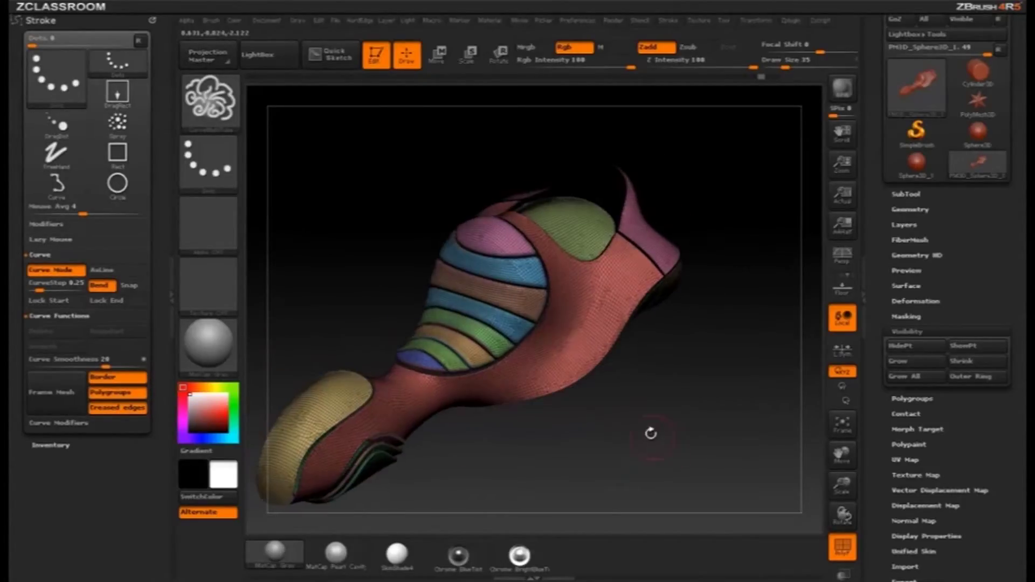
pyautogui.click(64, 401)
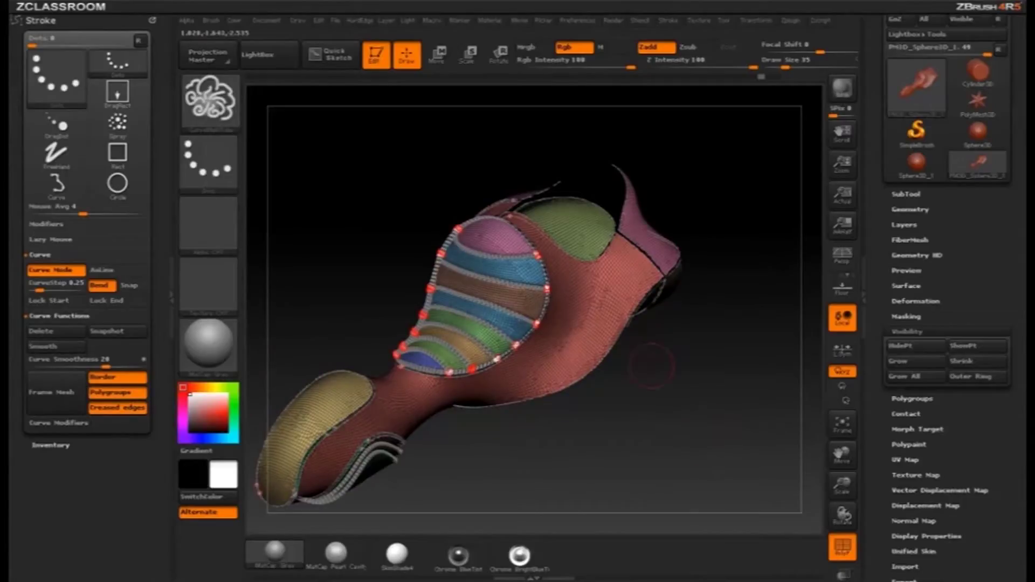
pyautogui.moveTo(791, 354); pyautogui.dragTo(754, 399)
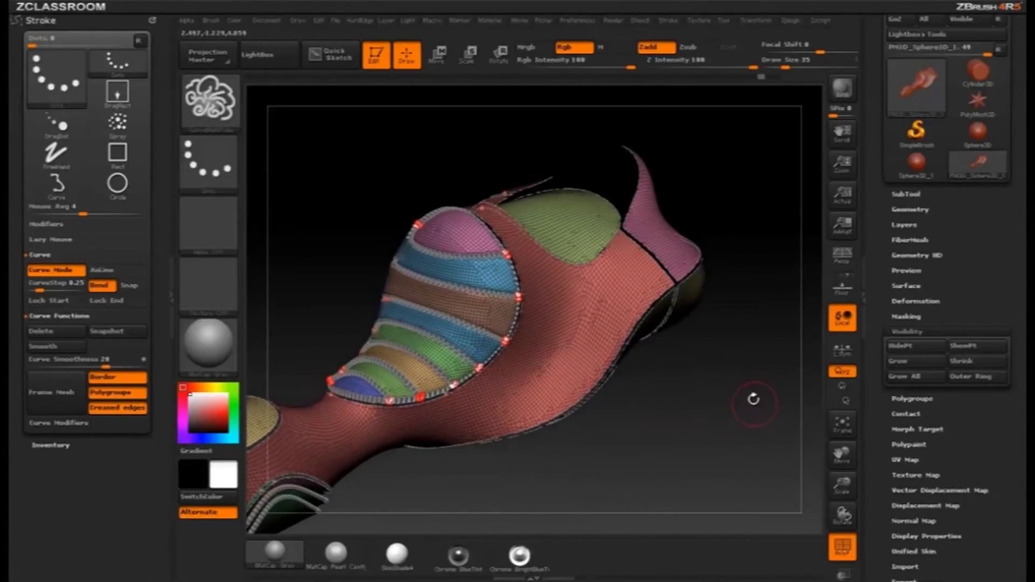
# Undo the framed curves and switch off Creased edges and Polygroups, leaving Border as the only Frame Mesh option.
pyautogui.click(116, 408)
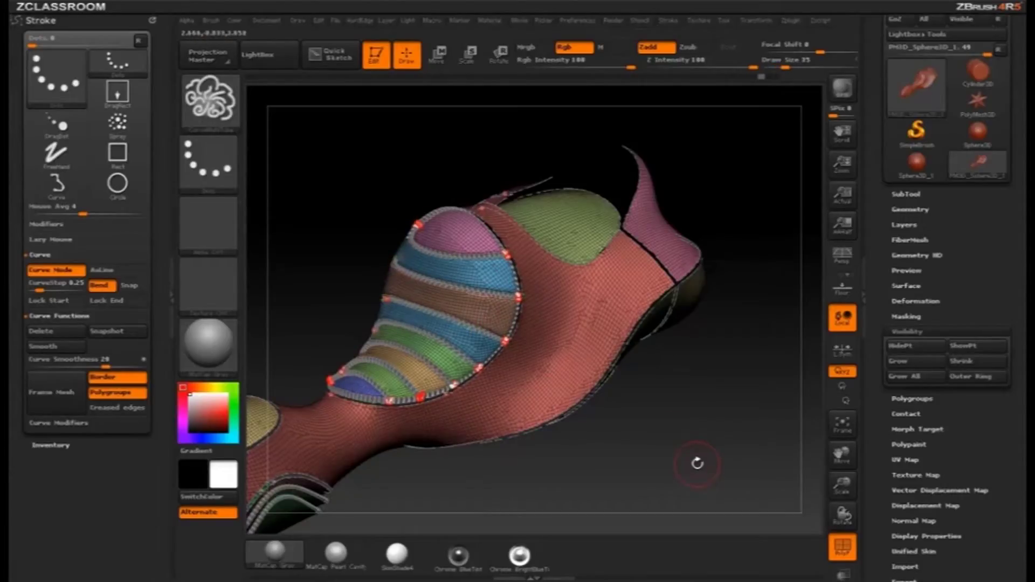
pyautogui.hotkey('ctrl', 'z')
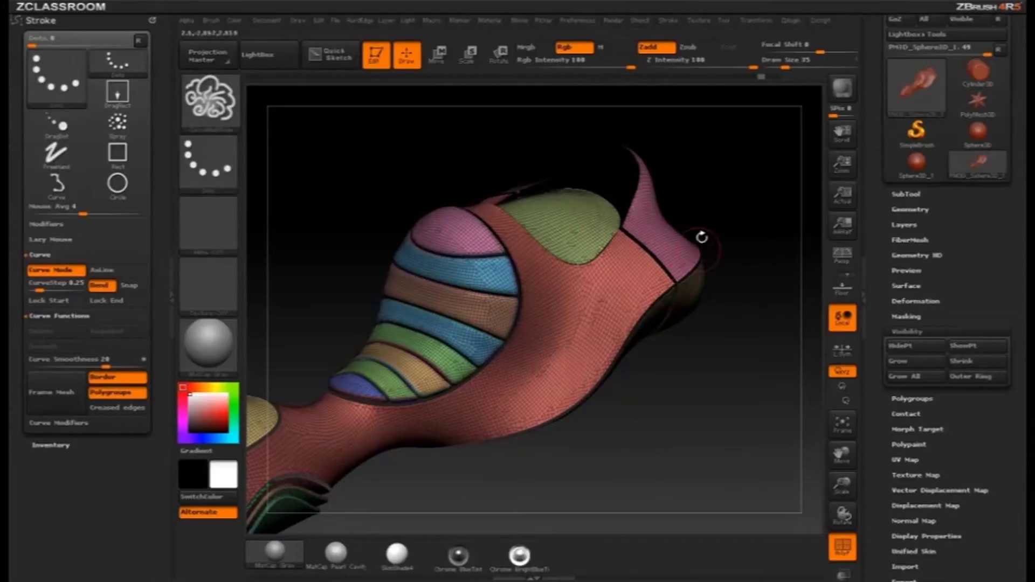
pyautogui.click(131, 395)
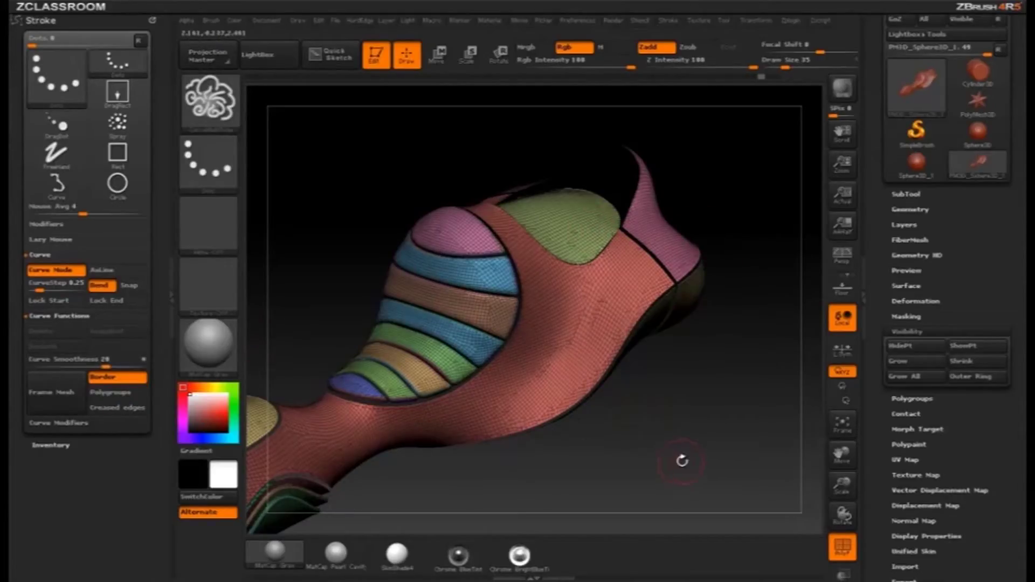
# Frame the mesh with curves along its borders only, and inspect them around the panels.
pyautogui.click(51, 394)
pyautogui.moveTo(762, 405)
pyautogui.mouseDown()
pyautogui.moveTo(782, 394)
pyautogui.moveTo(753, 406)
pyautogui.mouseUp()
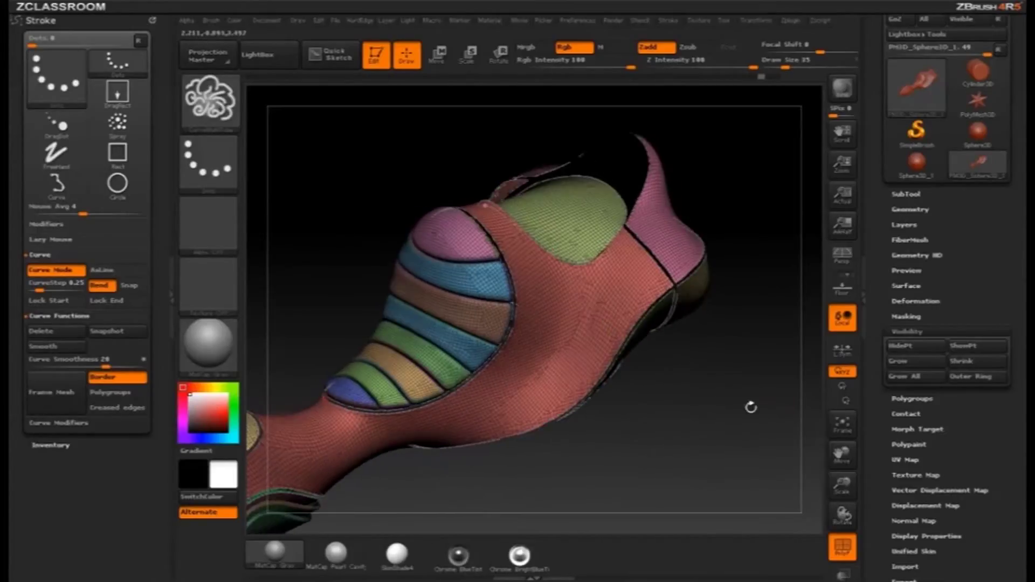
pyautogui.hotkey('ctrl', 'z')
pyautogui.click(52, 393)
pyautogui.moveTo(731, 352); pyautogui.dragTo(736, 339)
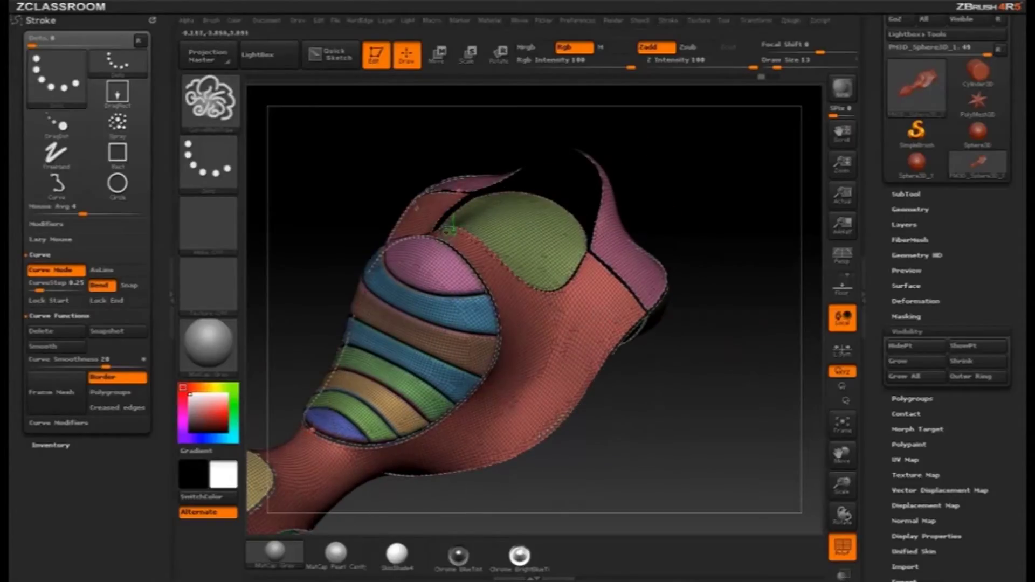
pyautogui.moveTo(770, 263); pyautogui.dragTo(716, 241)
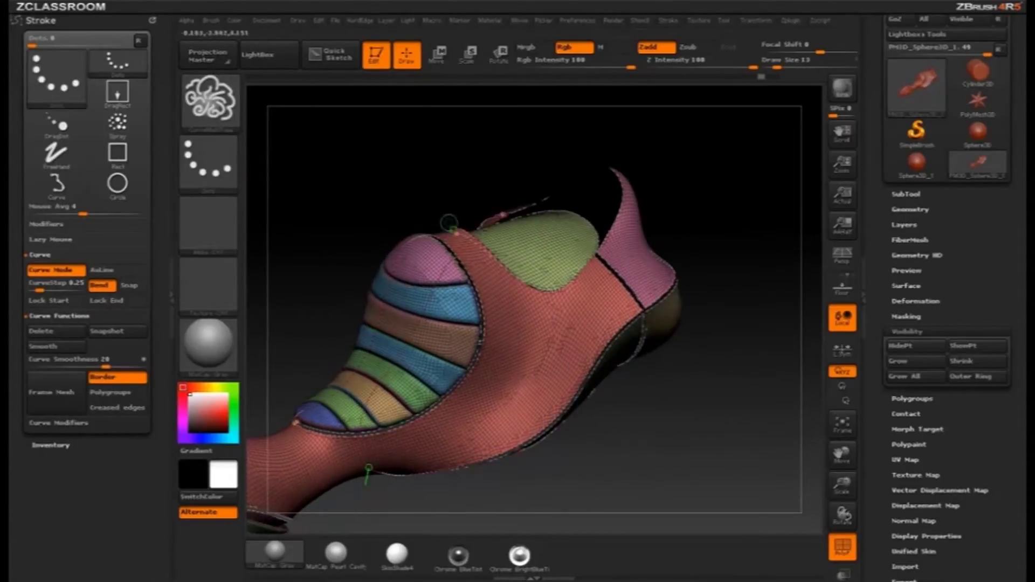
pyautogui.moveTo(779, 301); pyautogui.dragTo(784, 280)
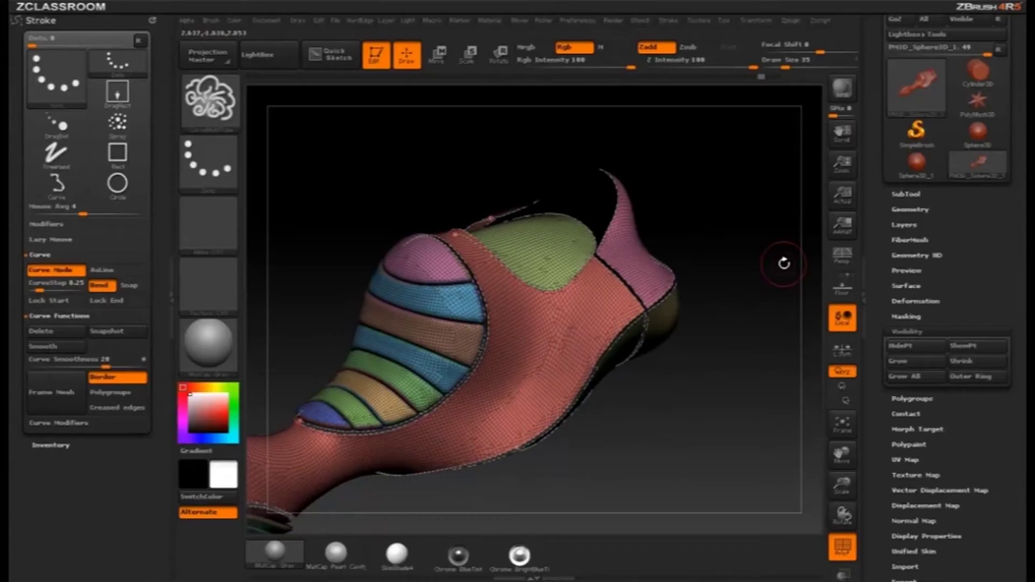
# Set the draw size to 23 and apply the CurveMultiTube brush along all the border curves.
pyautogui.press('s')
pyautogui.moveTo(712, 210); pyautogui.dragTo(702, 209)
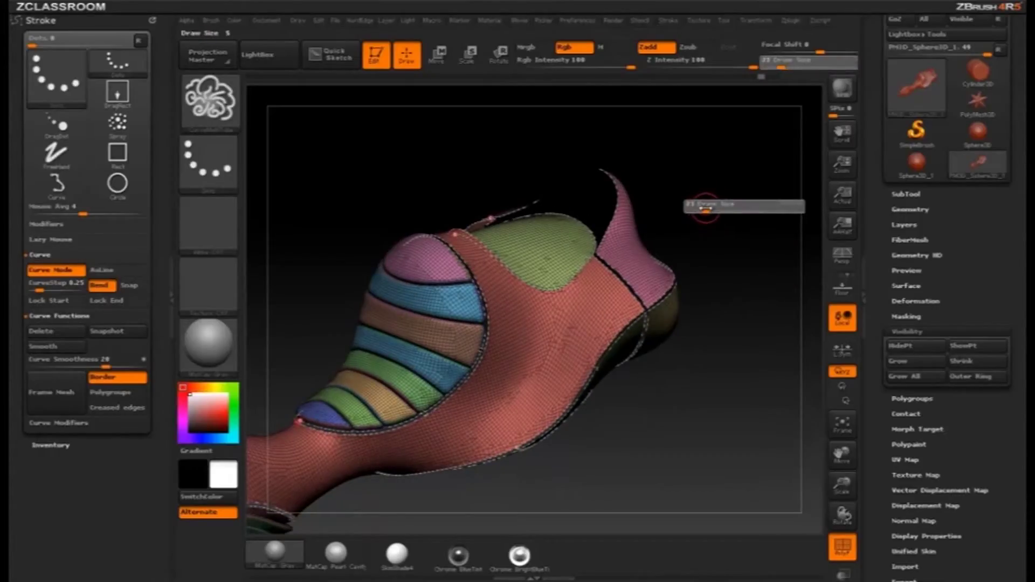
pyautogui.keyDown('alt'); pyautogui.moveTo(716, 155); pyautogui.dragTo(704, 163); pyautogui.keyUp('alt')
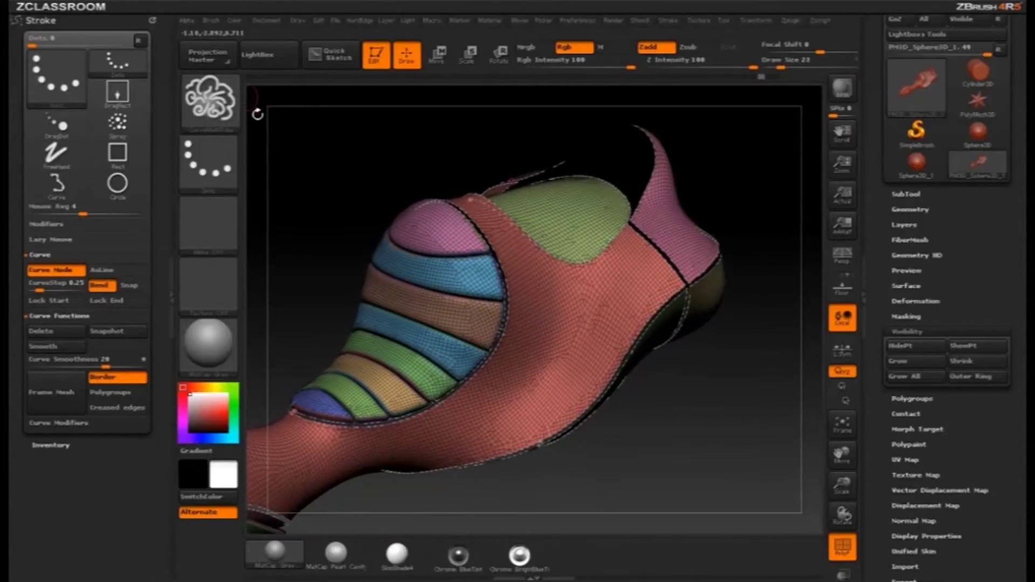
pyautogui.press('[')
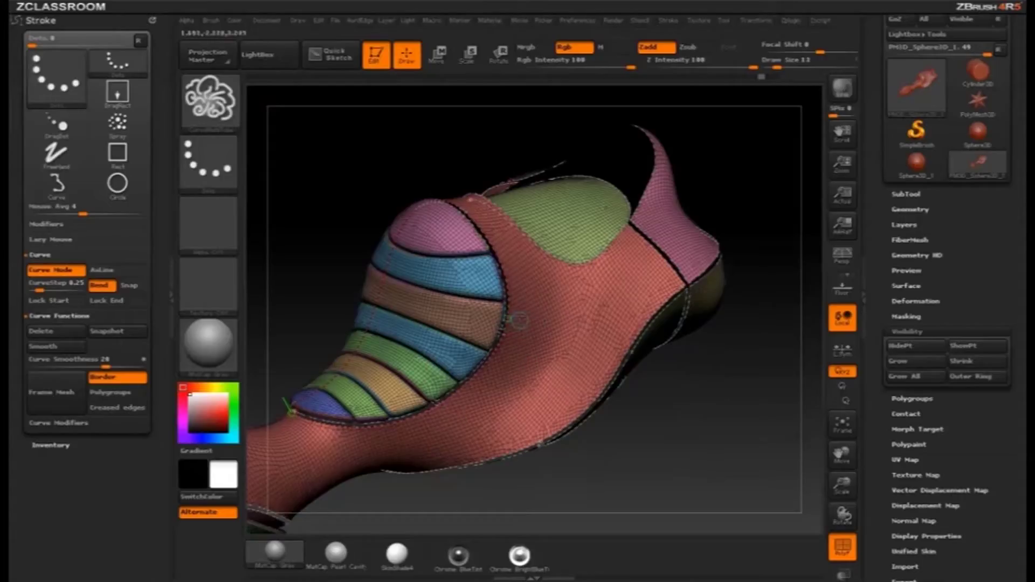
pyautogui.click(370, 464)
pyautogui.moveTo(458, 167); pyautogui.dragTo(439, 165)
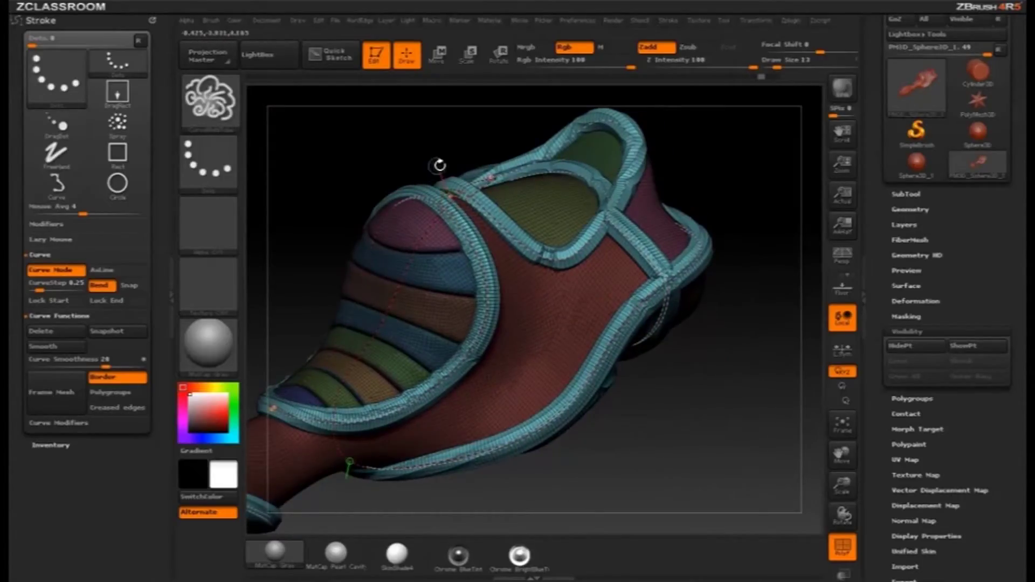
pyautogui.click(770, 235)
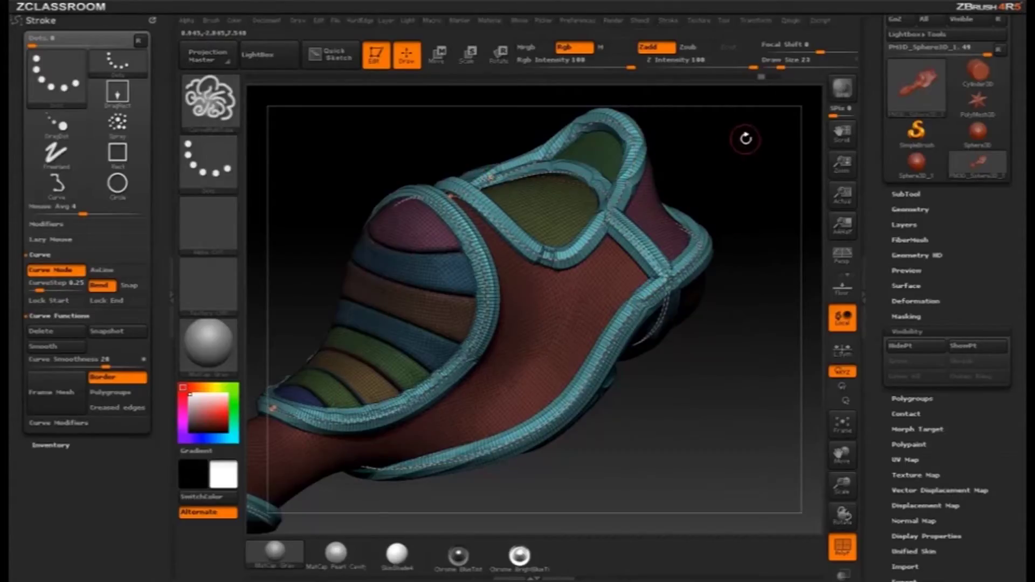
# Reduce the draw size to 8, update the border tubes to the thinner size and turn off the polyframe display.
pyautogui.press('s')
pyautogui.moveTo(740, 141); pyautogui.dragTo(742, 141)
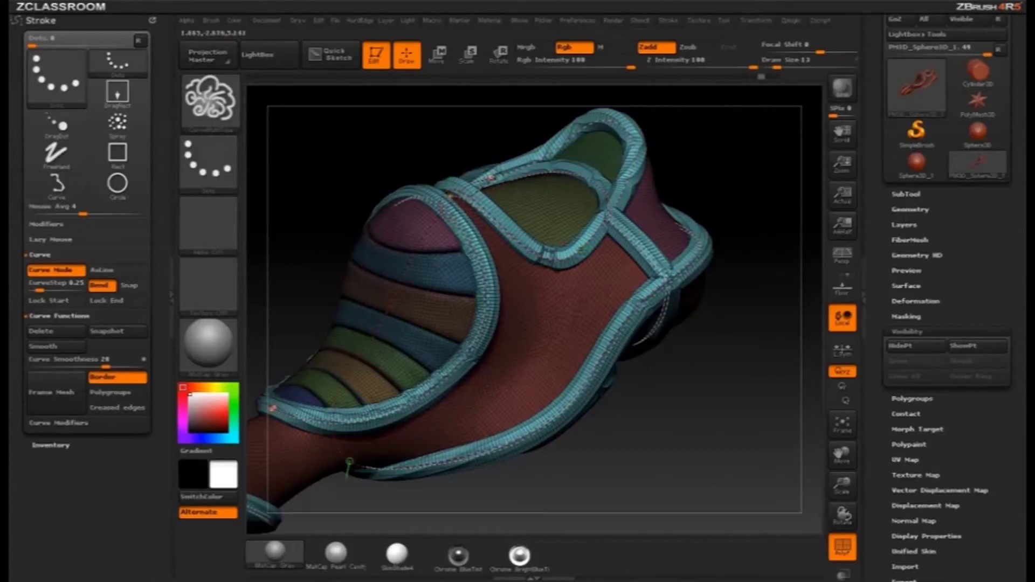
pyautogui.click(473, 207)
pyautogui.moveTo(755, 239)
pyautogui.mouseDown()
pyautogui.moveTo(758, 186)
pyautogui.moveTo(769, 219)
pyautogui.mouseUp()
pyautogui.click(845, 555)
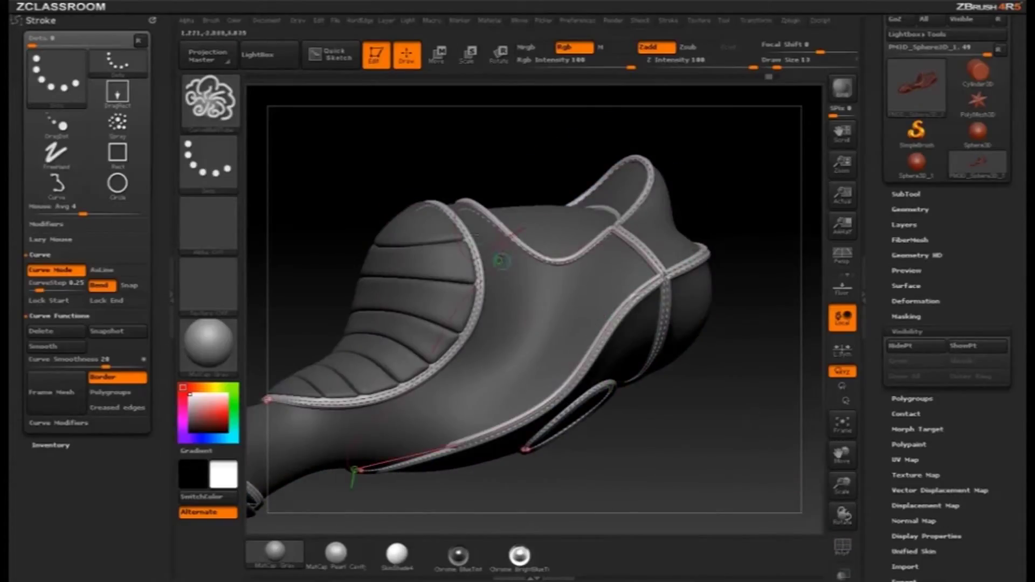
pyautogui.moveTo(756, 428); pyautogui.dragTo(755, 428)
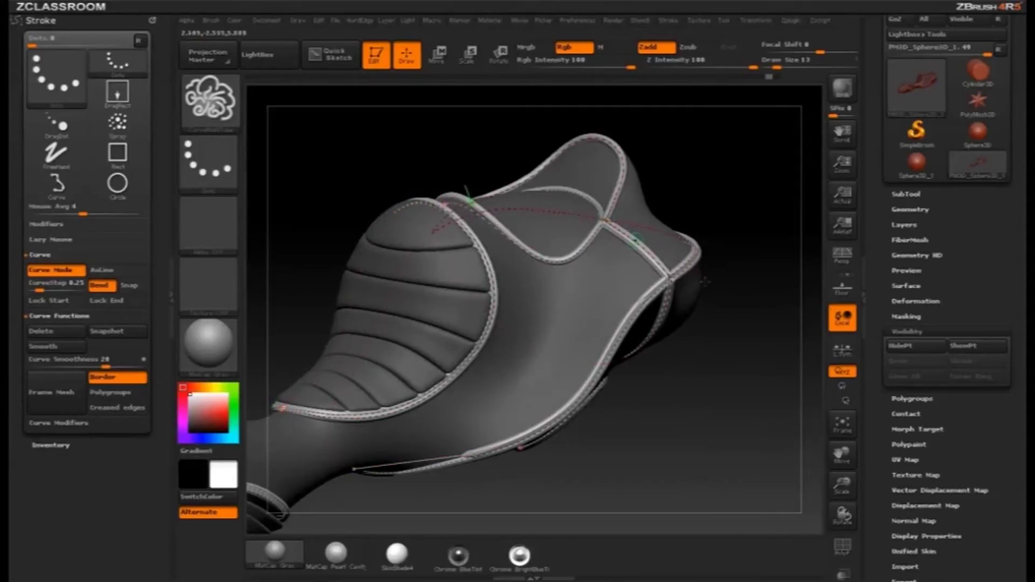
pyautogui.moveTo(764, 348); pyautogui.dragTo(745, 367)
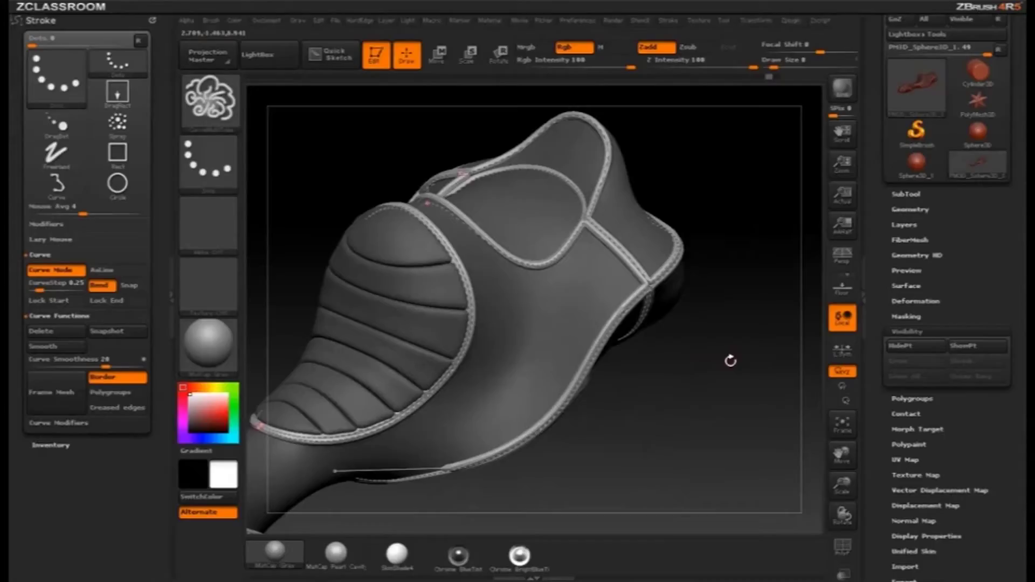
# Pick the InsertCylndrExt curve brush and apply it along the border curves at draw size 13.
pyautogui.press('b')
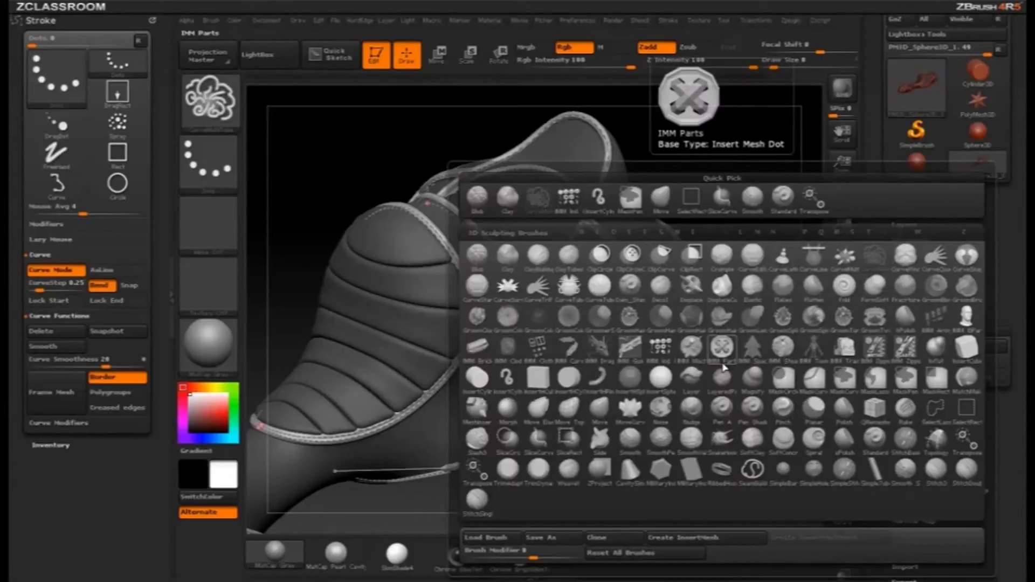
pyautogui.press('i')
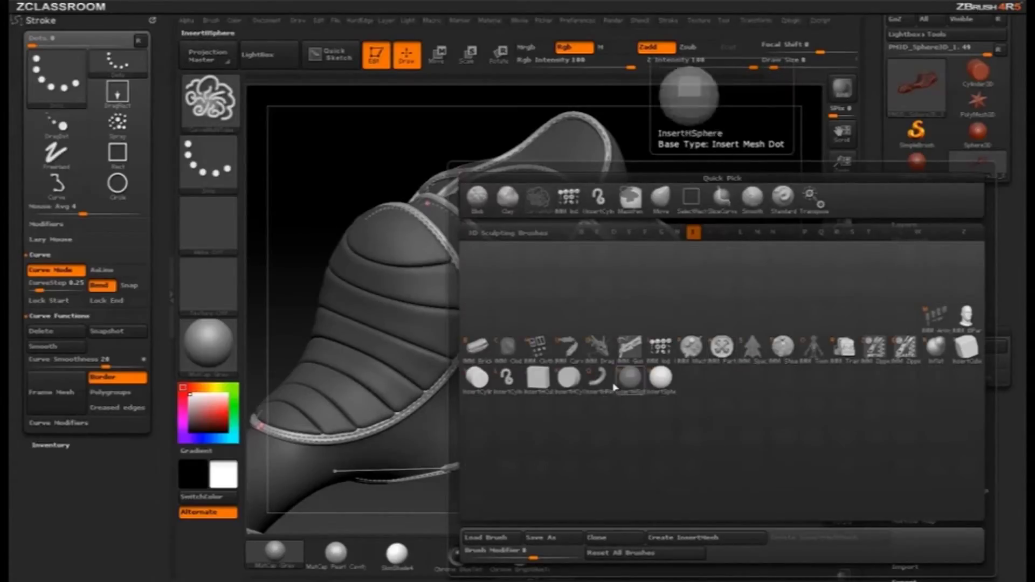
pyautogui.click(508, 383)
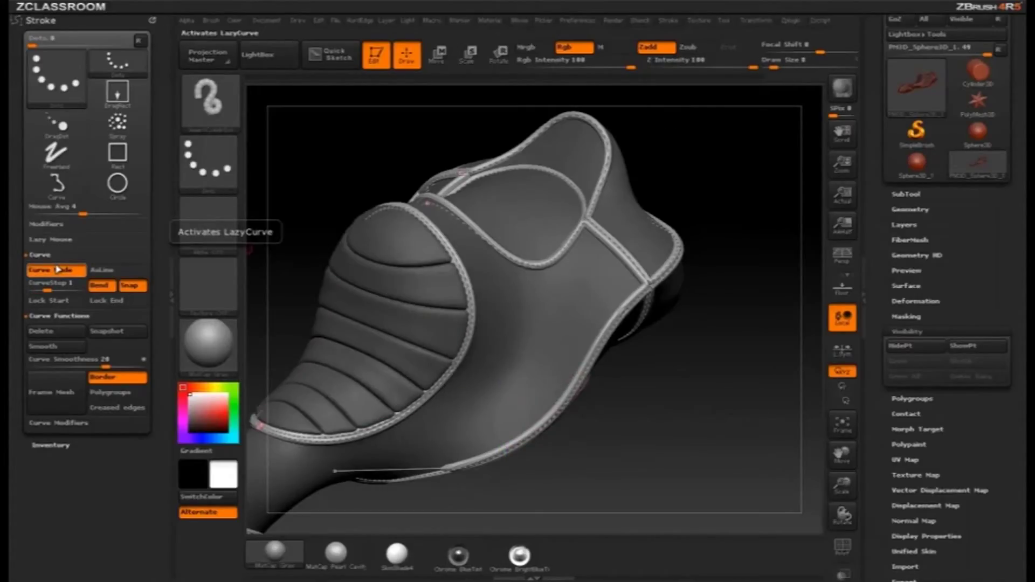
pyautogui.press('[')
pyautogui.click(505, 254)
pyautogui.moveTo(762, 316)
pyautogui.mouseDown()
pyautogui.moveTo(720, 268)
pyautogui.moveTo(700, 280)
pyautogui.moveTo(754, 281)
pyautogui.moveTo(684, 291)
pyautogui.mouseUp()
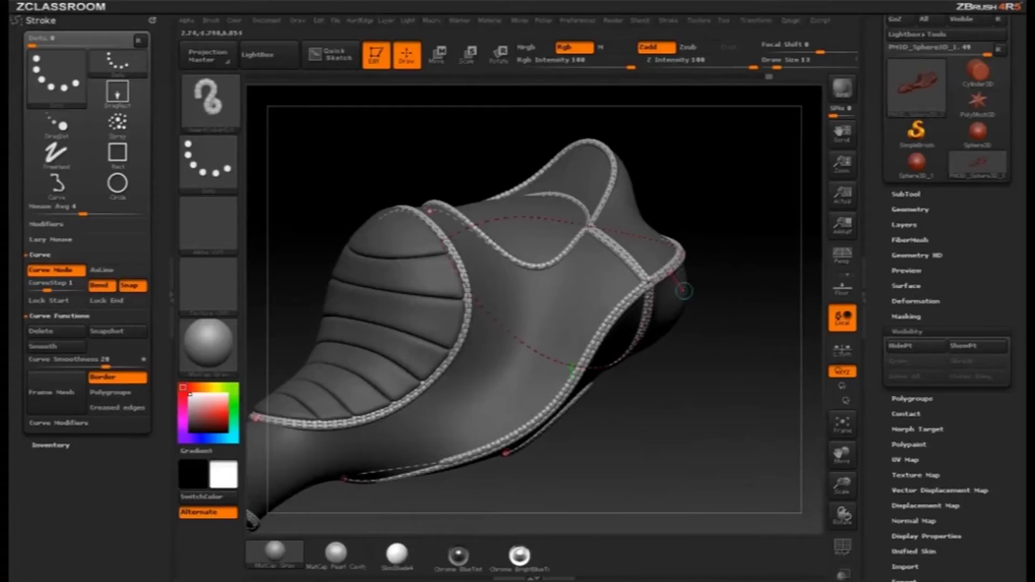
# Reduce the draw size to 7 and update the cylinder tubes along the border curves to the thinner size.
pyautogui.keyDown('alt'); pyautogui.moveTo(739, 340); pyautogui.dragTo(747, 410); pyautogui.keyUp('alt')
pyautogui.press(']')
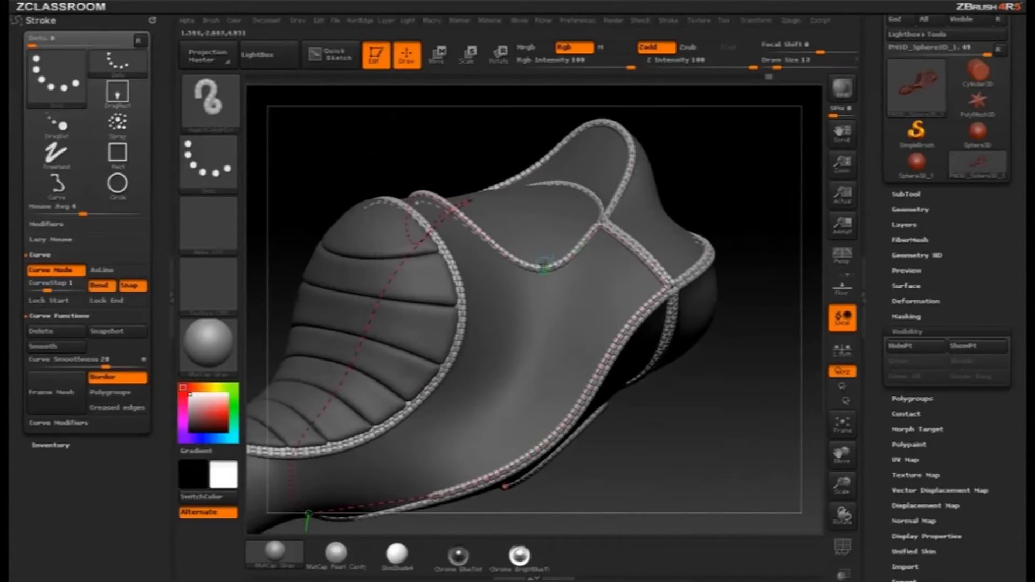
pyautogui.click(543, 267)
pyautogui.press('s')
pyautogui.moveTo(742, 149); pyautogui.dragTo(735, 150)
pyautogui.click(553, 263)
pyautogui.keyDown('ctrl'); pyautogui.keyDown('shift'); pyautogui.click(771, 211); pyautogui.keyUp('shift'); pyautogui.keyUp('ctrl')
pyautogui.press('[')
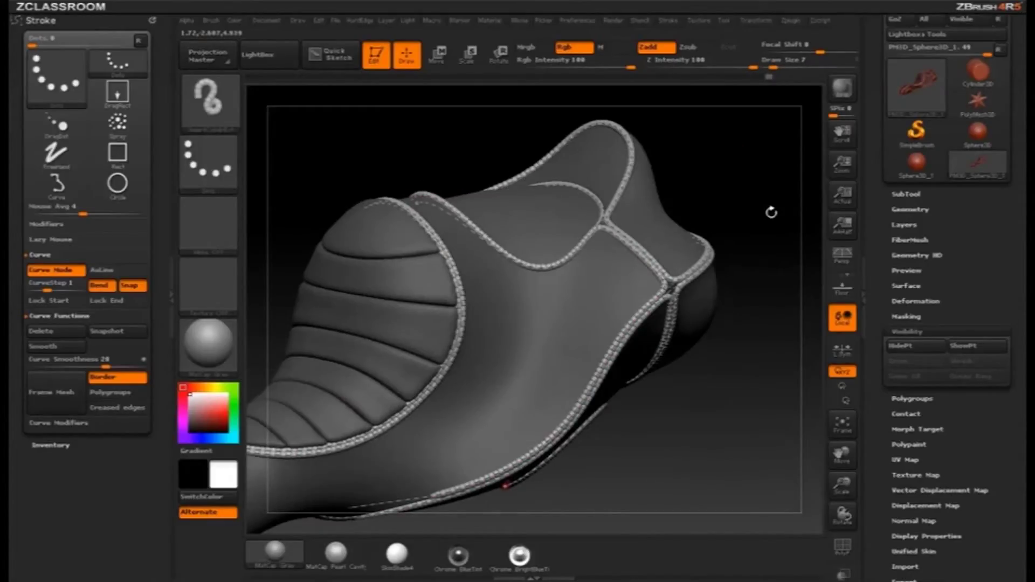
# Settle on draw size 7 and release the border curves, keeping the inserted tubes as geometry.
pyautogui.press(']')
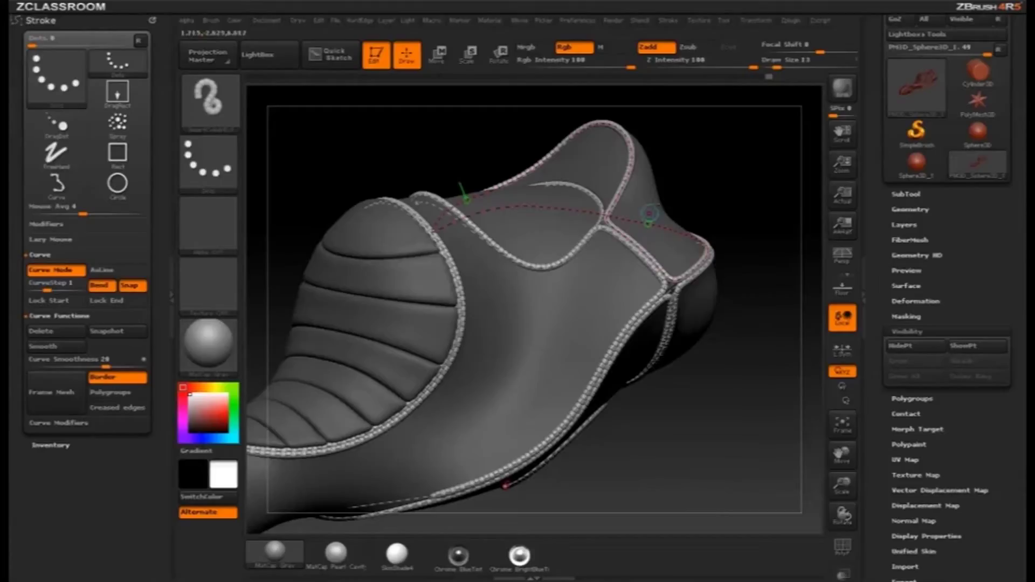
pyautogui.press('[')
pyautogui.click(504, 367)
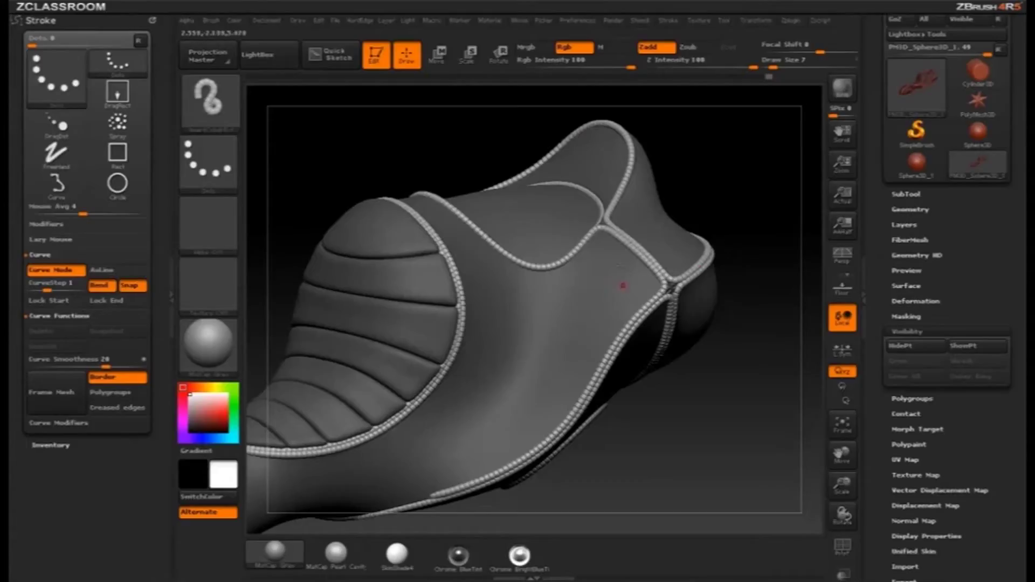
# Hide the inserted tubes and split the hidden part off into its own subtool.
pyautogui.click(915, 346)
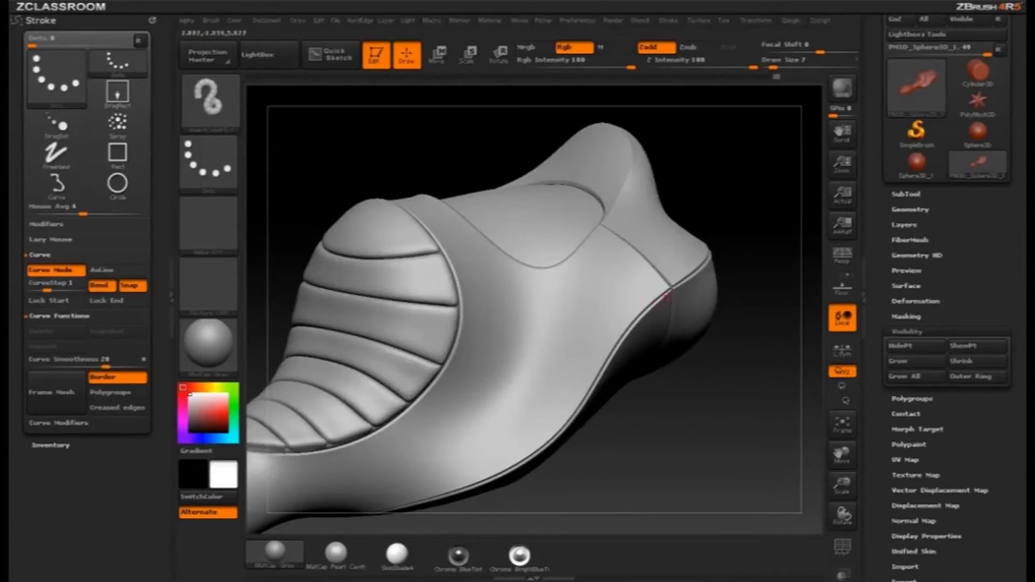
pyautogui.click(907, 193)
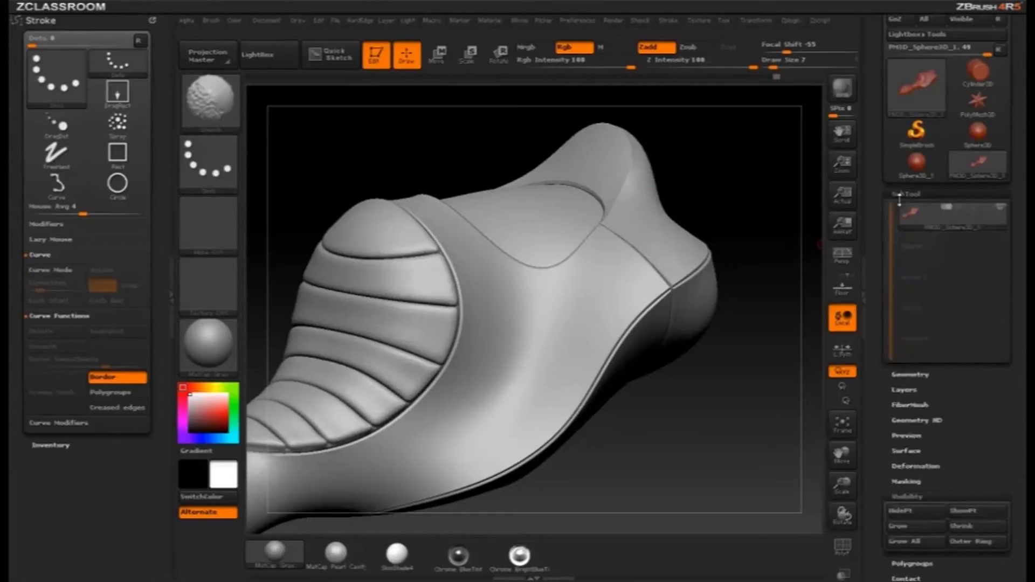
pyautogui.click(941, 385)
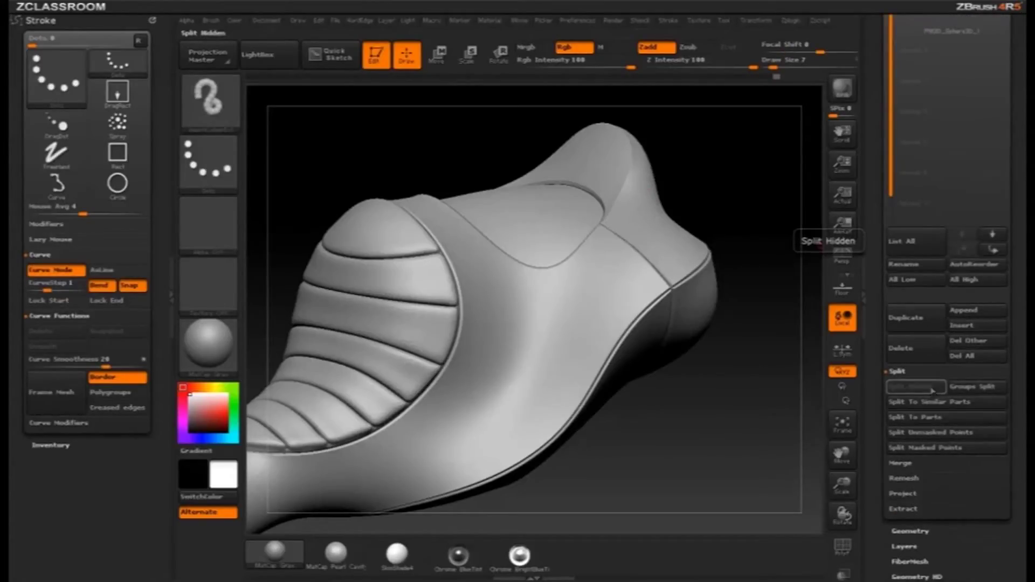
# Examine the split result by switching between the body and tube subtools.
pyautogui.scroll(5, 970, 324)
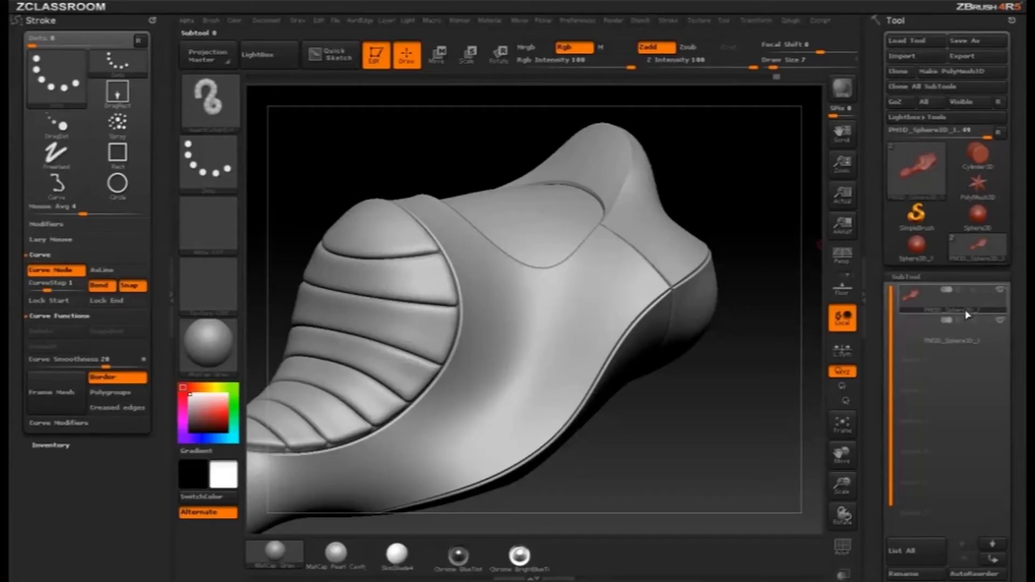
pyautogui.moveTo(993, 309)
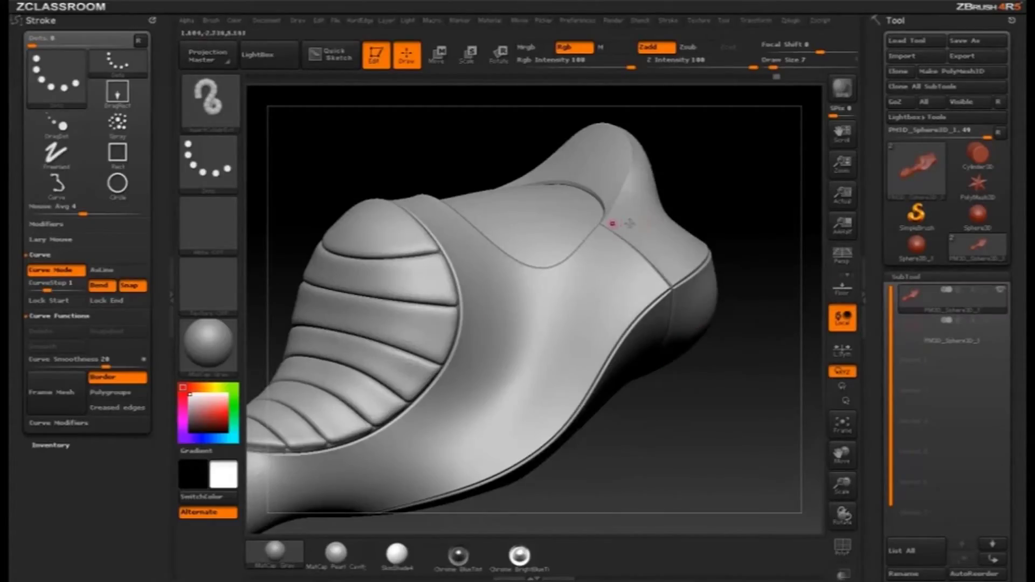
pyautogui.click(949, 337)
pyautogui.moveTo(774, 412)
pyautogui.mouseDown()
pyautogui.moveTo(783, 334)
pyautogui.moveTo(777, 426)
pyautogui.moveTo(779, 347)
pyautogui.moveTo(785, 410)
pyautogui.moveTo(737, 411)
pyautogui.mouseUp()
pyautogui.click(959, 304)
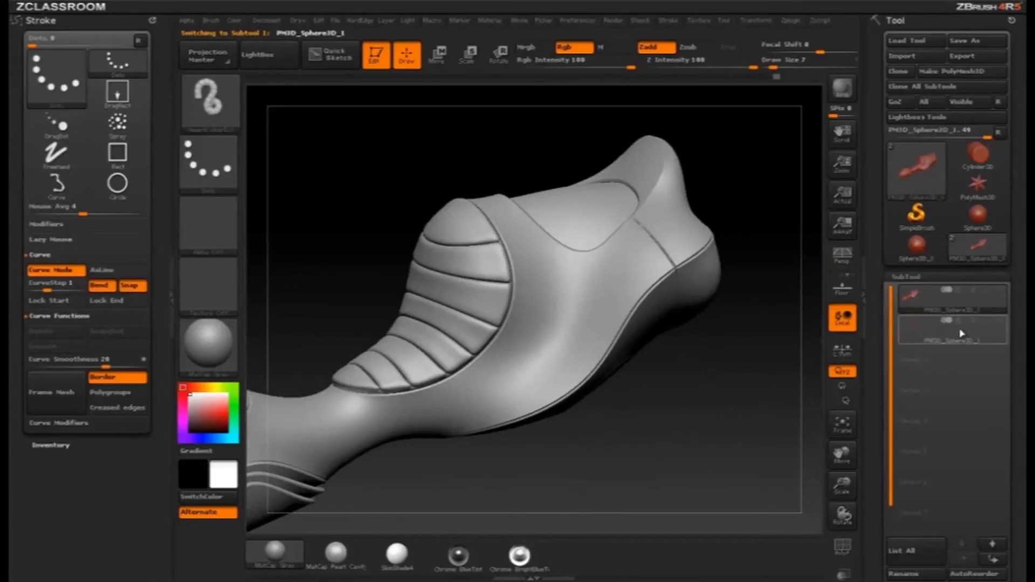
# Delete the split-off subtool that holds the border tubes.
pyautogui.click(949, 332)
pyautogui.moveTo(879, 361); pyautogui.dragTo(879, 115)
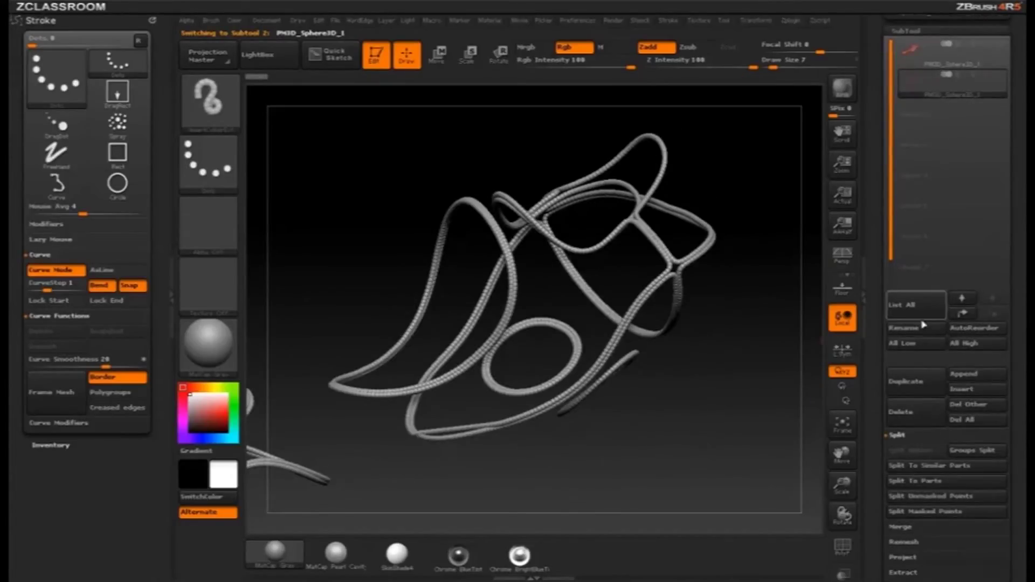
pyautogui.click(925, 416)
pyautogui.click(830, 437)
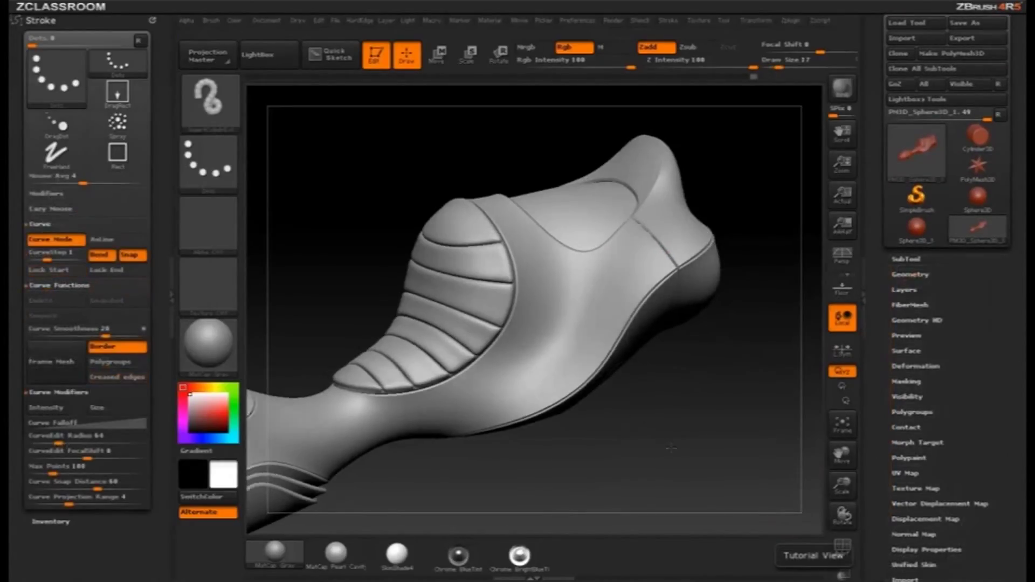
# Isolate the smooth elongated panel at the narrow end of the model.
pyautogui.moveTo(622, 411)
pyautogui.mouseDown()
pyautogui.moveTo(735, 364)
pyautogui.moveTo(665, 432)
pyautogui.moveTo(642, 358)
pyautogui.mouseUp()
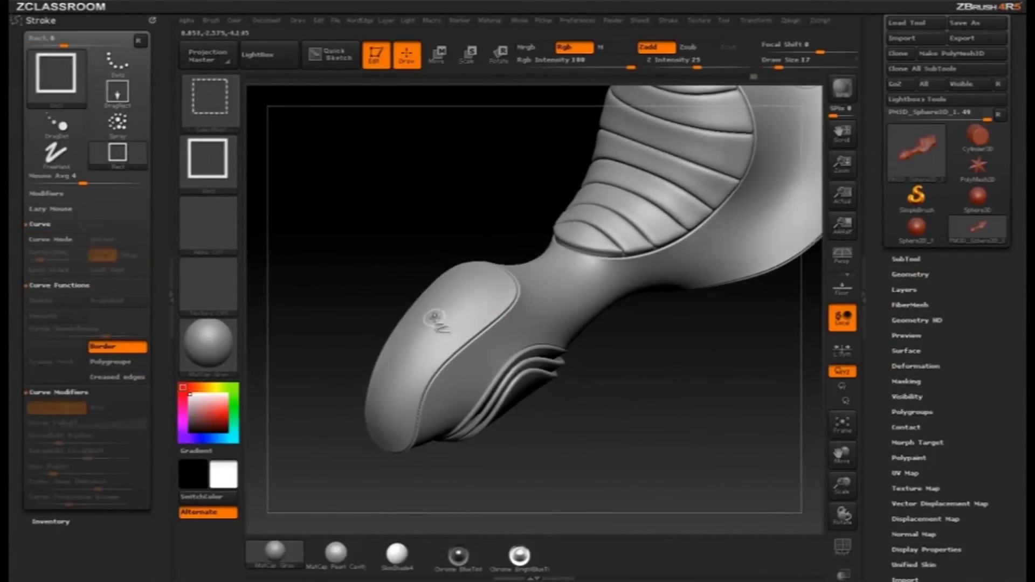
pyautogui.keyDown('ctrl'); pyautogui.keyDown('shift'); pyautogui.click(459, 321); pyautogui.keyUp('shift'); pyautogui.keyUp('ctrl')
pyautogui.moveTo(618, 361); pyautogui.dragTo(680, 382)
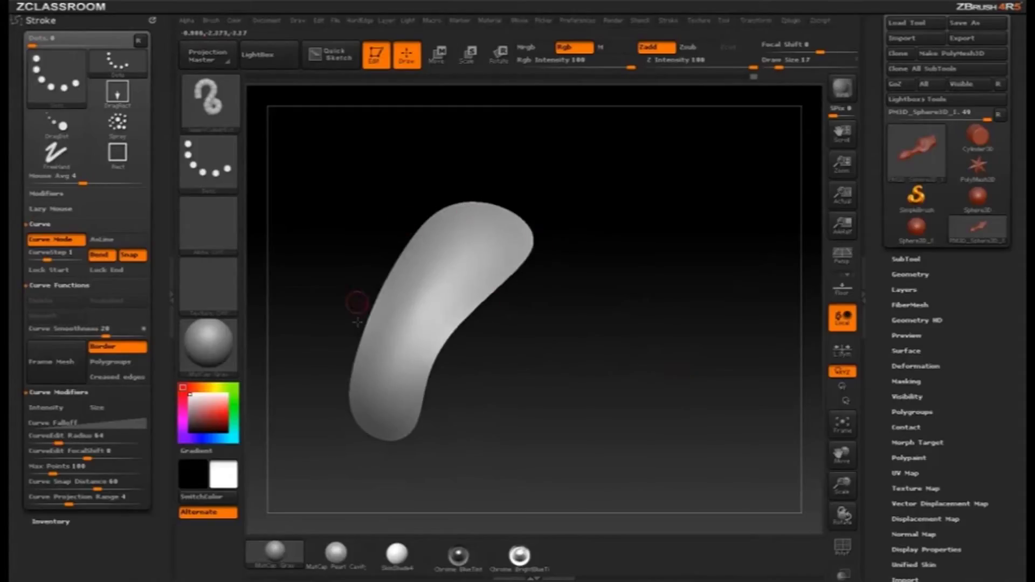
pyautogui.moveTo(639, 244); pyautogui.dragTo(531, 376)
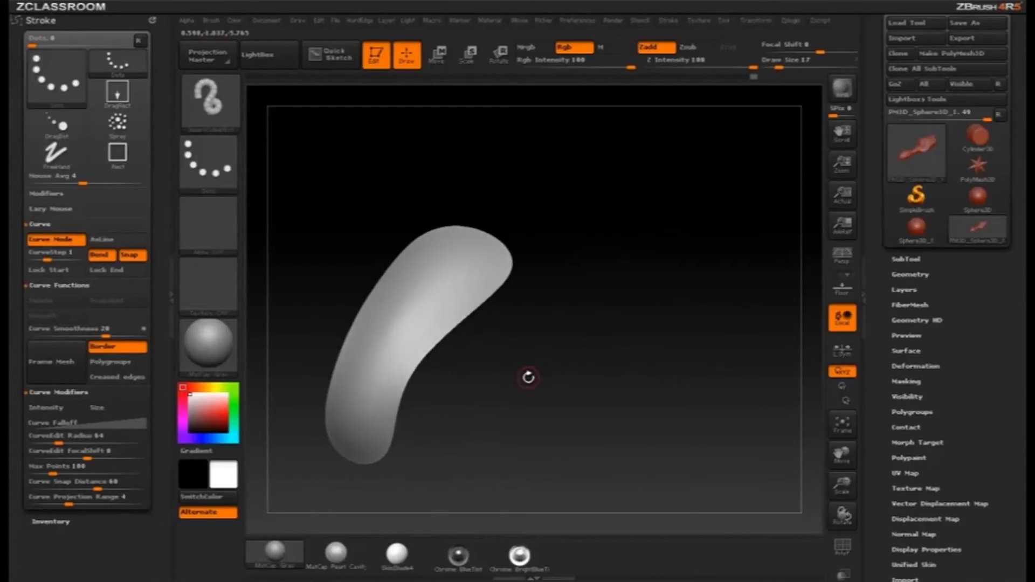
# Choose the IMM Ind. Parts brush and set its insert mesh to Flat Head.
pyautogui.press('b')
pyautogui.press('i')
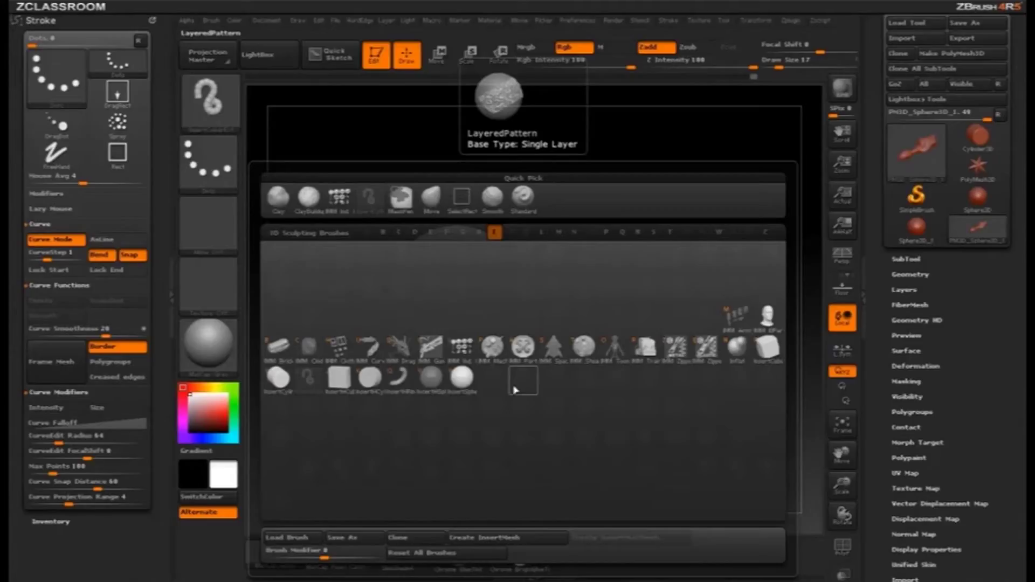
pyautogui.click(465, 353)
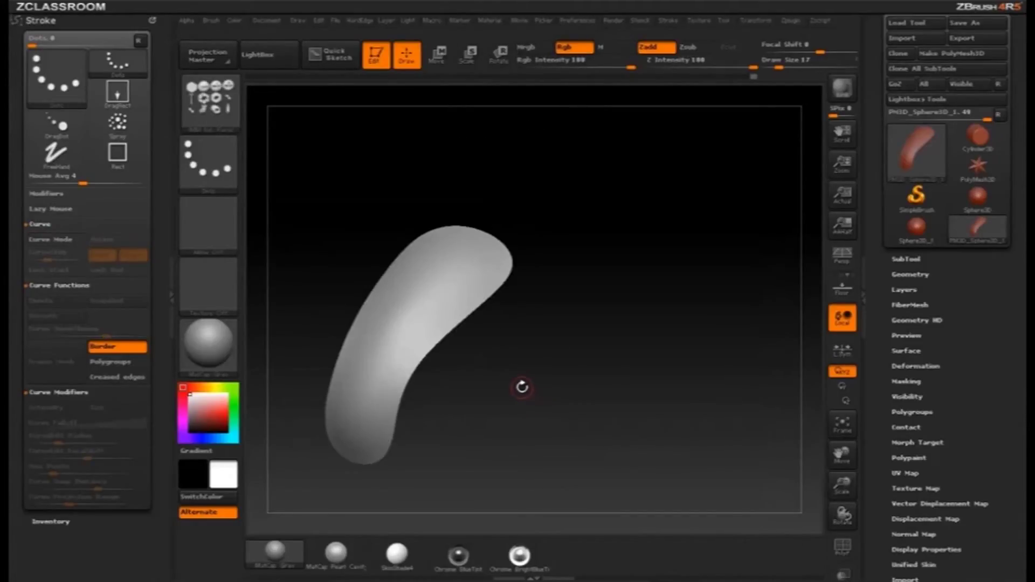
pyautogui.press('m')
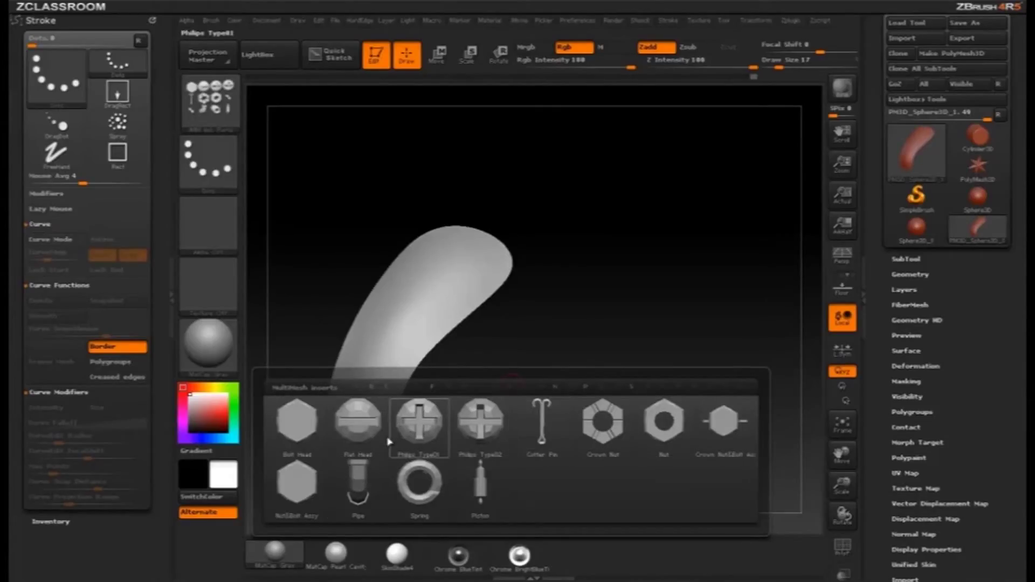
pyautogui.click(358, 427)
# Insert a single test flat-head screw on the isolated panel and undo it.
pyautogui.keyDown('alt'); pyautogui.moveTo(590, 431); pyautogui.dragTo(638, 393); pyautogui.keyUp('alt')
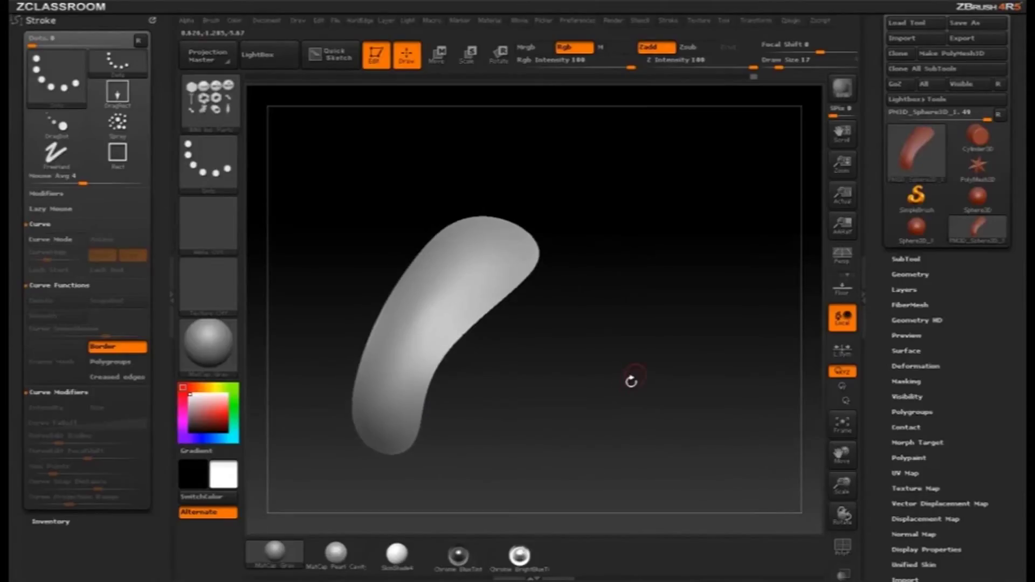
pyautogui.moveTo(552, 395); pyautogui.dragTo(522, 383)
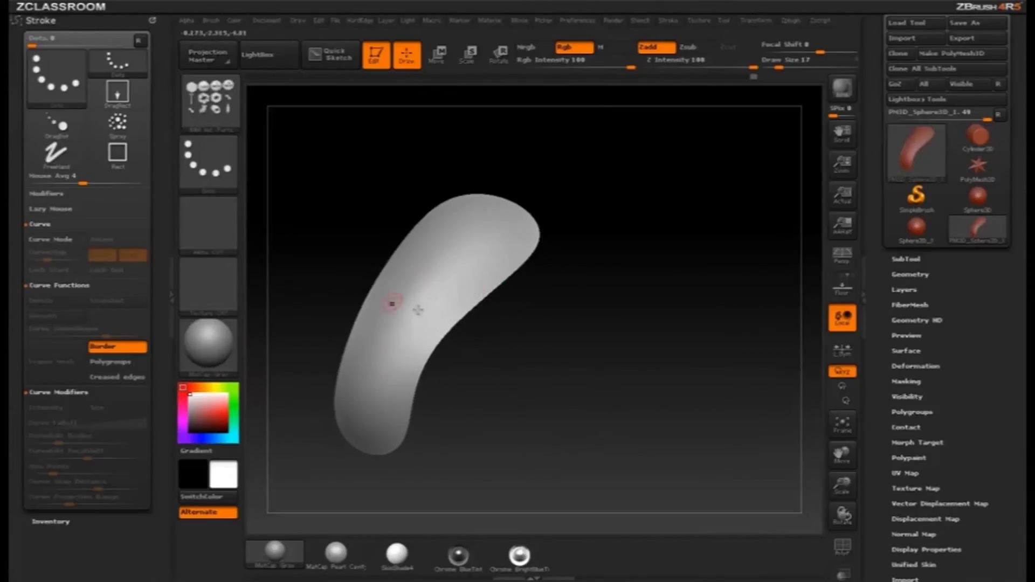
pyautogui.moveTo(493, 278); pyautogui.dragTo(614, 337)
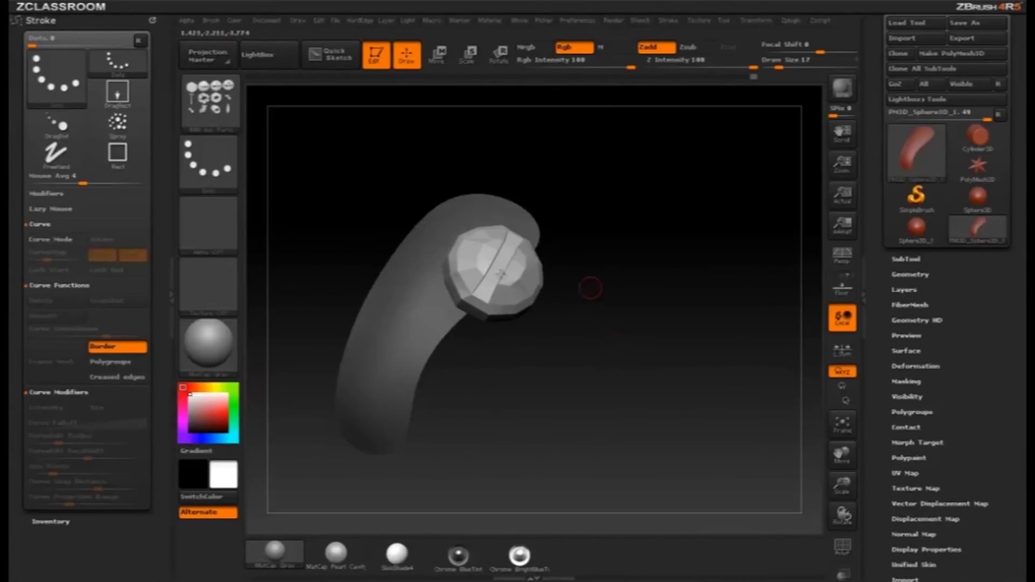
pyautogui.hotkey('ctrl', 'z')
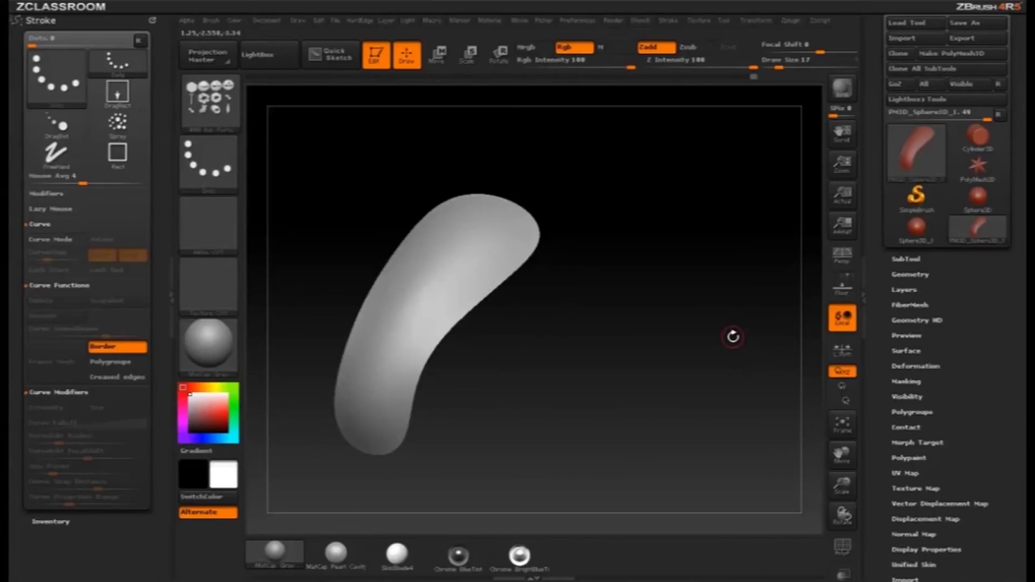
# Enable Curve Mode, frame the panel's border with flat-head screws and space them out with a CurveStep of 3.
pyautogui.click(50, 239)
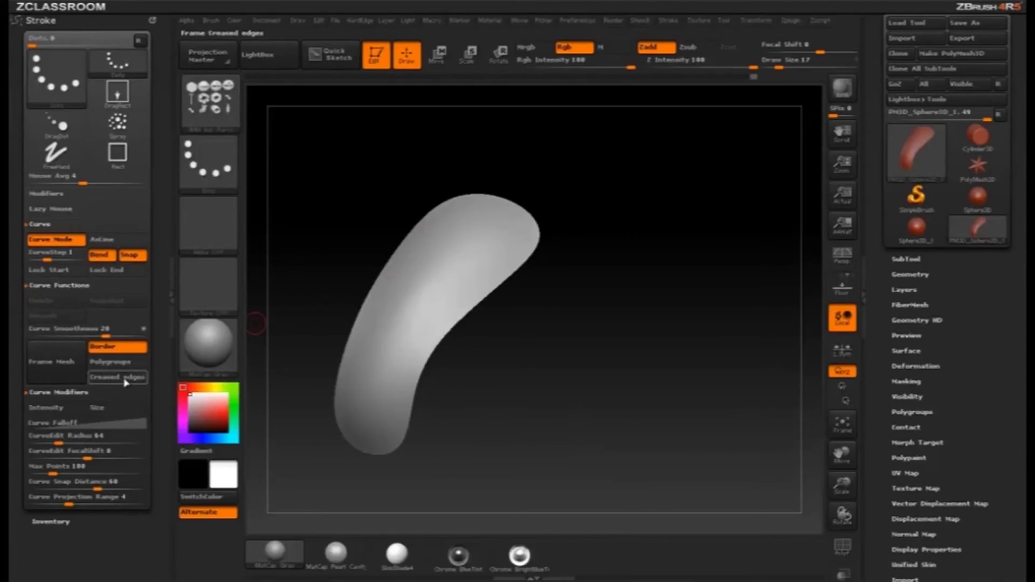
pyautogui.click(51, 361)
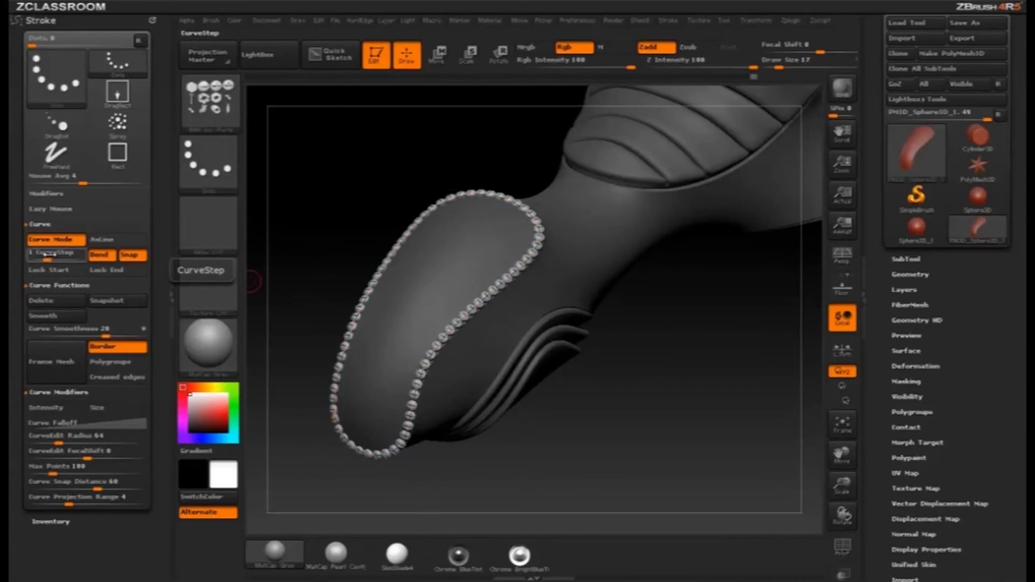
pyautogui.hotkey('ctrl', 'z')
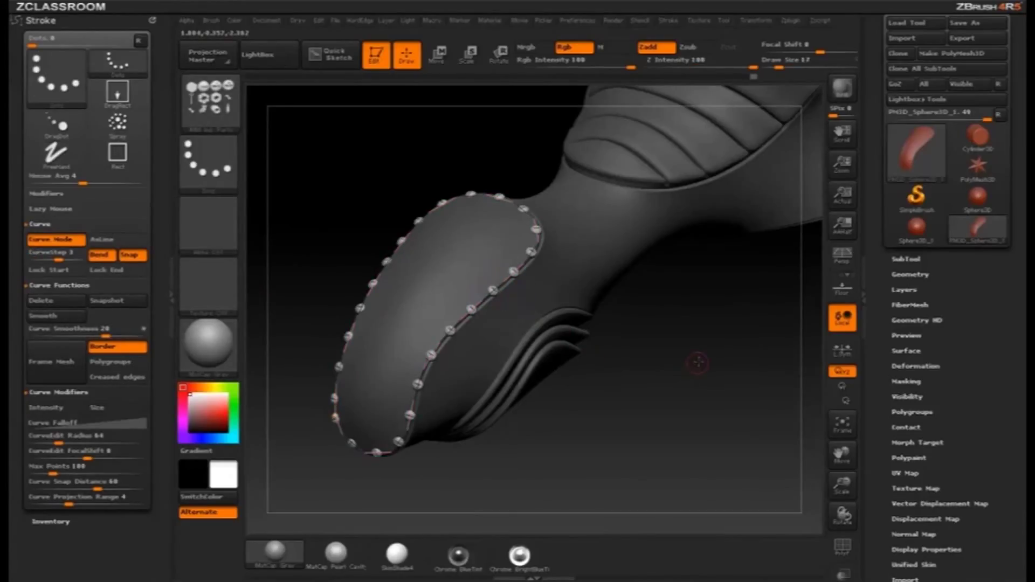
pyautogui.moveTo(699, 362); pyautogui.dragTo(771, 455)
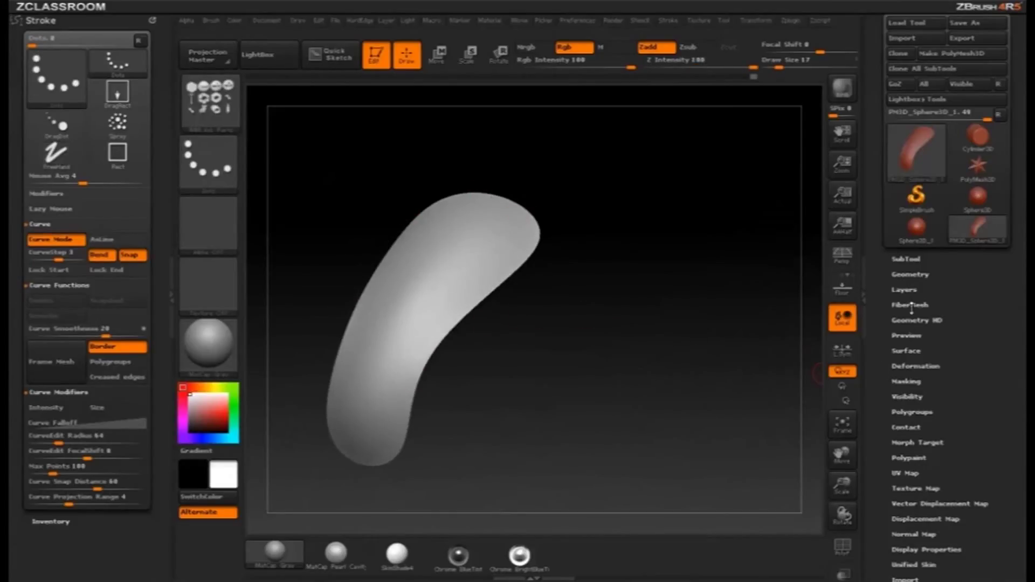
# Shrink the visible area of the isolated panel inward three times.
pyautogui.scroll(-2, 912, 393)
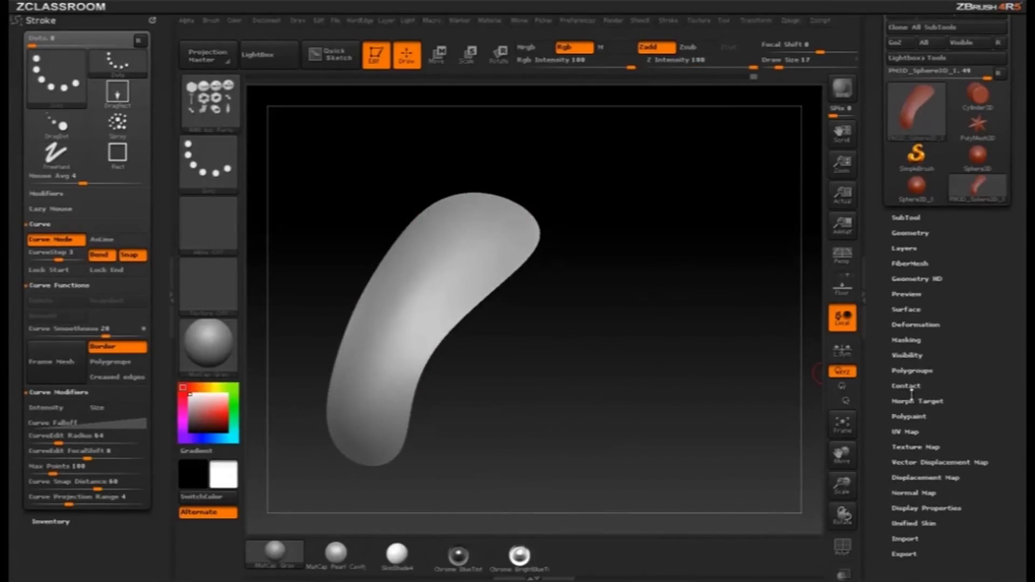
pyautogui.click(903, 355)
pyautogui.scroll(-2, 916, 345)
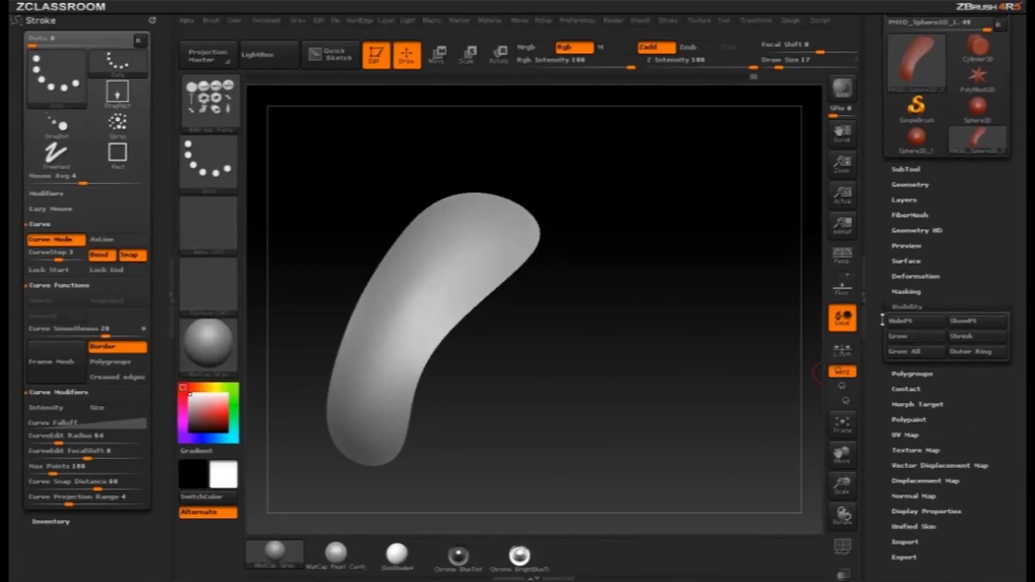
pyautogui.click(958, 336)
pyautogui.click(958, 337)
pyautogui.click(958, 337)
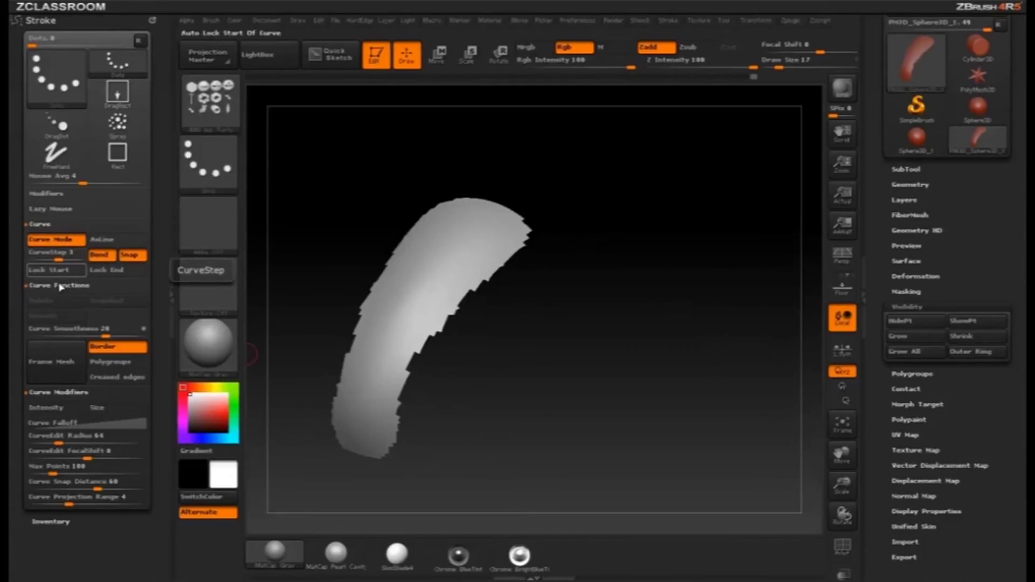
# Frame the border of the shrunken panel with flat-head screws, then release the curve to leave the screws in place.
pyautogui.click(59, 364)
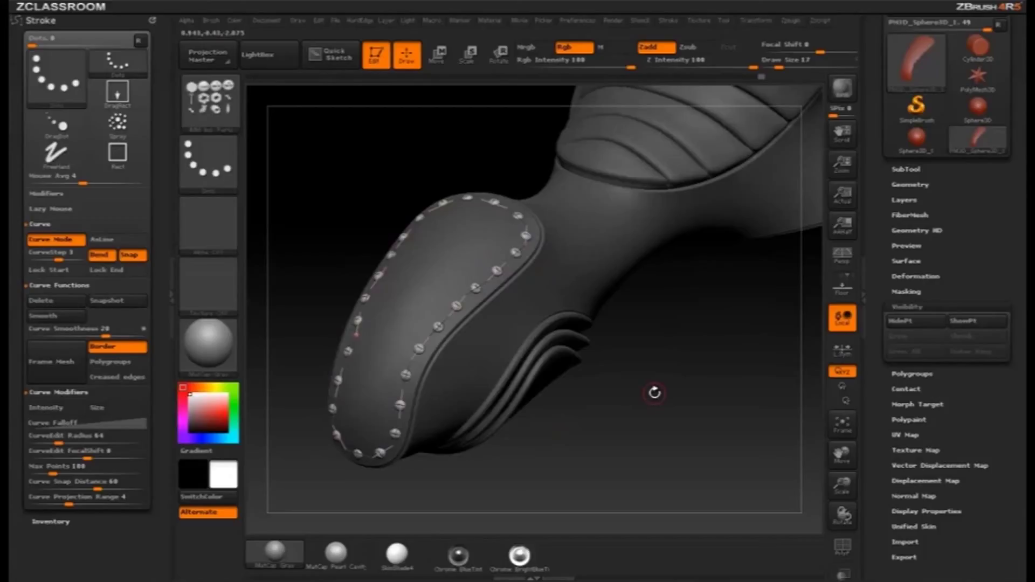
pyautogui.press(']')
pyautogui.press(']')
pyautogui.press(']')
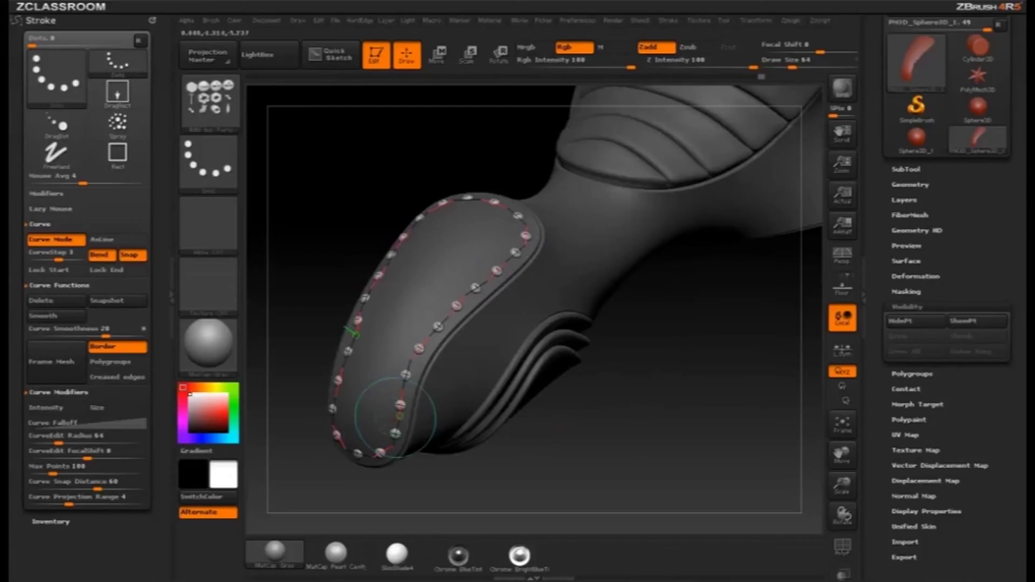
pyautogui.press('[')
pyautogui.press('[')
pyautogui.press('[')
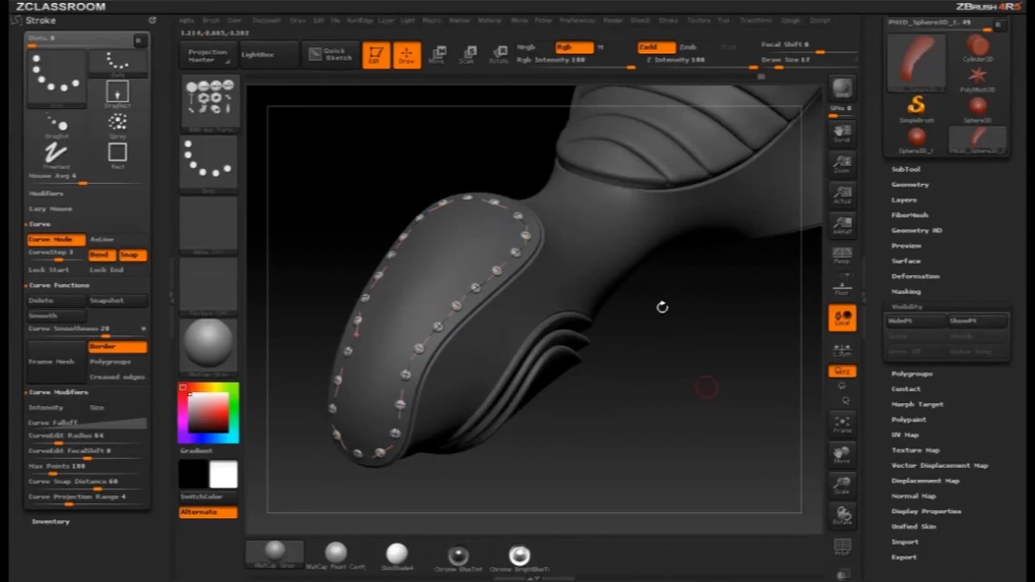
pyautogui.click(733, 393)
pyautogui.moveTo(739, 419); pyautogui.dragTo(710, 464)
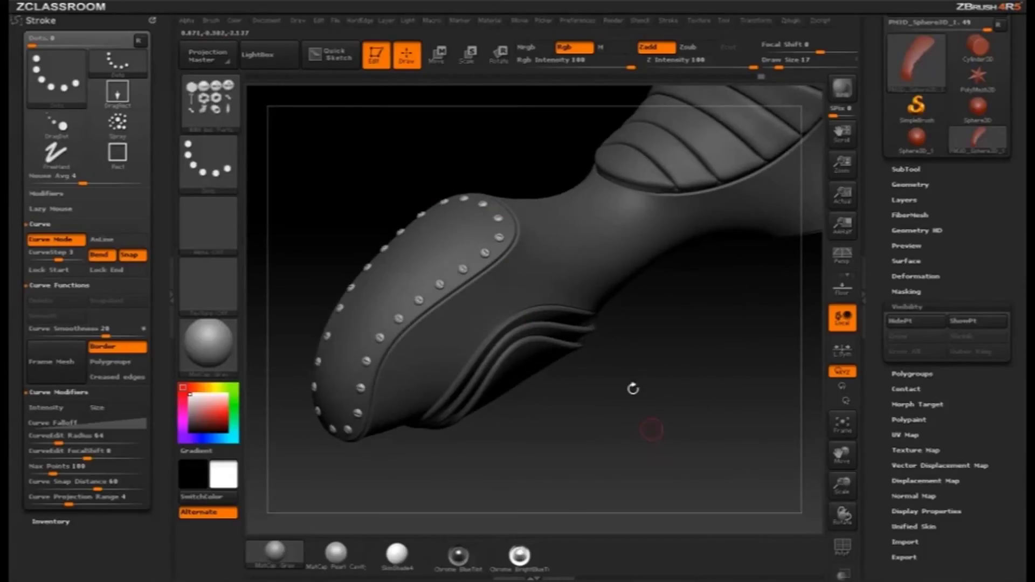
# Hide the inserted screws, split the hidden part into its own subtool, and turn on the visibility of both subtools.
pyautogui.click(901, 320)
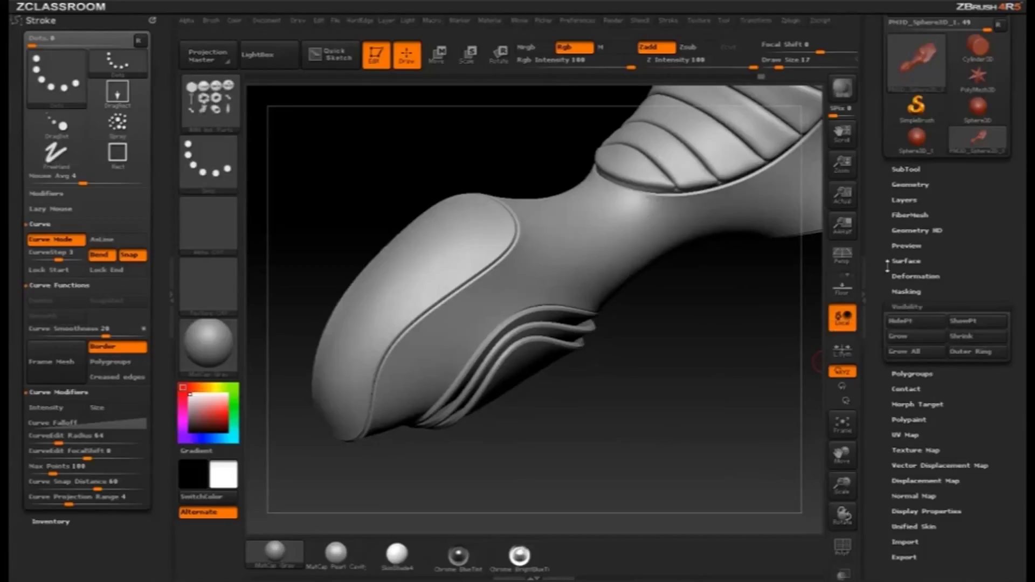
pyautogui.click(900, 169)
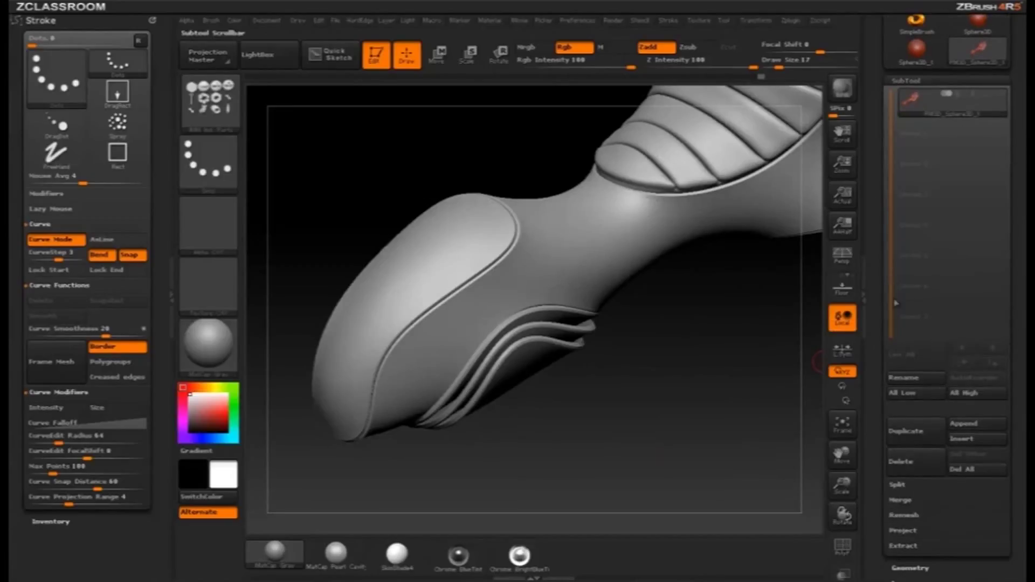
pyautogui.click(905, 487)
pyautogui.click(905, 500)
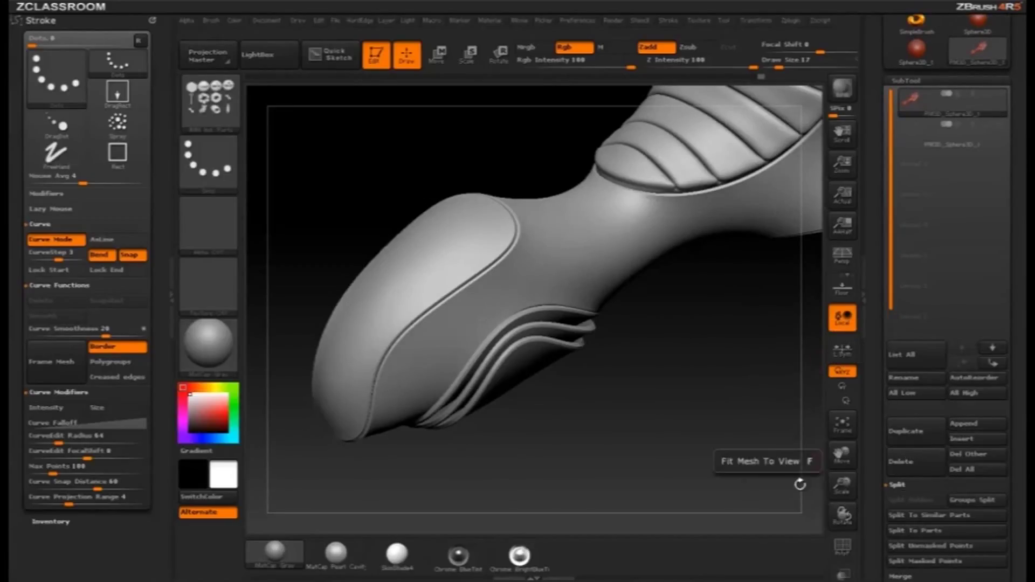
pyautogui.click(1000, 95)
# Switch between the body and the screws on the model, making the screws the active subtool, and inspect their placement.
pyautogui.moveTo(723, 361)
pyautogui.keyDown('alt'); pyautogui.mouseDown()
pyautogui.moveTo(737, 380)
pyautogui.moveTo(726, 367)
pyautogui.moveTo(691, 366)
pyautogui.moveTo(708, 367)
pyautogui.mouseUp(); pyautogui.keyUp('alt')
pyautogui.keyDown('alt'); pyautogui.click(573, 260); pyautogui.keyUp('alt')
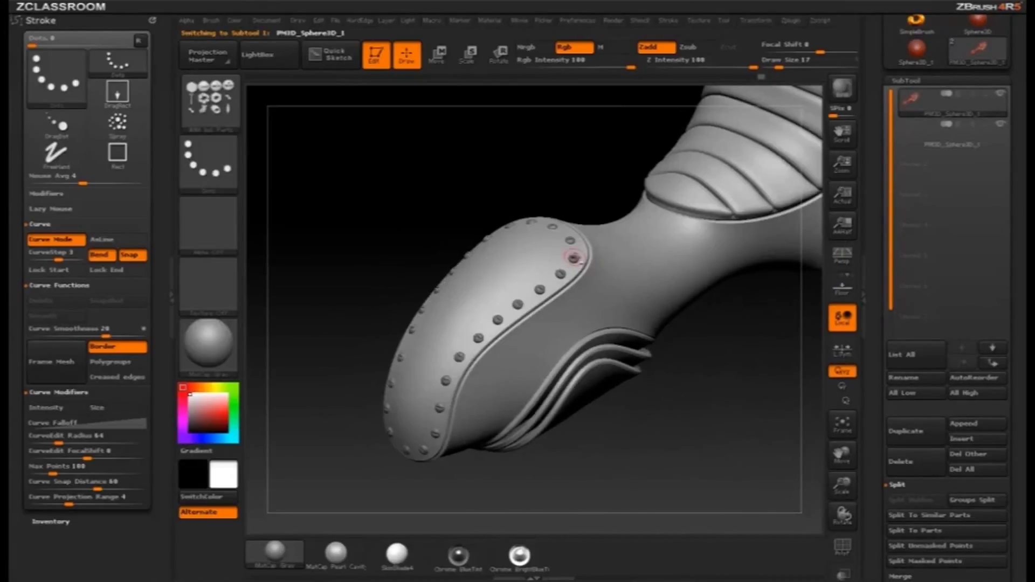
pyautogui.keyDown('alt'); pyautogui.click(572, 260); pyautogui.keyUp('alt')
pyautogui.keyDown('alt'); pyautogui.moveTo(690, 357); pyautogui.dragTo(649, 365); pyautogui.keyUp('alt')
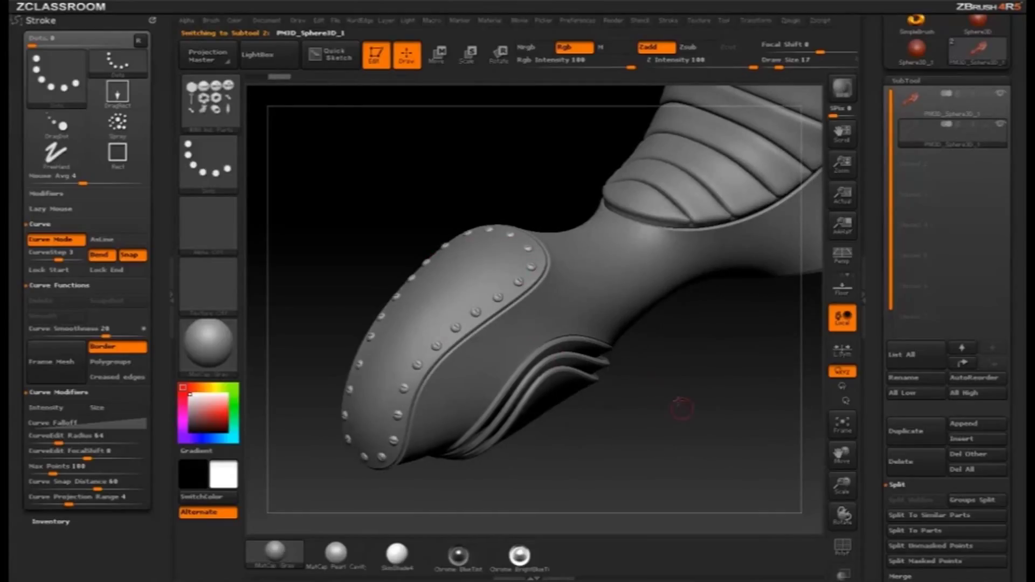
pyautogui.moveTo(628, 434); pyautogui.dragTo(429, 364)
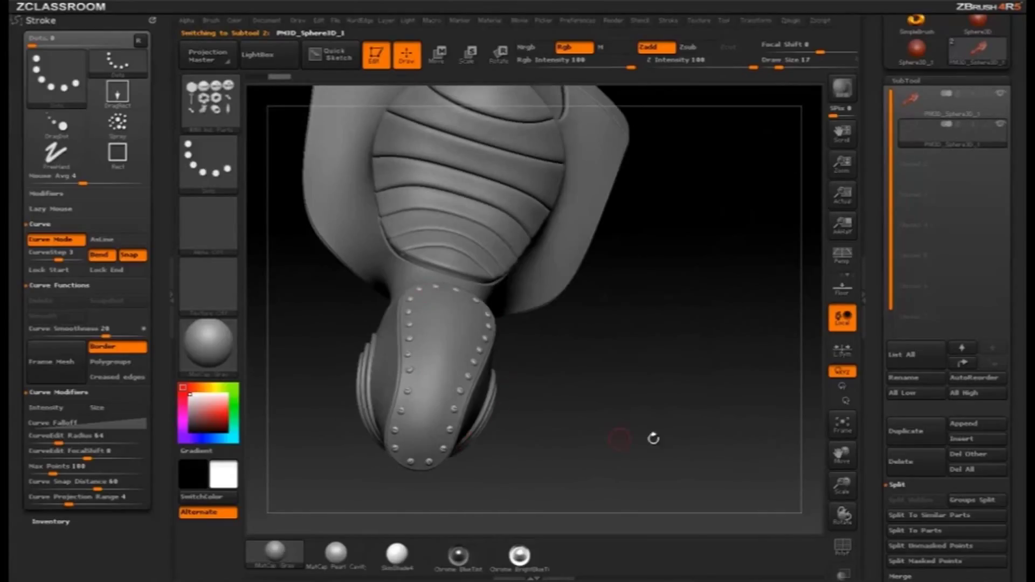
pyautogui.moveTo(653, 438); pyautogui.dragTo(443, 337)
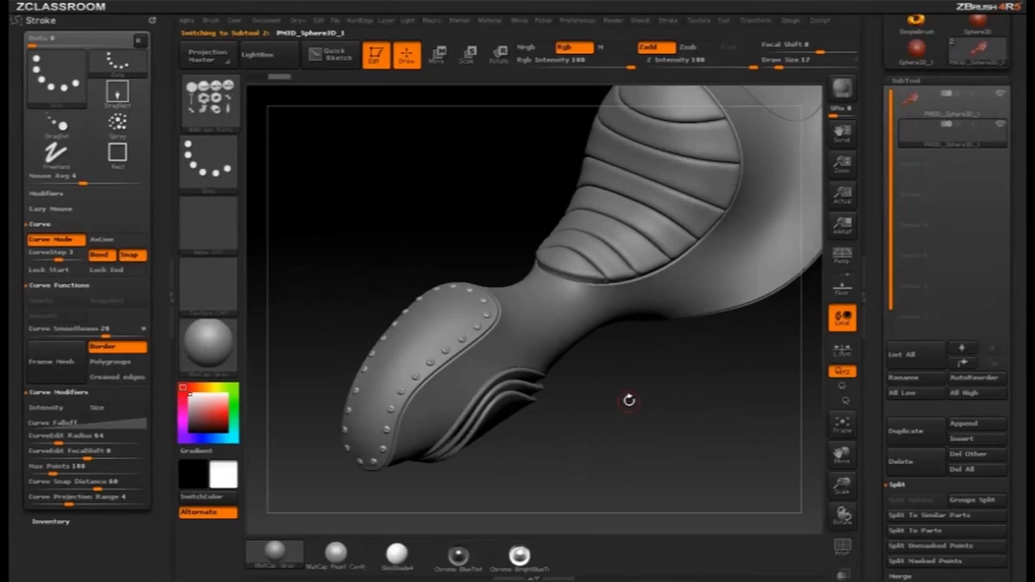
# Switch to the Move brush with a Draw Size of 71.
pyautogui.press('s')
pyautogui.moveTo(624, 388); pyautogui.dragTo(637, 390)
pyautogui.press('b')
pyautogui.press('m')
pyautogui.press('v')
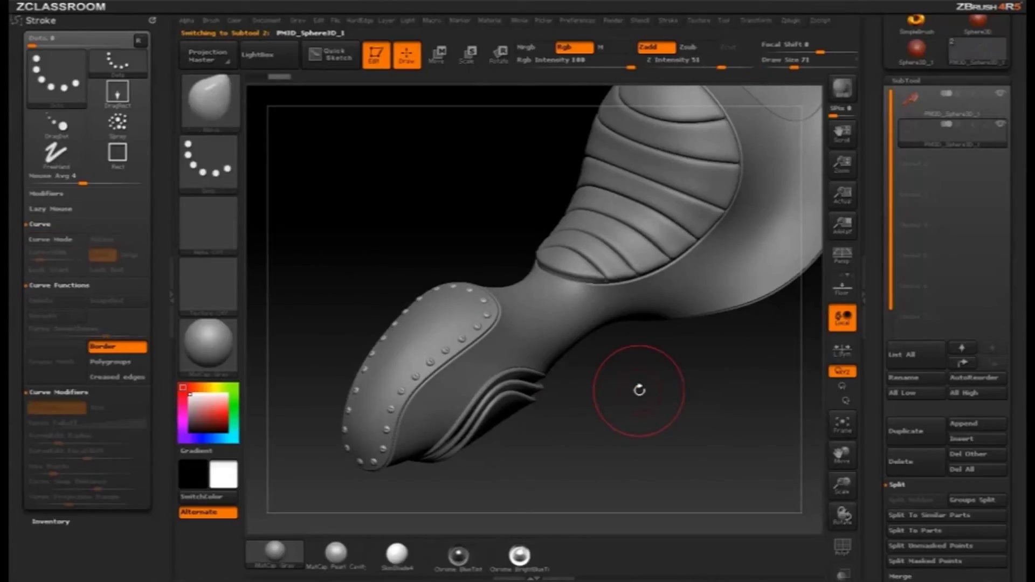
# Replace the docked Stroke settings with the Brush settings and enable Topological auto masking for the Move brush.
pyautogui.click(153, 21)
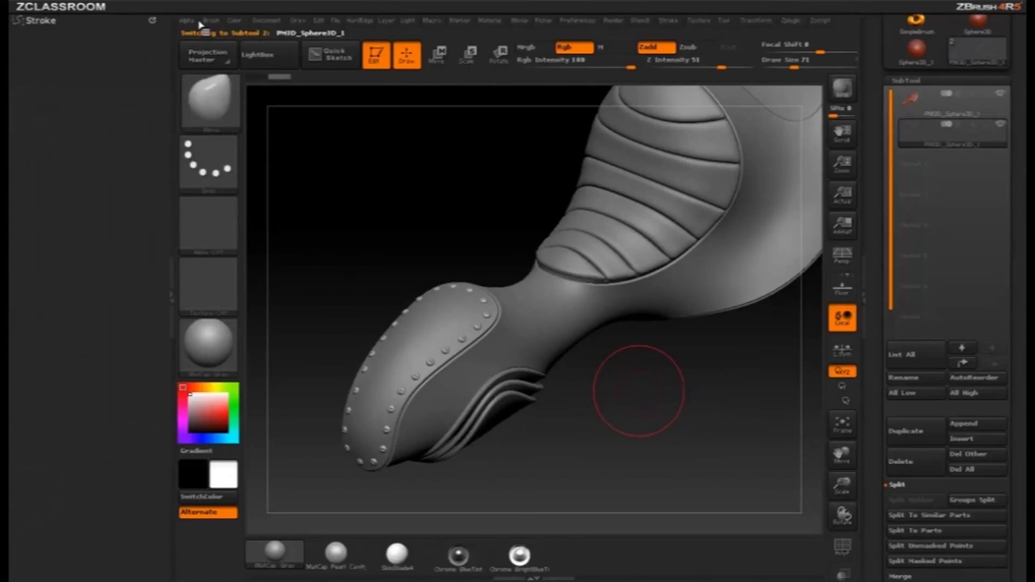
pyautogui.click(211, 20)
pyautogui.click(209, 36)
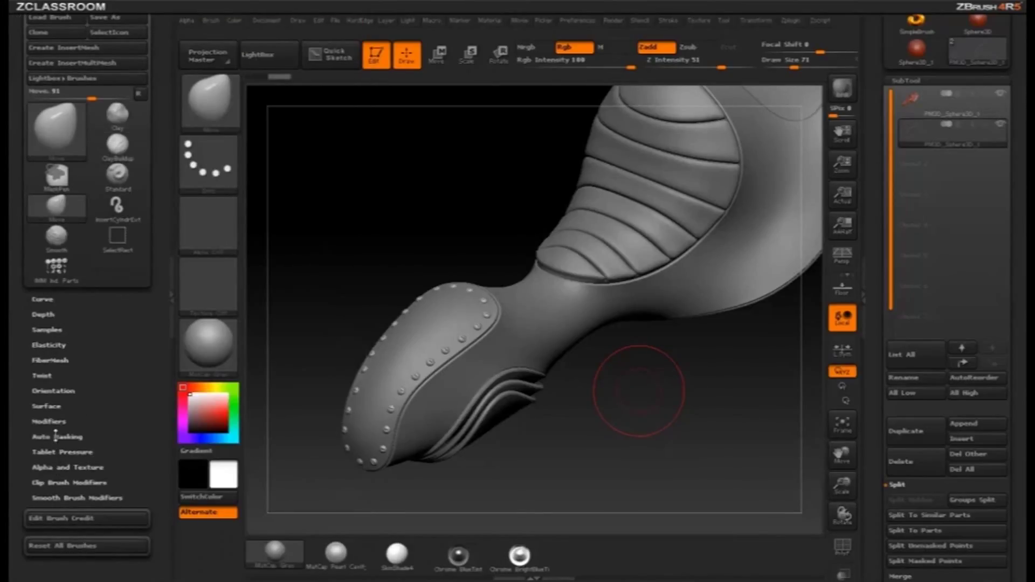
pyautogui.click(55, 437)
pyautogui.click(55, 538)
# Set the Draw Size to 132 and nudge a screw along the upper curve of the panel with the Move brush.
pyautogui.press('s')
pyautogui.moveTo(461, 341); pyautogui.dragTo(474, 338)
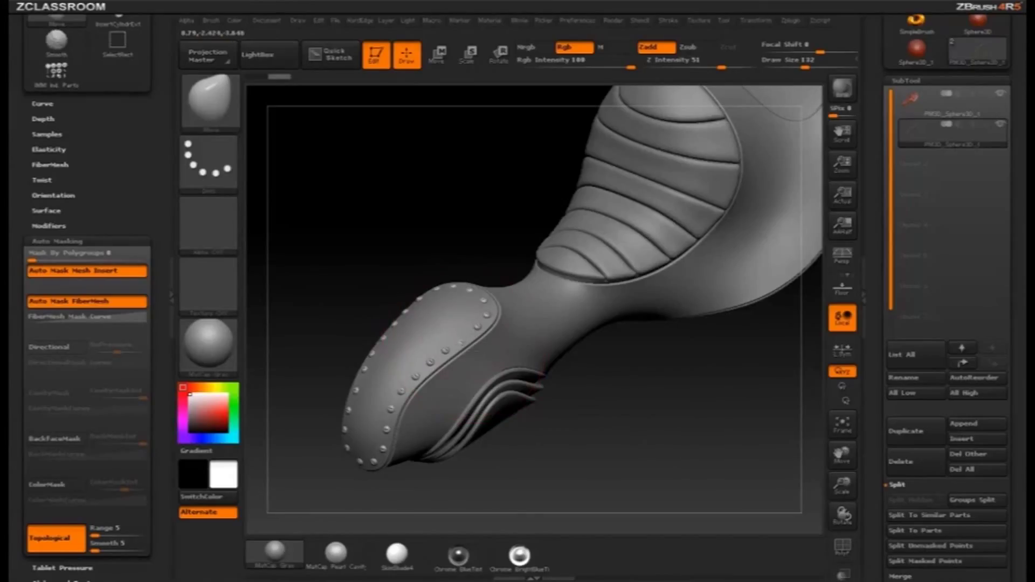
pyautogui.moveTo(608, 382); pyautogui.dragTo(471, 338)
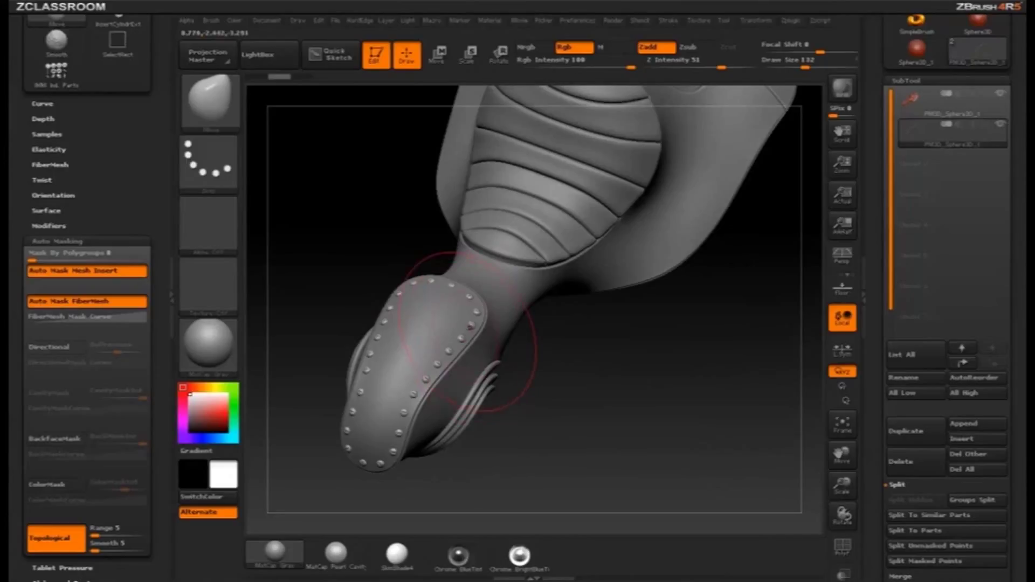
pyautogui.moveTo(468, 320); pyautogui.dragTo(468, 324)
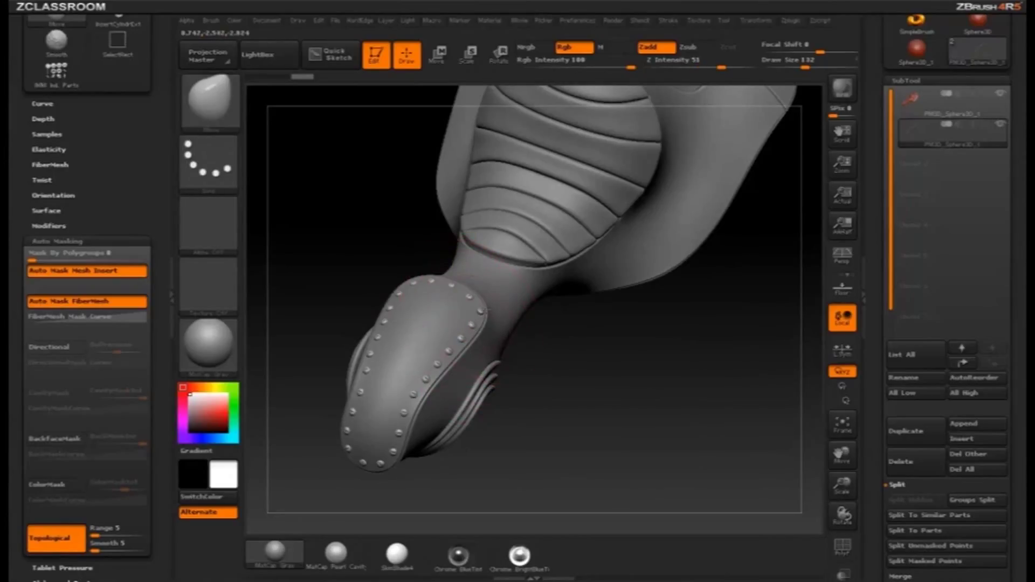